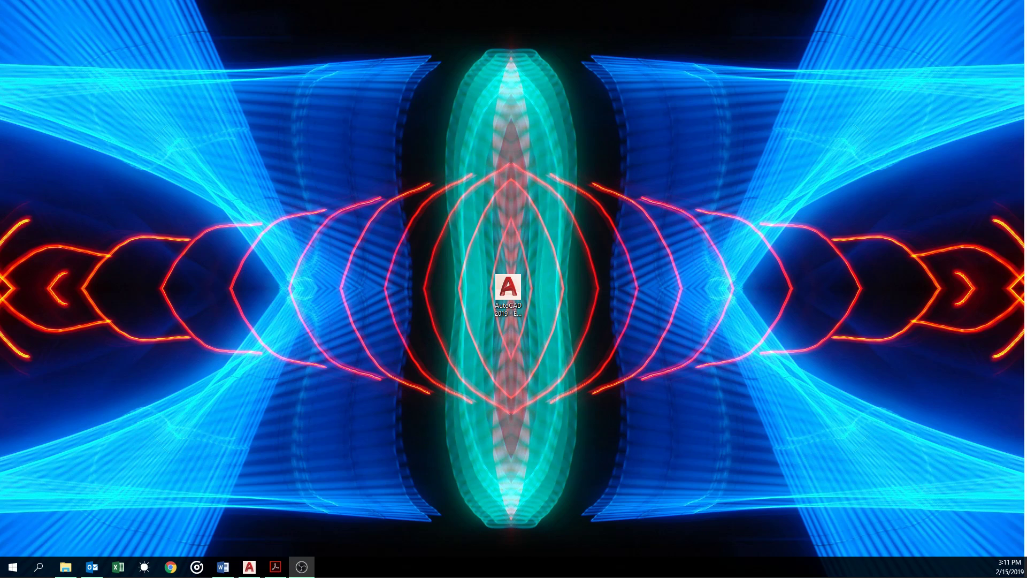
Step: Arrange the assignment PDF and the AutoCAD drawing side by side, and switch to the AutoCAD drawing
left_click_drag(0, 65, 639, 6)
left_click_drag(0, 40, 186, 16)
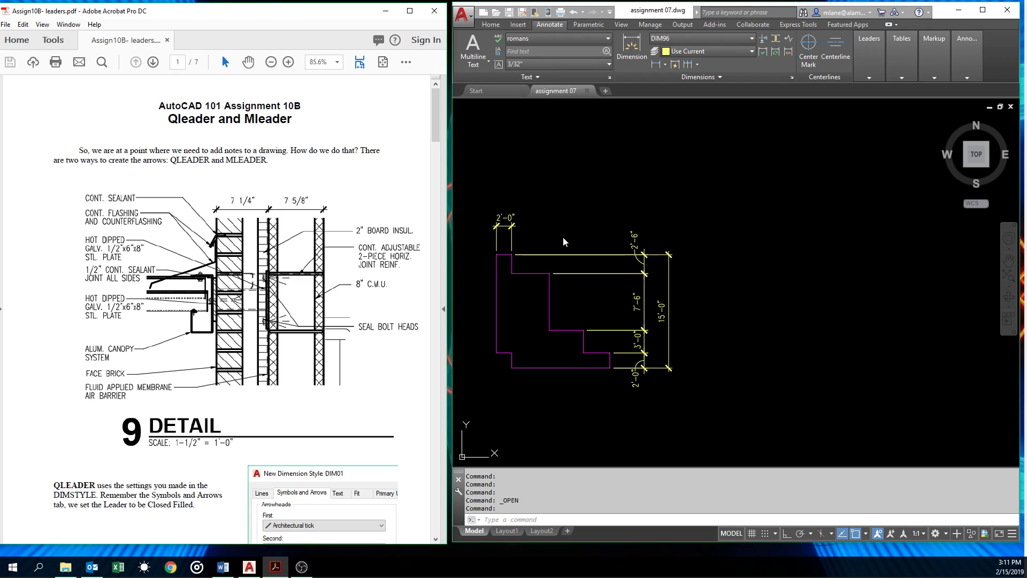
left_click(656, 195)
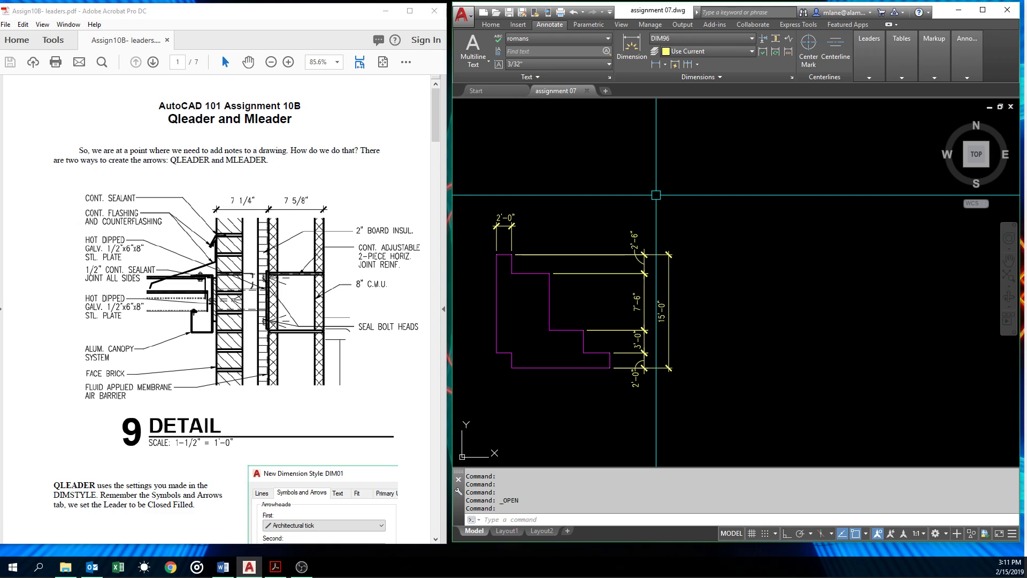
Step: Draw a circle with a radius of about 6'-7 1/2" above and to the right of the stepped profile
type("c")
key("Return")
left_click(726, 193)
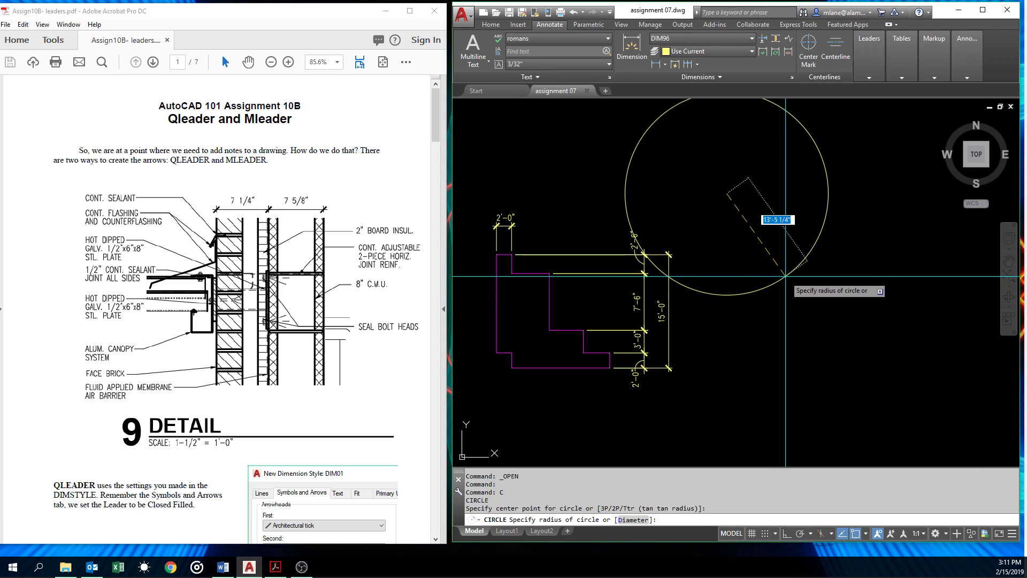
left_click(758, 230)
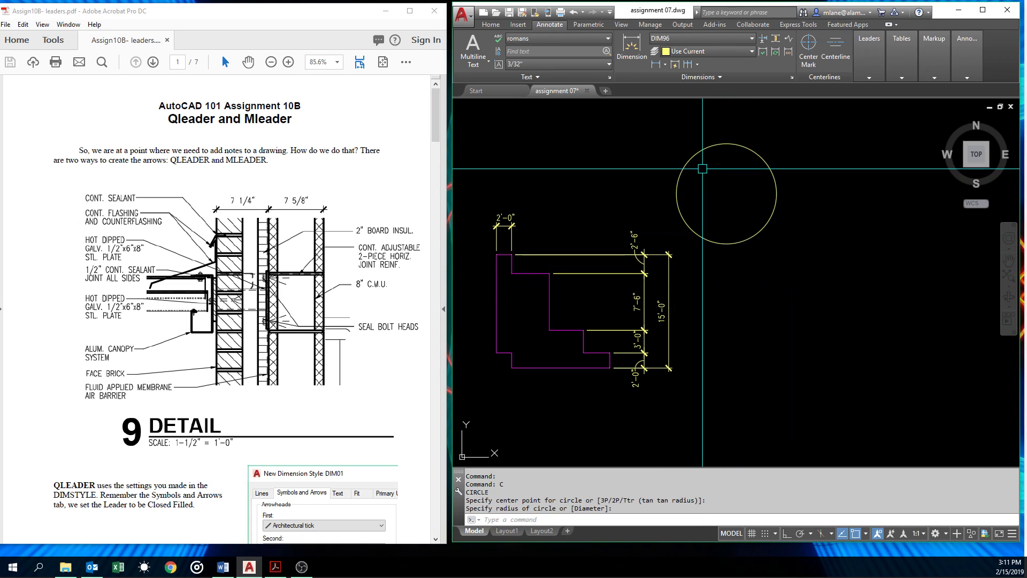
Step: Add a radius dimension to the circle, with its text inside the upper-right part of the circle
left_click(666, 66)
left_click(675, 169)
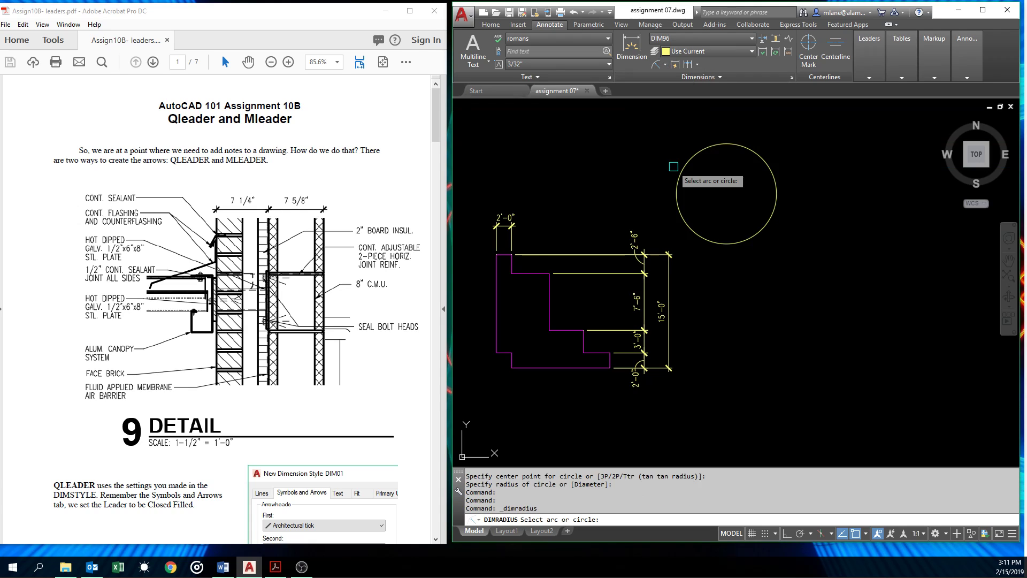
left_click(769, 166)
scroll(741, 171, "up", 4)
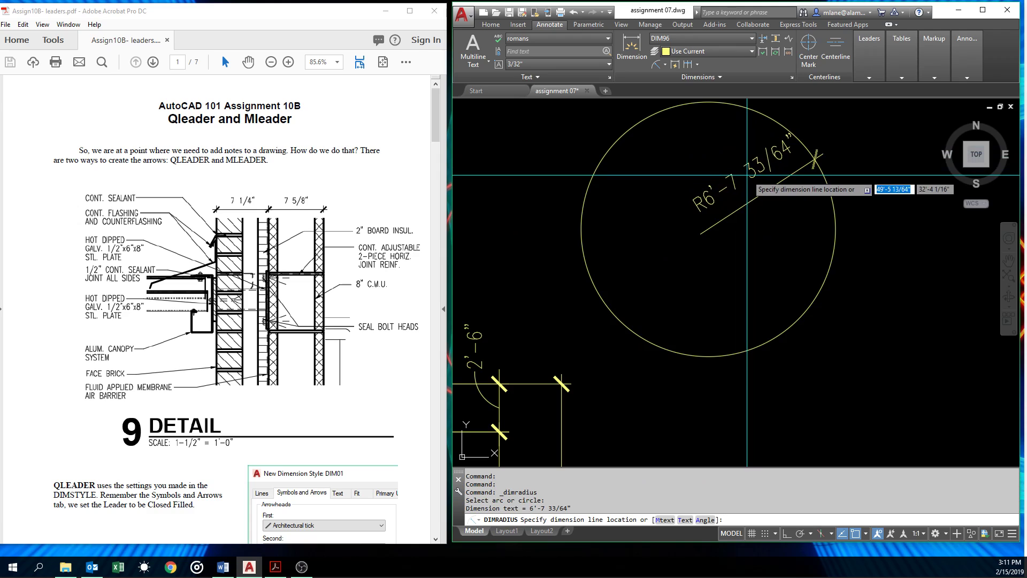
left_click(749, 178)
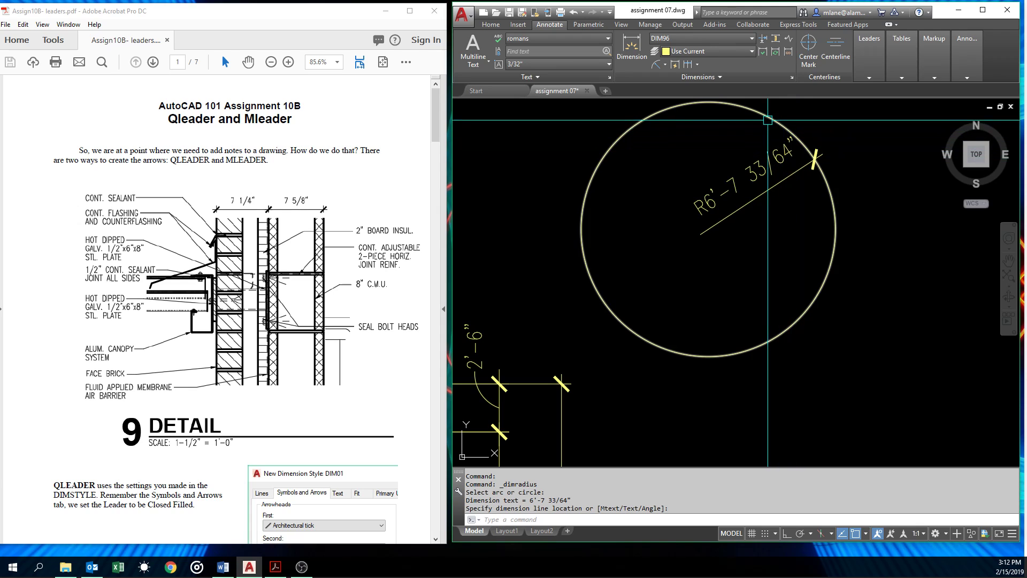
Step: Add a diameter dimension to the circle, running from its upper-left to its lower-right side
left_click(666, 64)
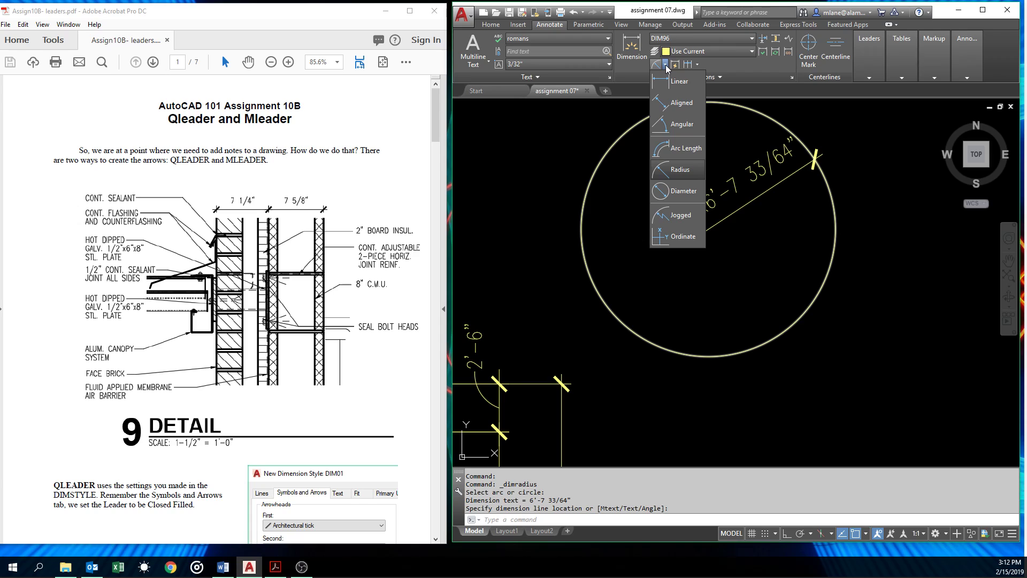
left_click(679, 191)
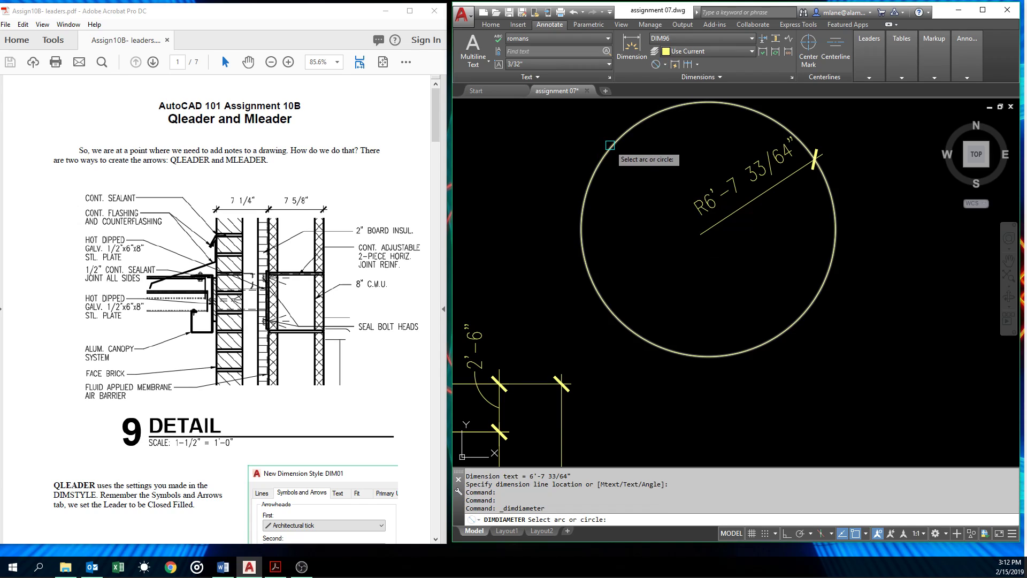
left_click(609, 146)
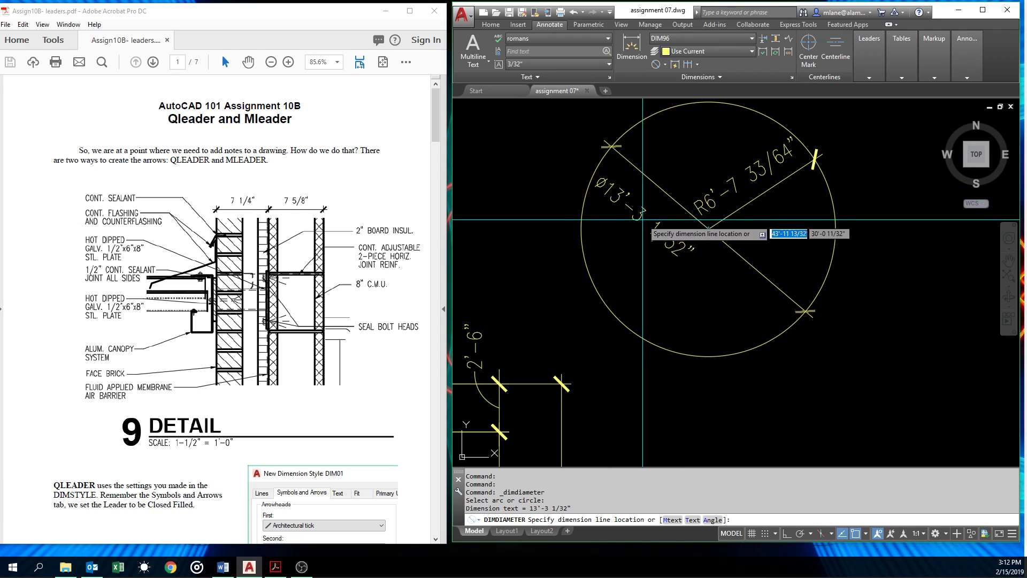
left_click(659, 221)
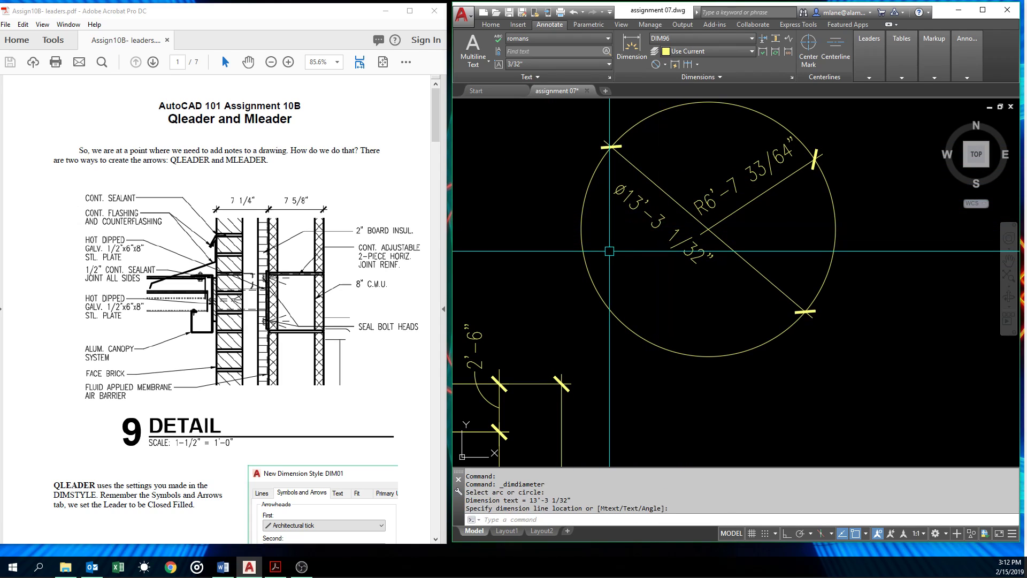
Step: Add an angular dimension between the stepped profile's left vertical edge and its bottom edge, with the arc inside the profile
scroll(646, 250, "down", 4)
middle_click_drag(645, 251, 715, 178)
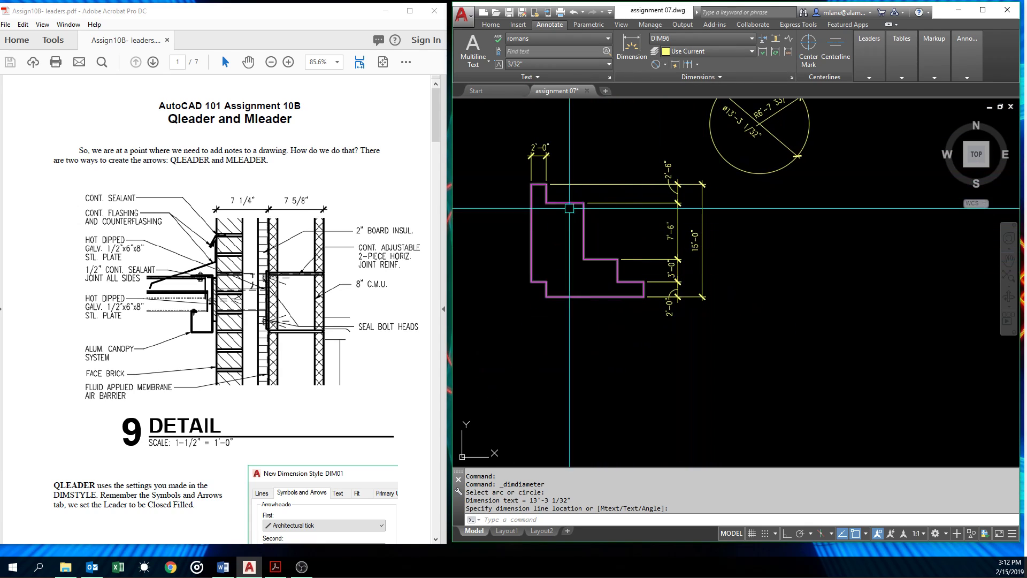
left_click(665, 65)
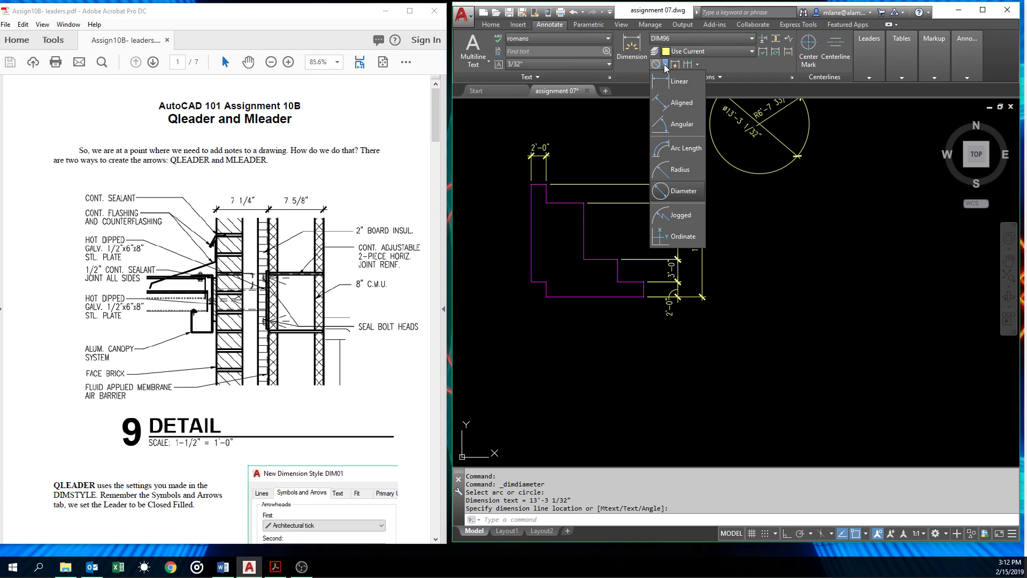
left_click(678, 129)
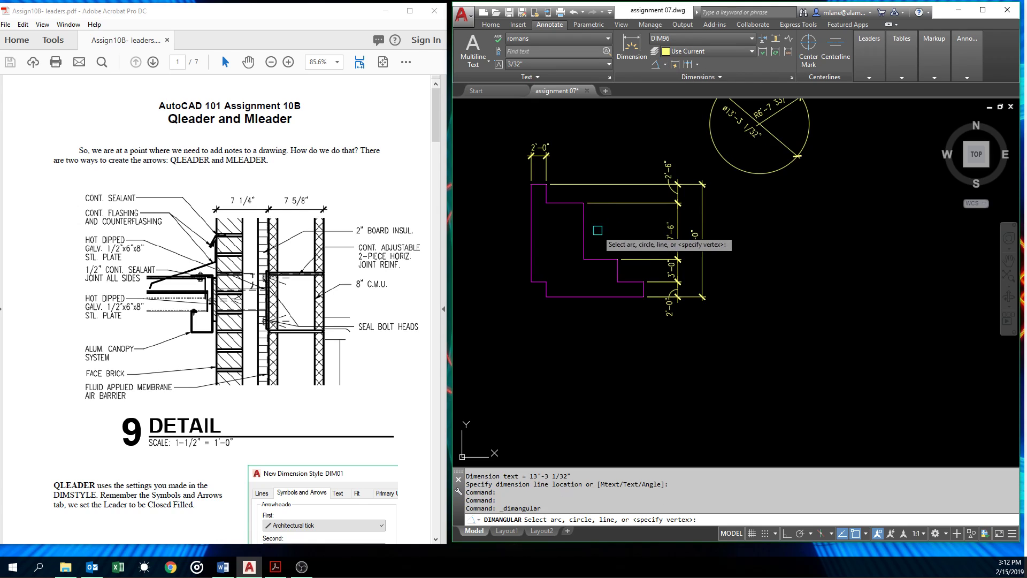
left_click(531, 250)
left_click(571, 295)
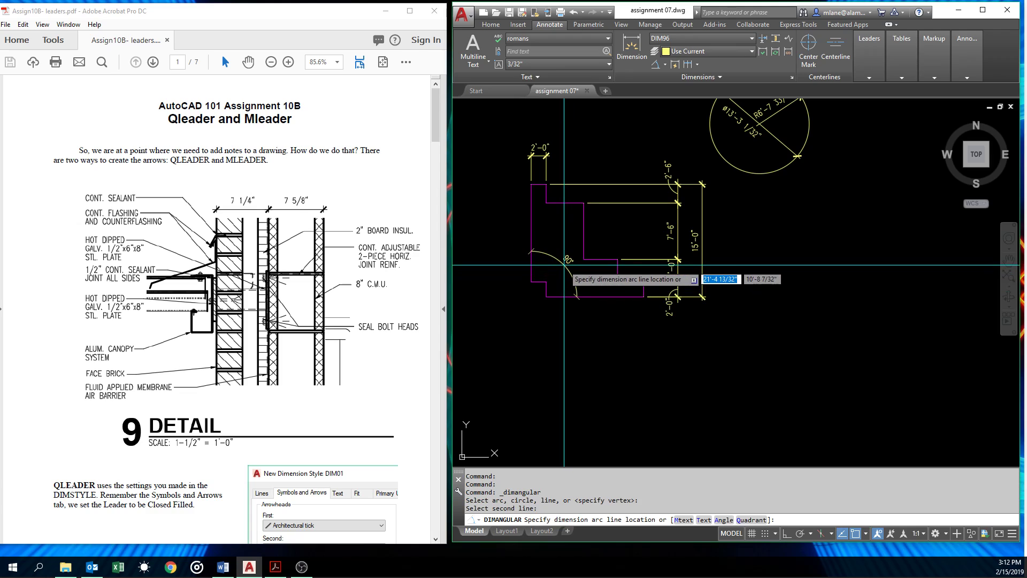
left_click(563, 266)
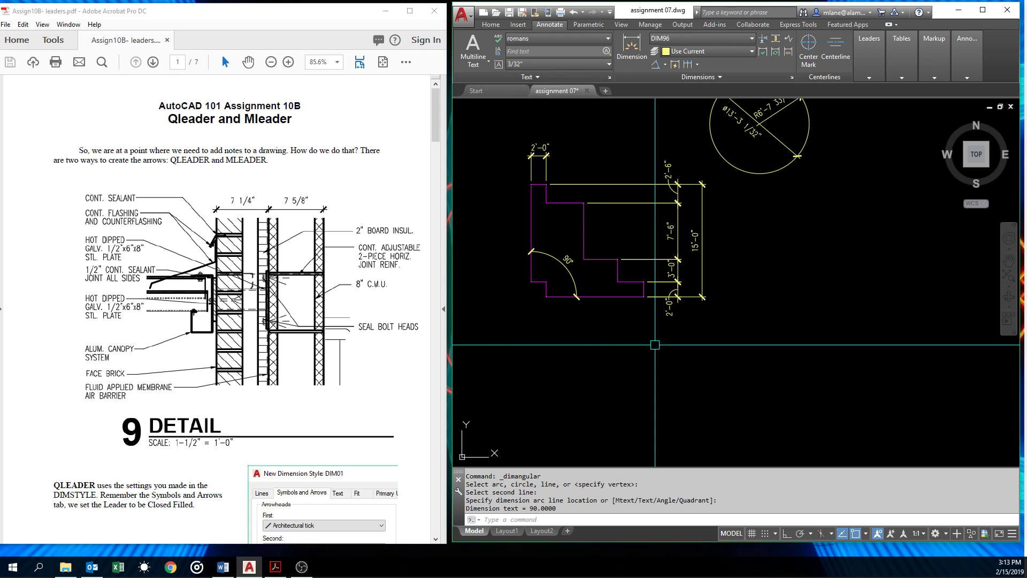
Step: Configure the QLEADER settings with annotation type None and the second segment's angle constraint set to Horizontal
scroll(343, 330, "down", 4)
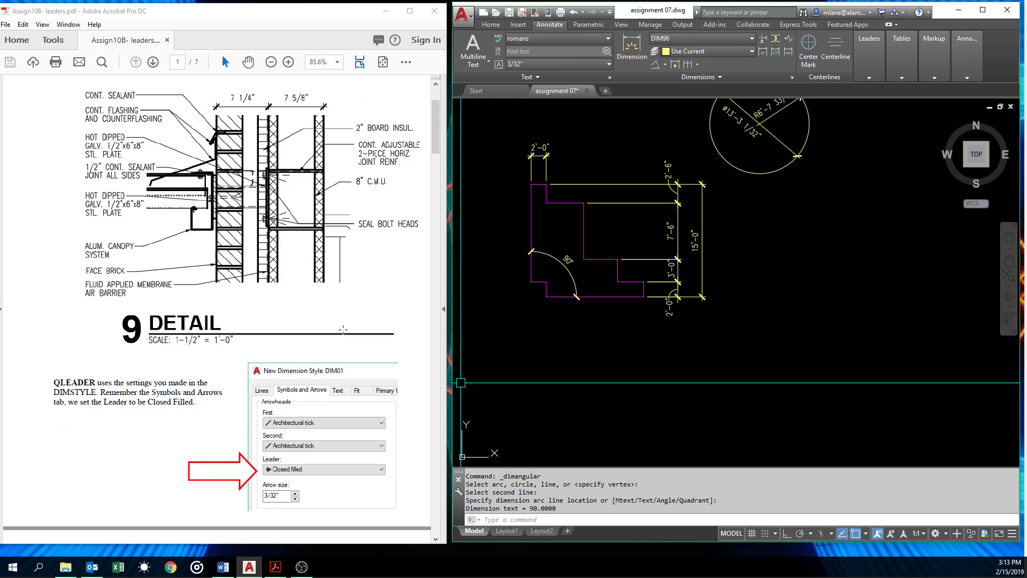
scroll(343, 330, "down", 2)
scroll(328, 330, "down", 3)
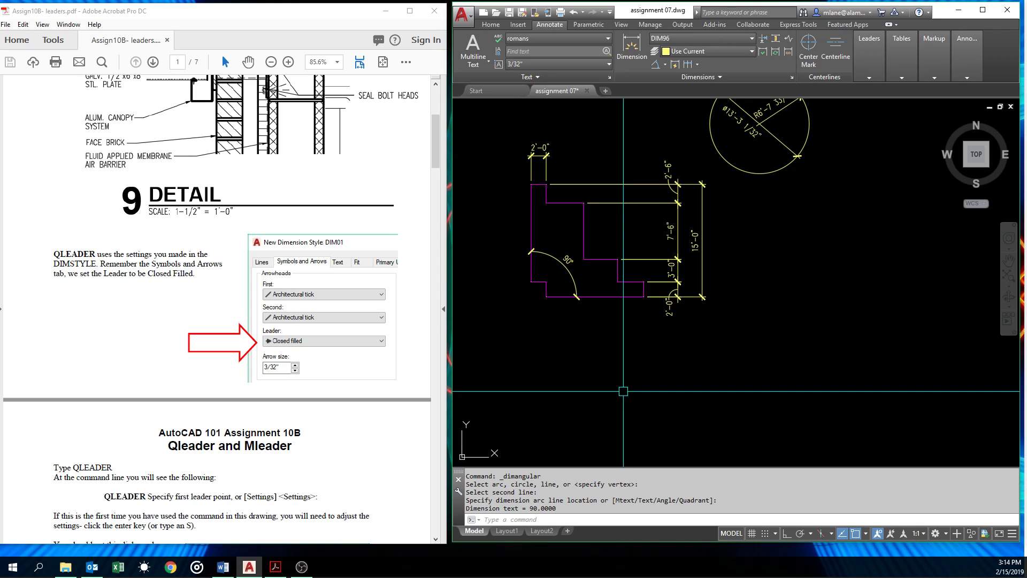
type("QLEADER")
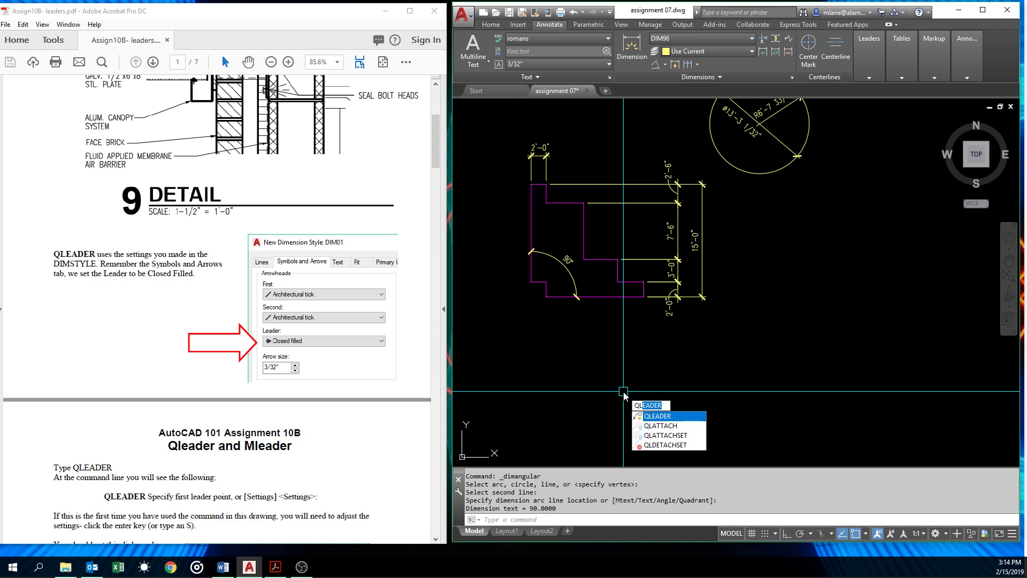
key("Return")
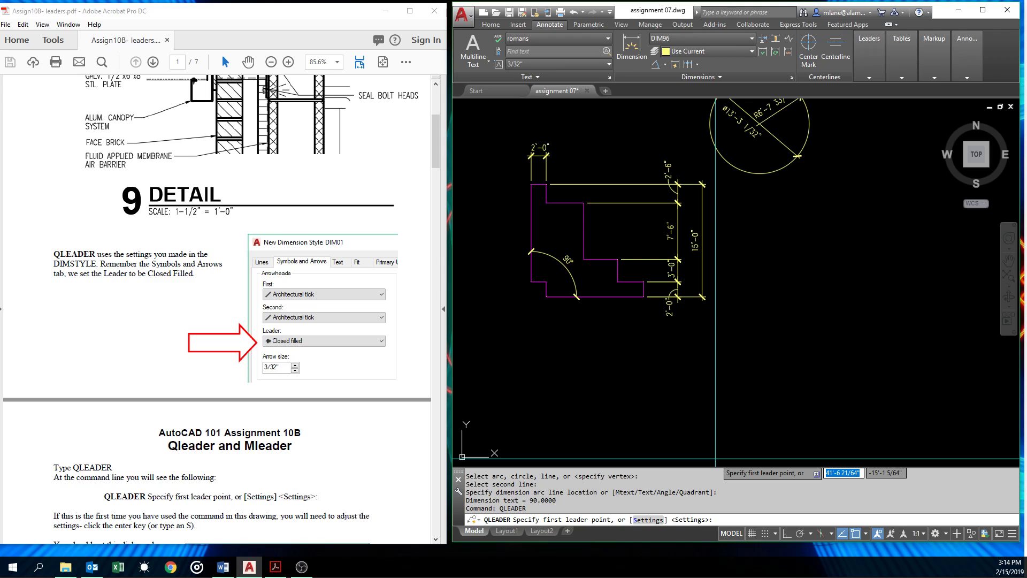
key("Return")
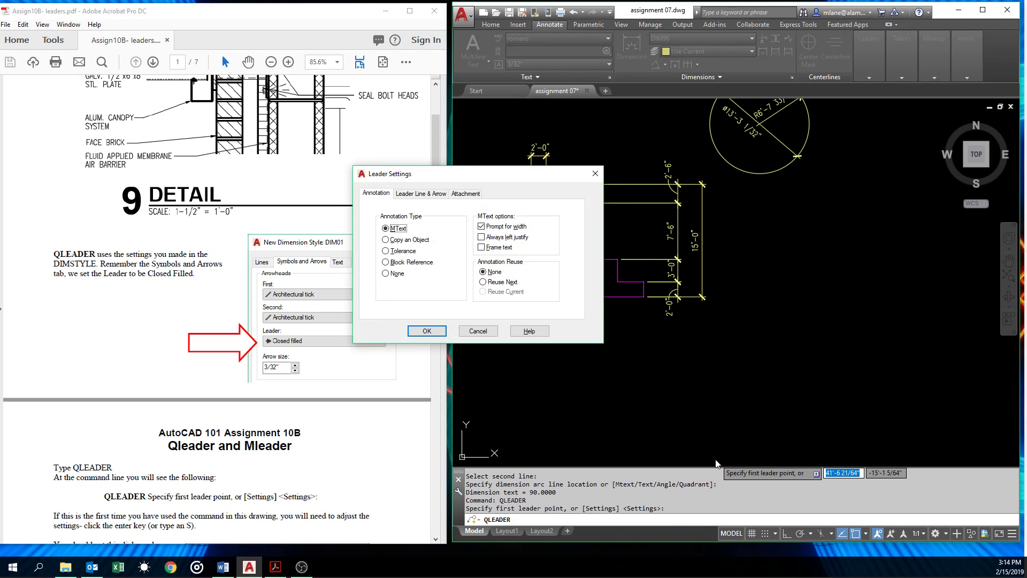
left_click_drag(503, 181, 712, 218)
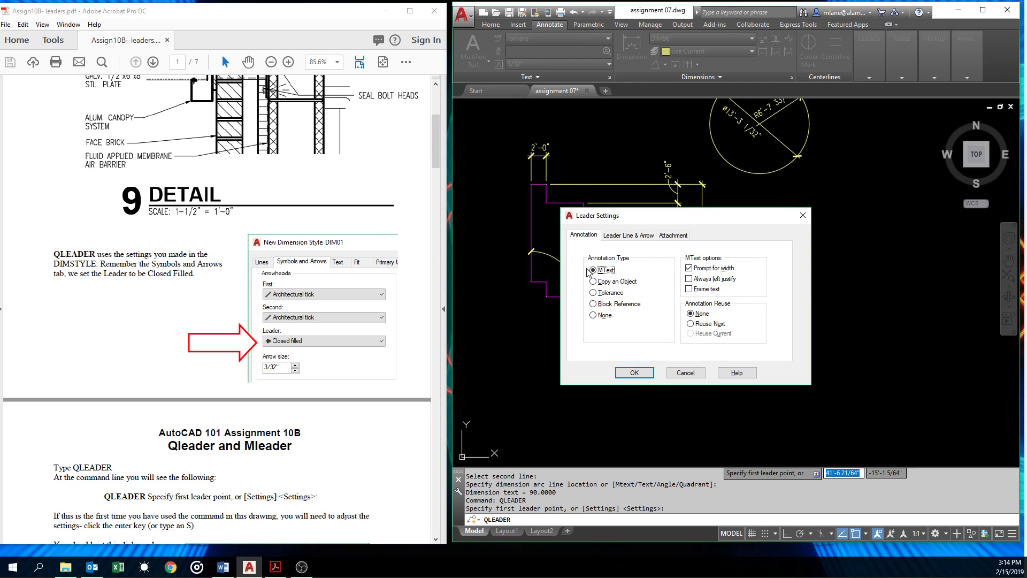
left_click(594, 315)
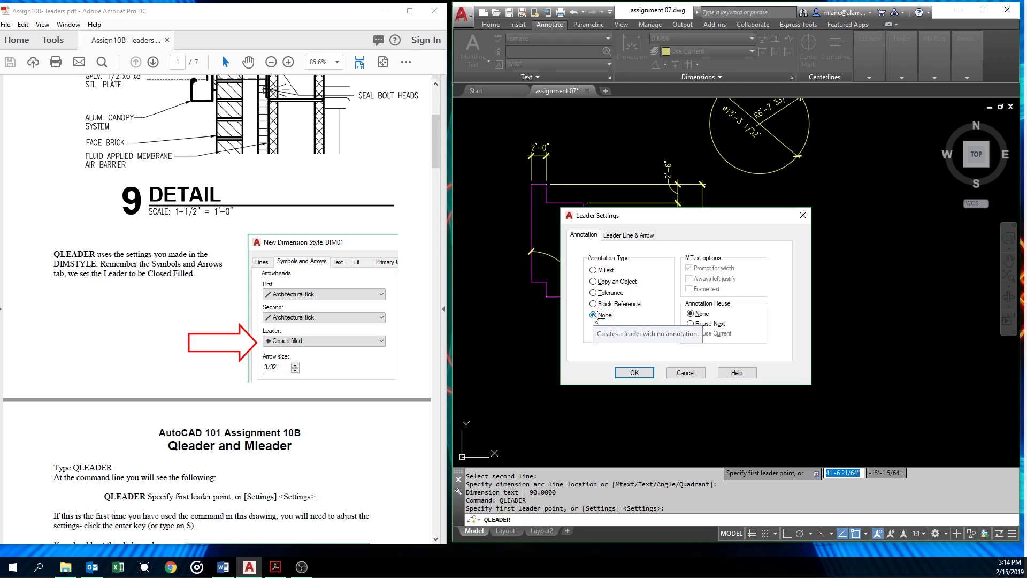
left_click(624, 236)
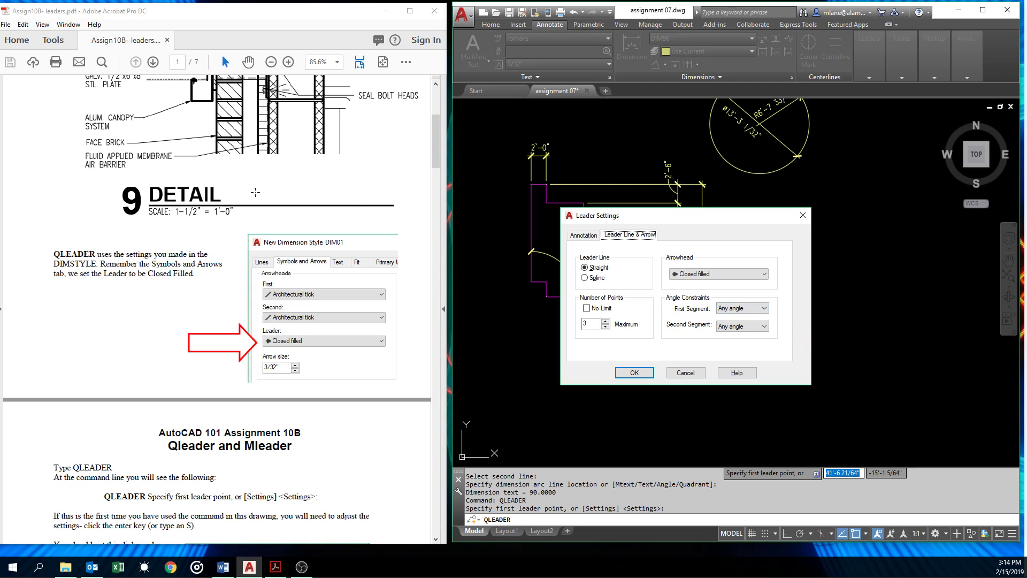
left_click(742, 326)
left_click(737, 341)
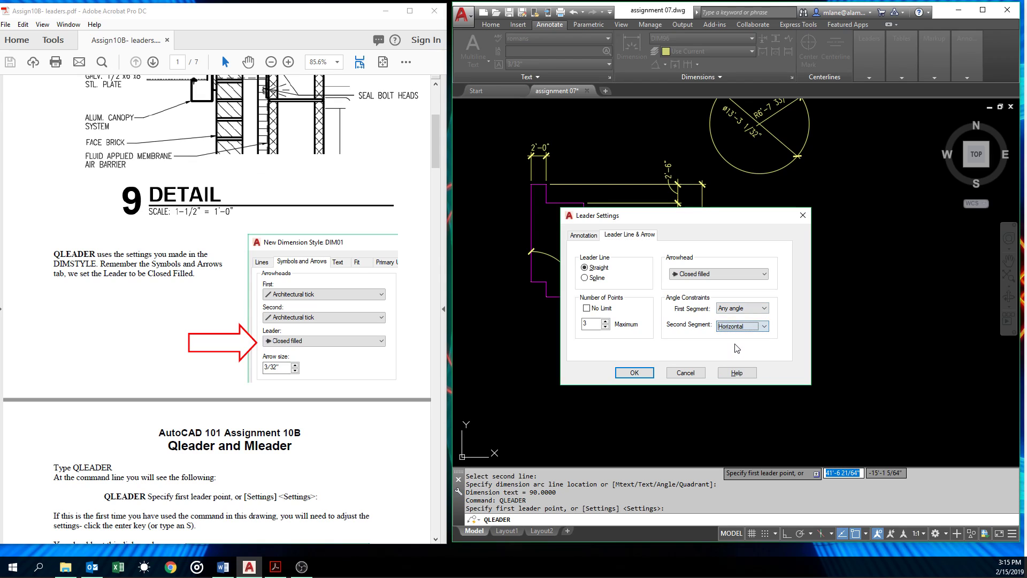
left_click(635, 373)
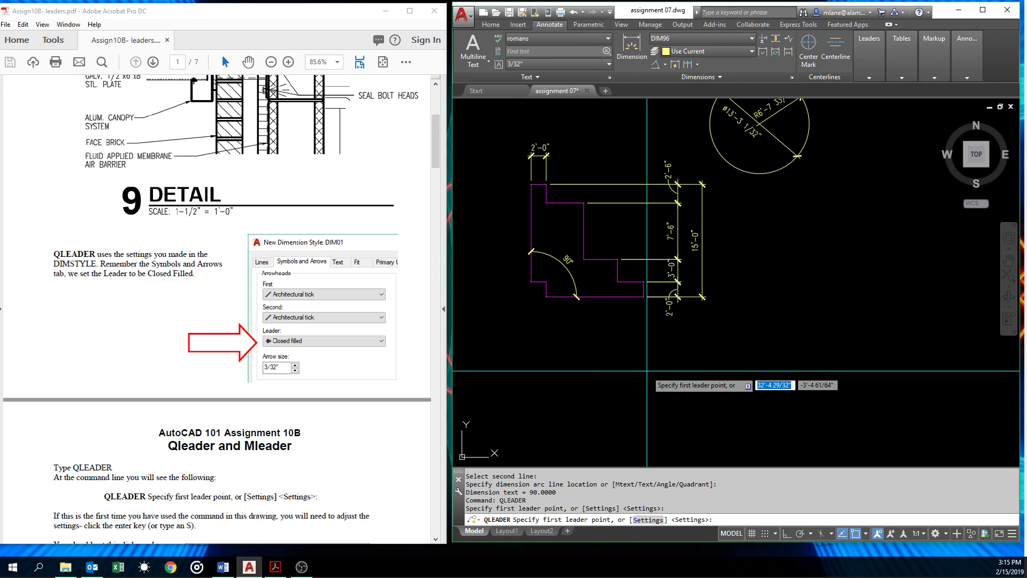
Step: Draw a leader without text to the lower right of the profile, with its arrowhead at the lower end and a short horizontal landing
left_click(710, 386)
left_click(756, 289)
left_click(781, 293)
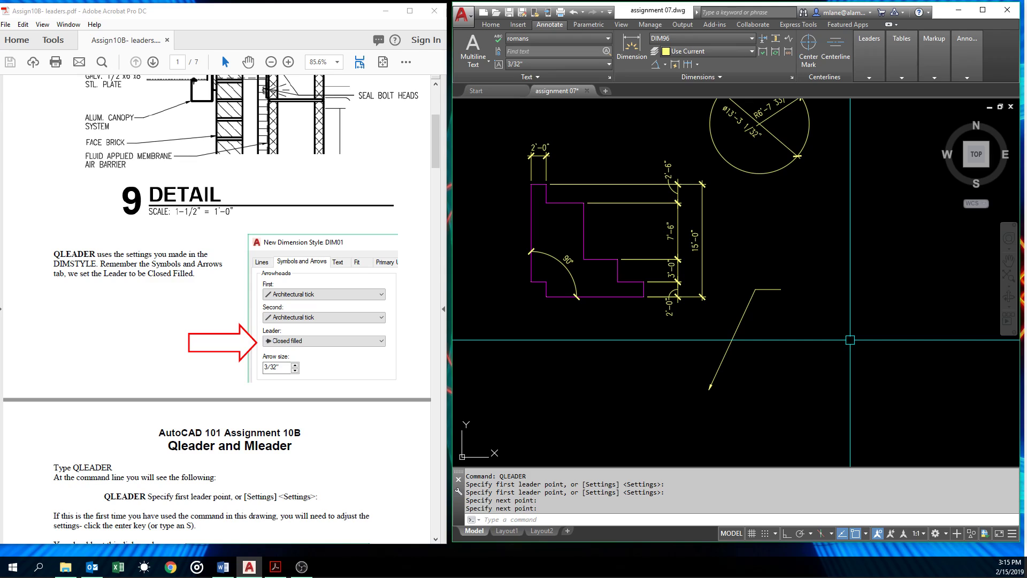
Step: Restart QLEADER and change the annotation type to MText in its settings
key("Return")
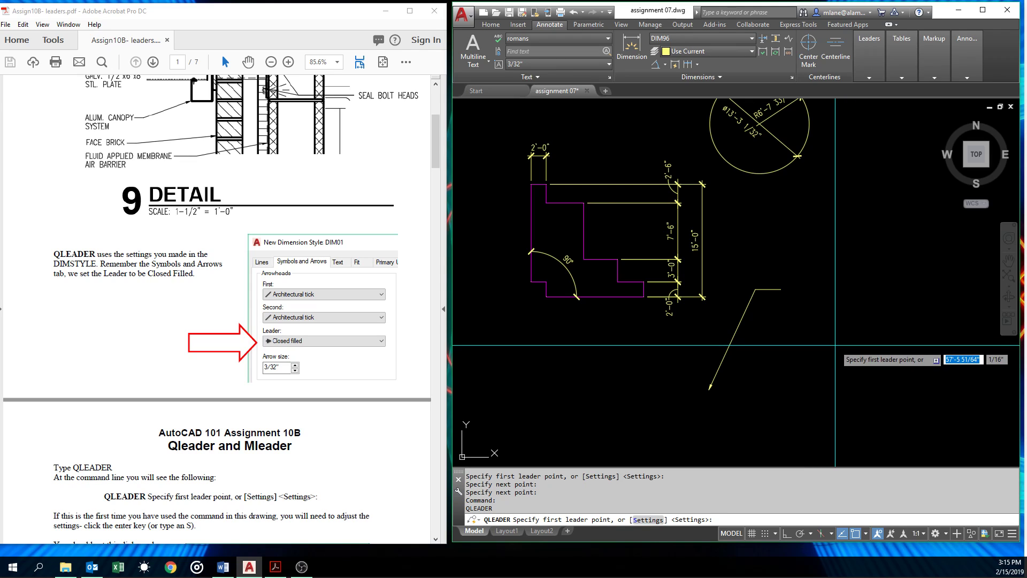
key("Return")
left_click(584, 235)
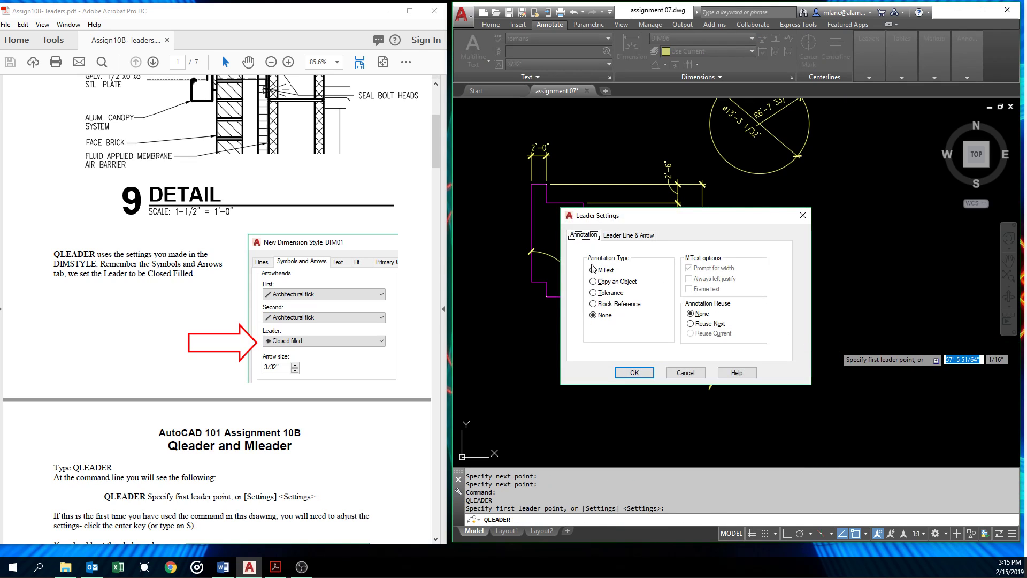
left_click(593, 270)
left_click(635, 373)
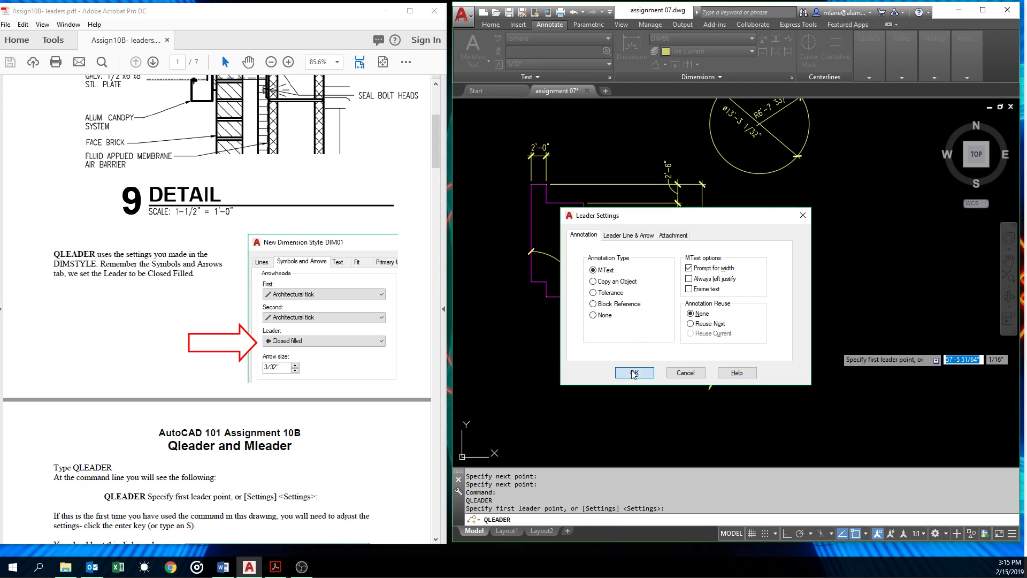
Step: Place a leader to the right of the first with text width 4 and the note "kjsdfkjag ka gak gkjasdkjh sdajk sdja jgaas dk gakjhas dg"
left_click(785, 406)
left_click(833, 320)
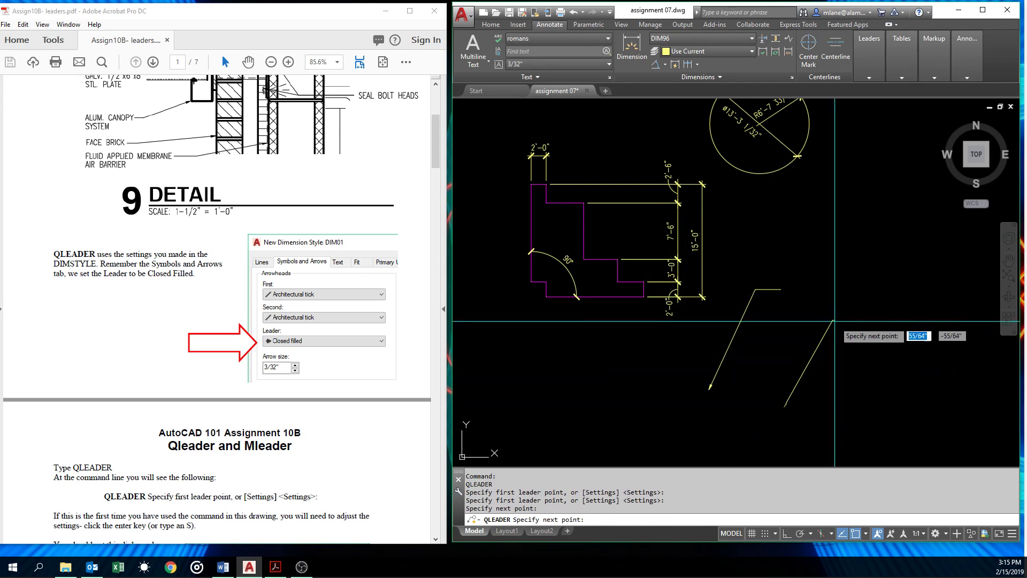
left_click(857, 321)
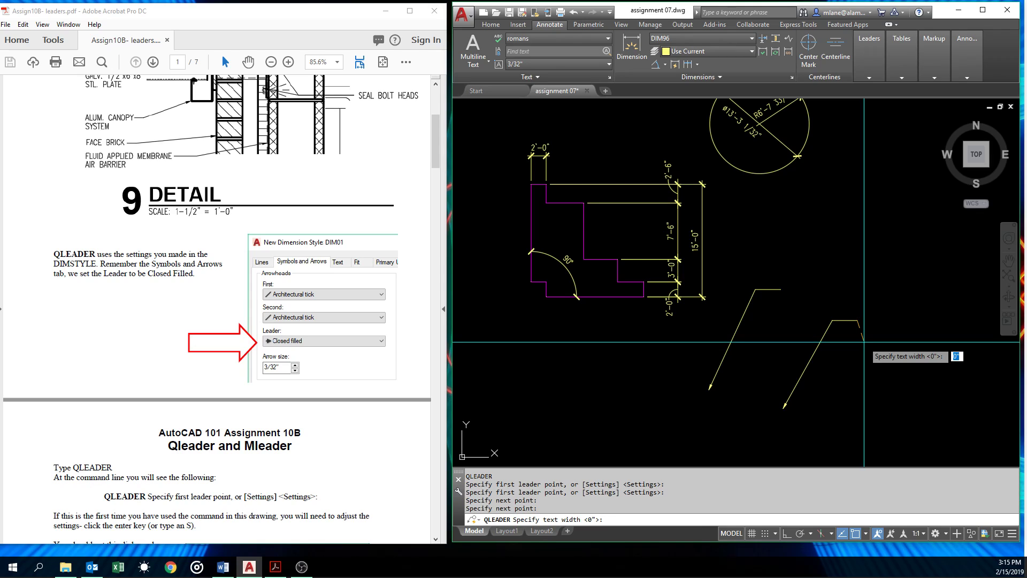
type("4")
key("Return")
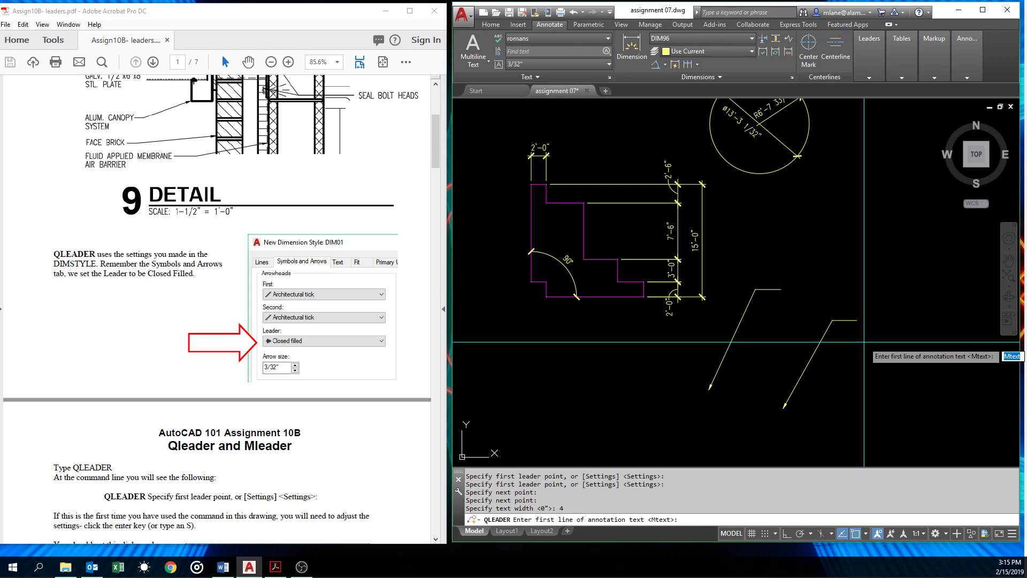
type("kjsdfkjag")
key("Return")
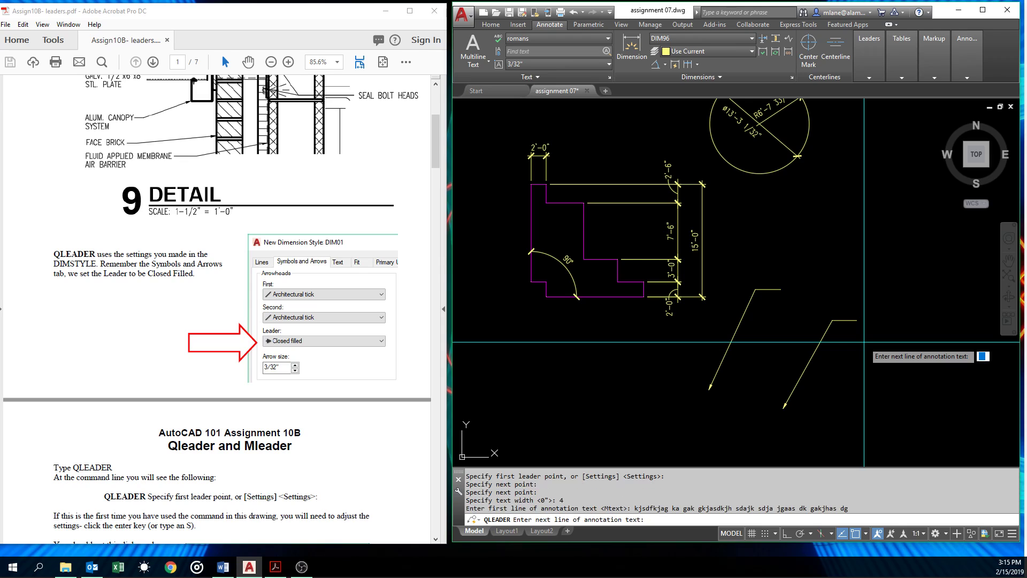
key("Return")
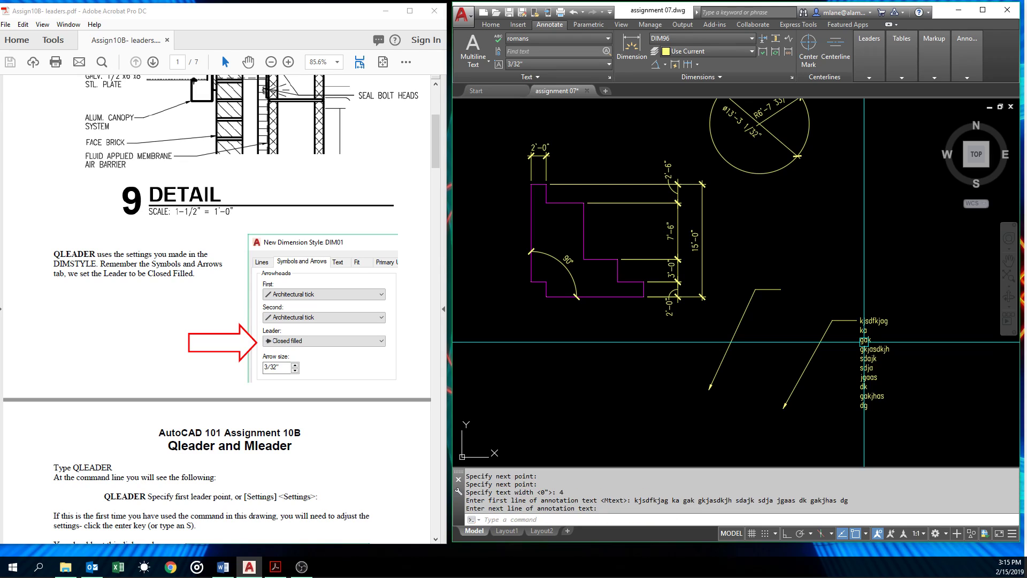
Step: Widen the text box of the second leader's note so its text wraps onto four lines
left_click(867, 358)
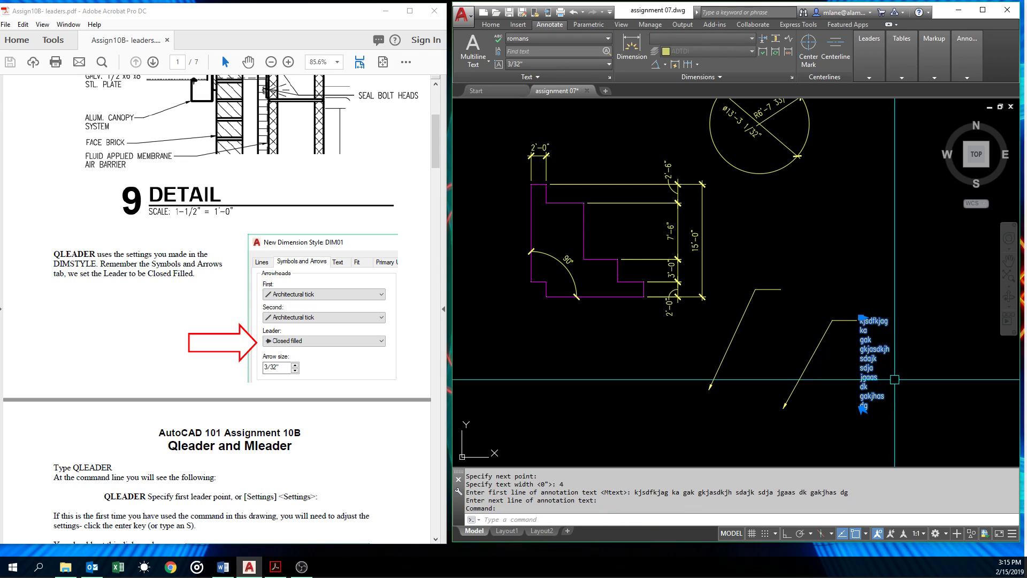
left_click(862, 411)
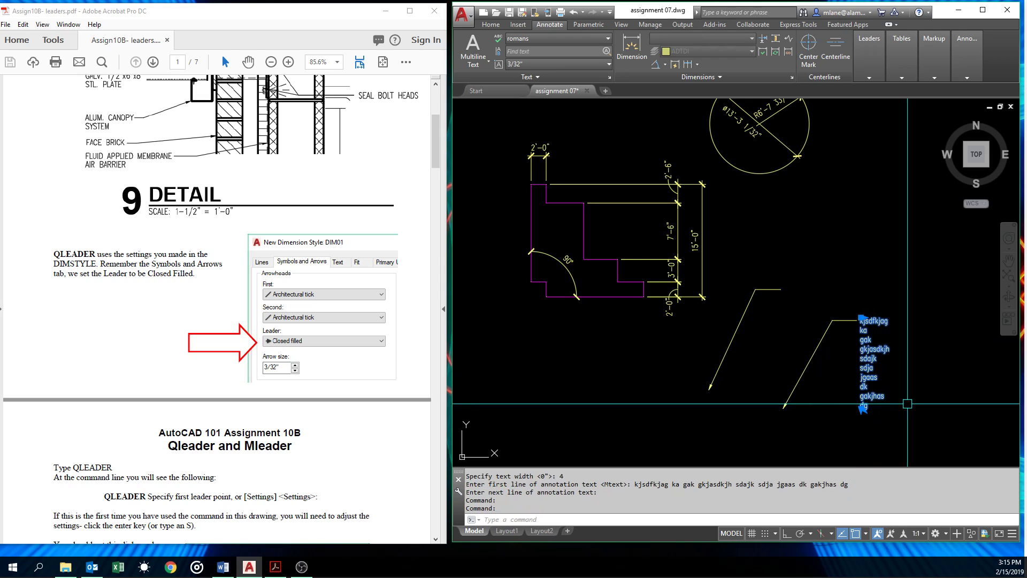
scroll(862, 410, "up", 8)
left_click(883, 423)
scroll(969, 387, "down", 5)
scroll(969, 387, "down", 2)
left_click(1006, 321)
mouse_move(970, 387)
middle_mouse_down()
mouse_move(918, 374)
mouse_move(769, 377)
middle_mouse_up()
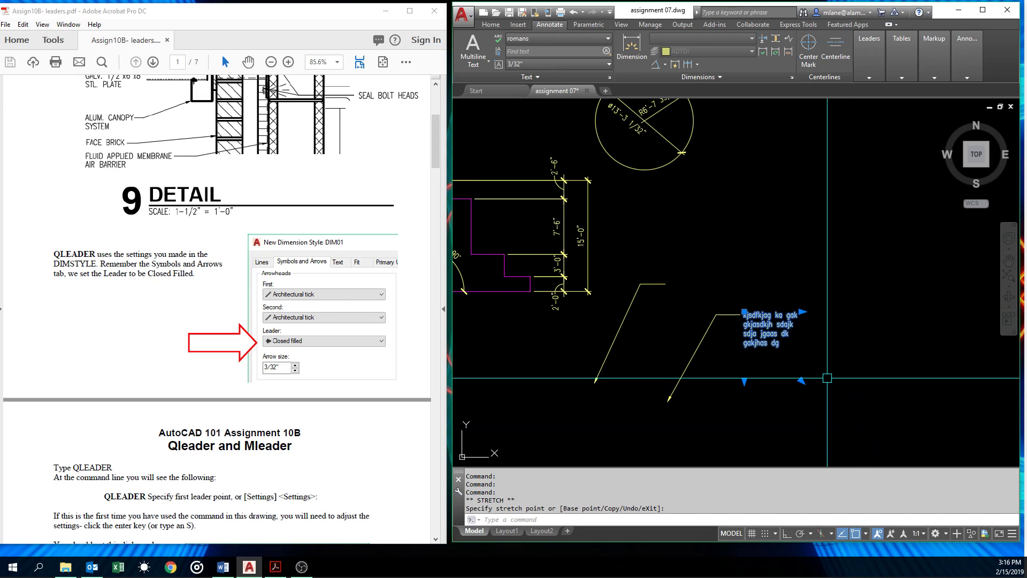
key("Escape")
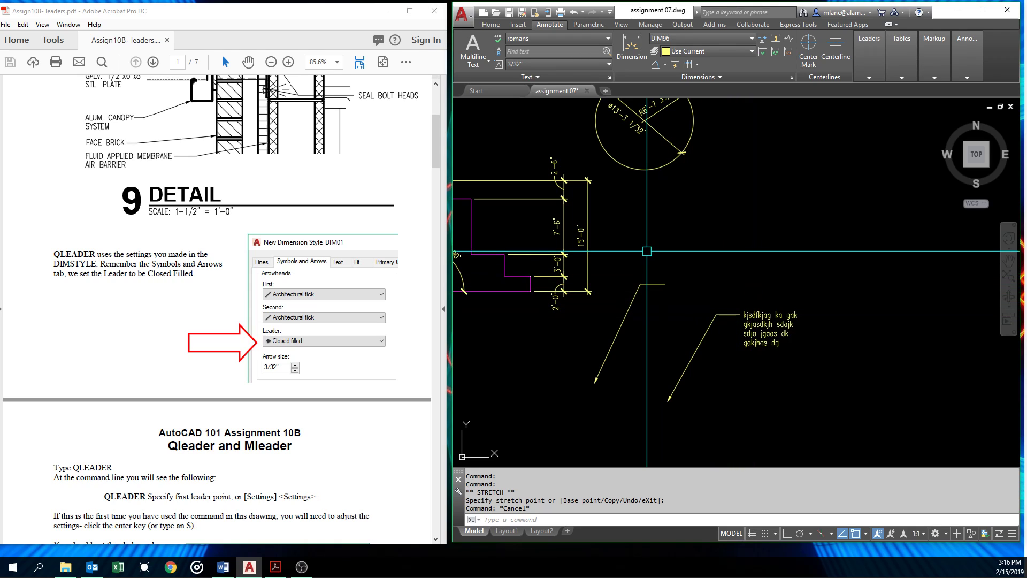
Step: Add the multiline text "sdkjg jaio gkjasdg gas gaoijioas jgoijda foi joidfaj" at the landing end of the leader without text
middle_click_drag(674, 276, 771, 336)
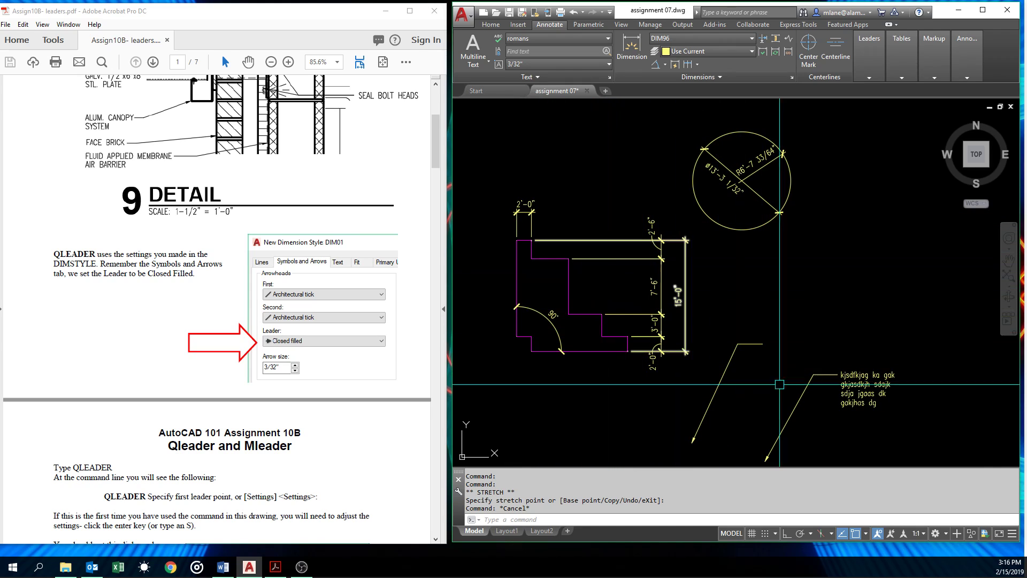
middle_click_drag(850, 419, 836, 346)
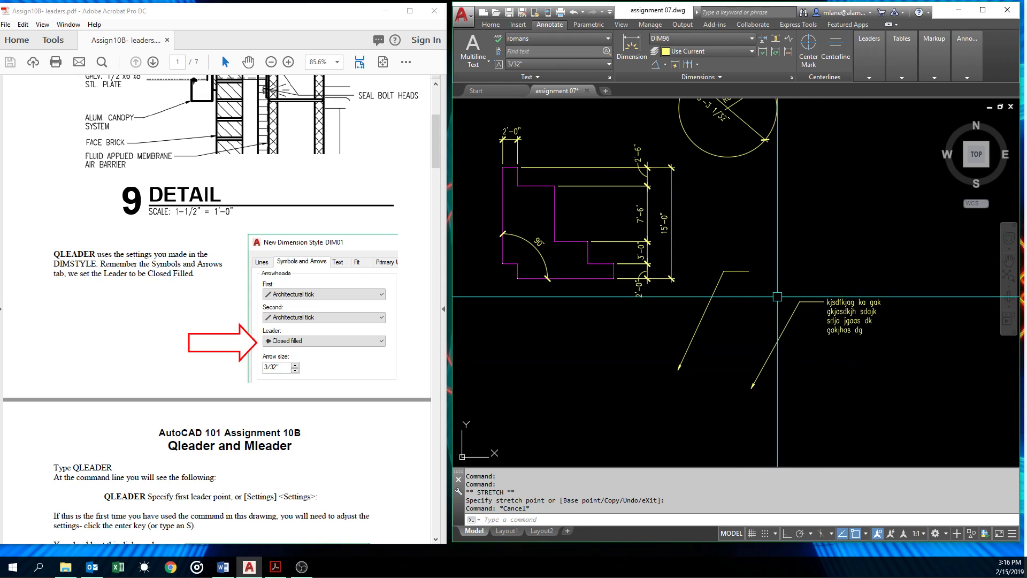
type("mt")
key("Return")
left_click(754, 277)
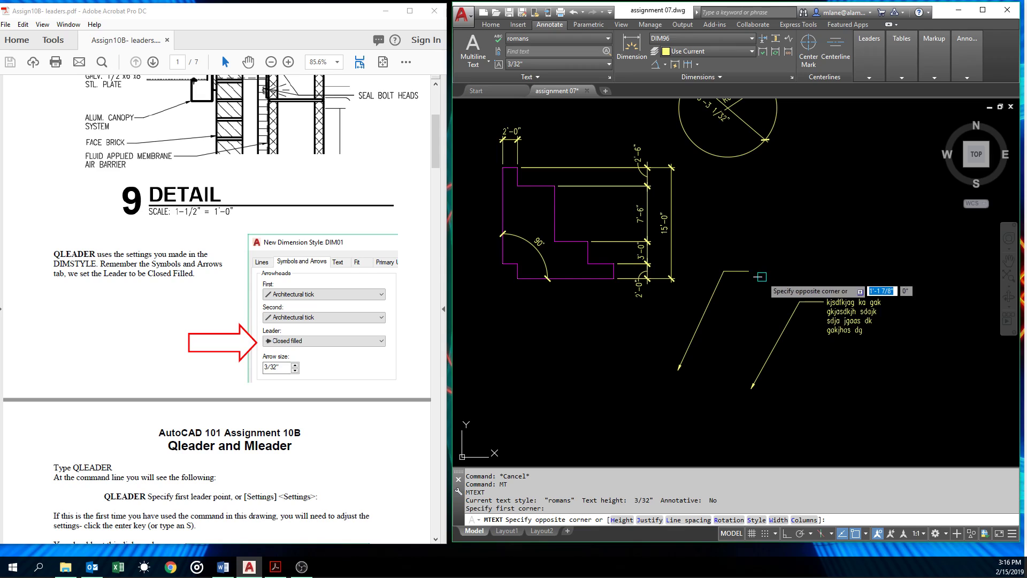
left_click(820, 270)
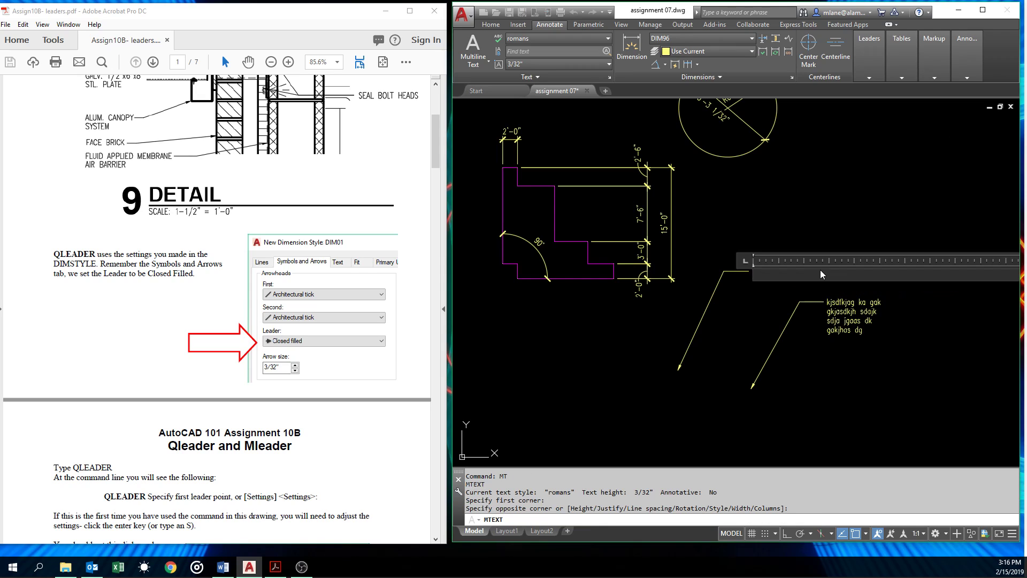
type("sdkjg jaio gkjasdg gas gaoijioas jgoijda foi joidfa")
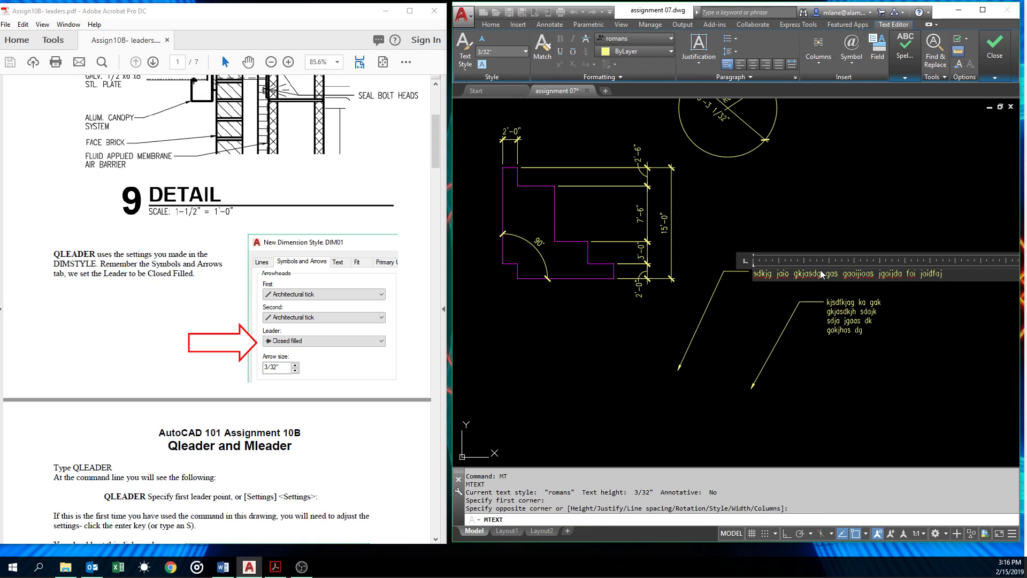
type("j")
key("Return")
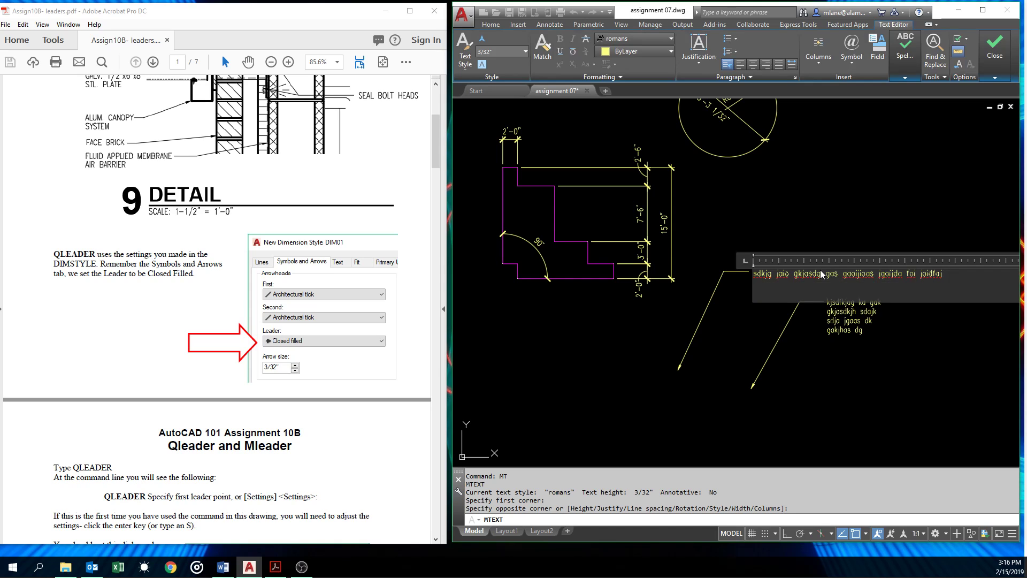
key("BackSpace")
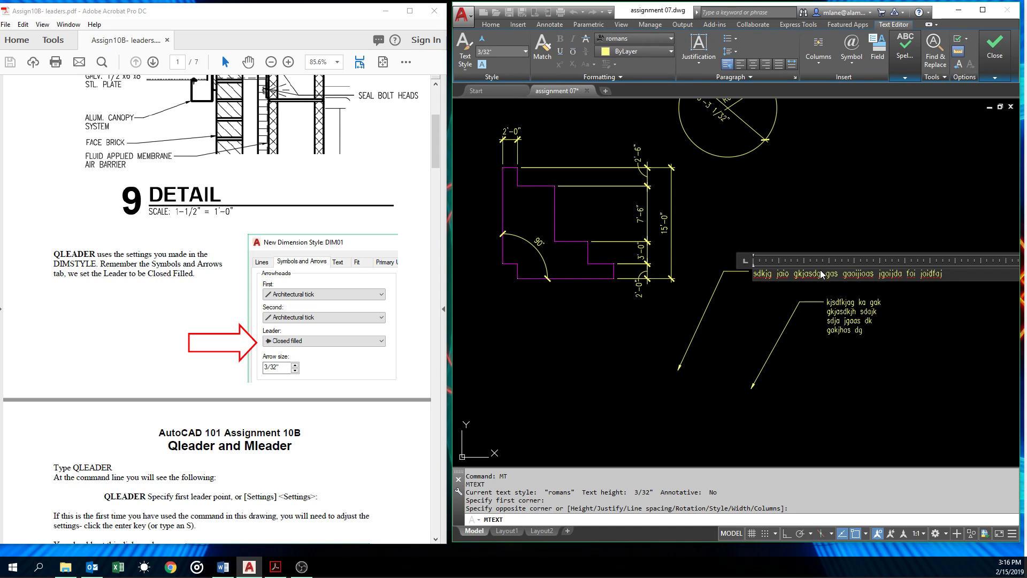
key("Escape")
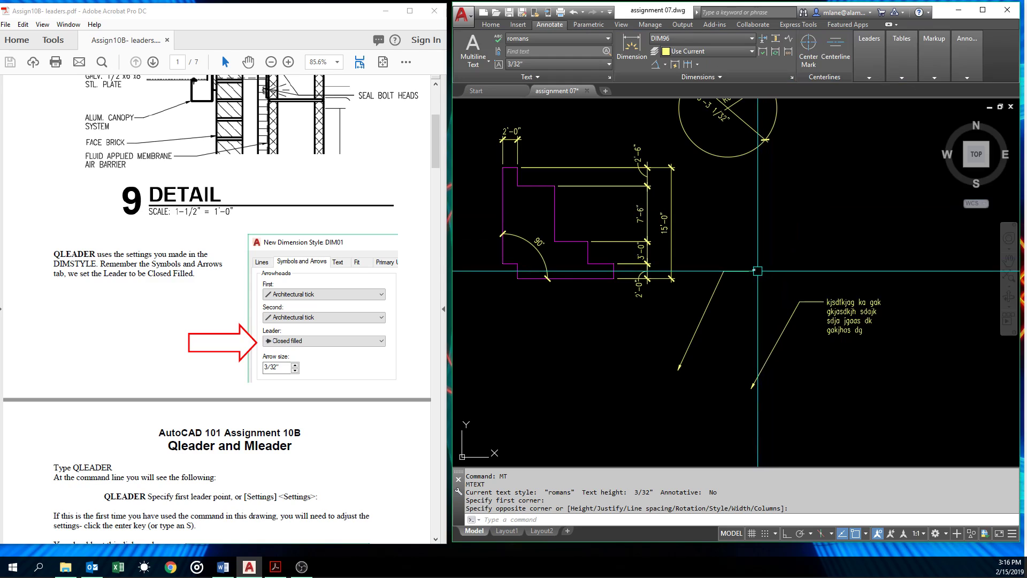
Step: Select the tiny new note at the first leader and try to change its text height
scroll(742, 262, "up", 10)
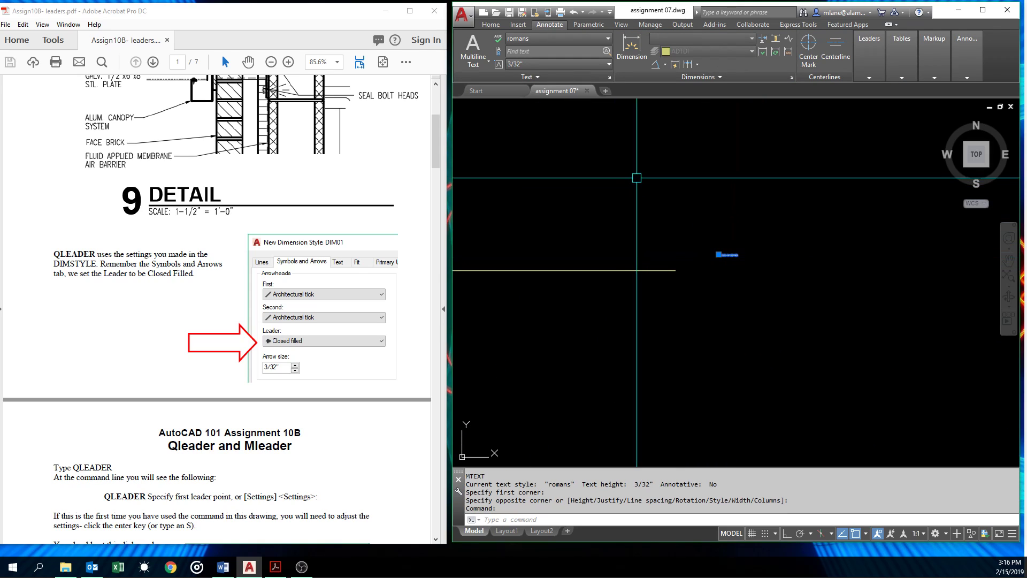
scroll(726, 256, "up", 5)
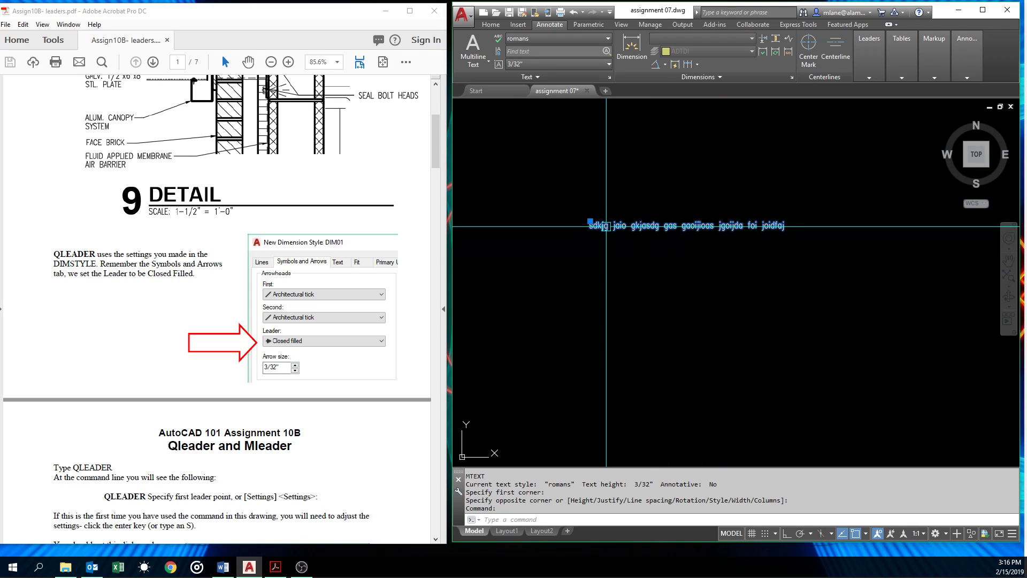
left_click(553, 66)
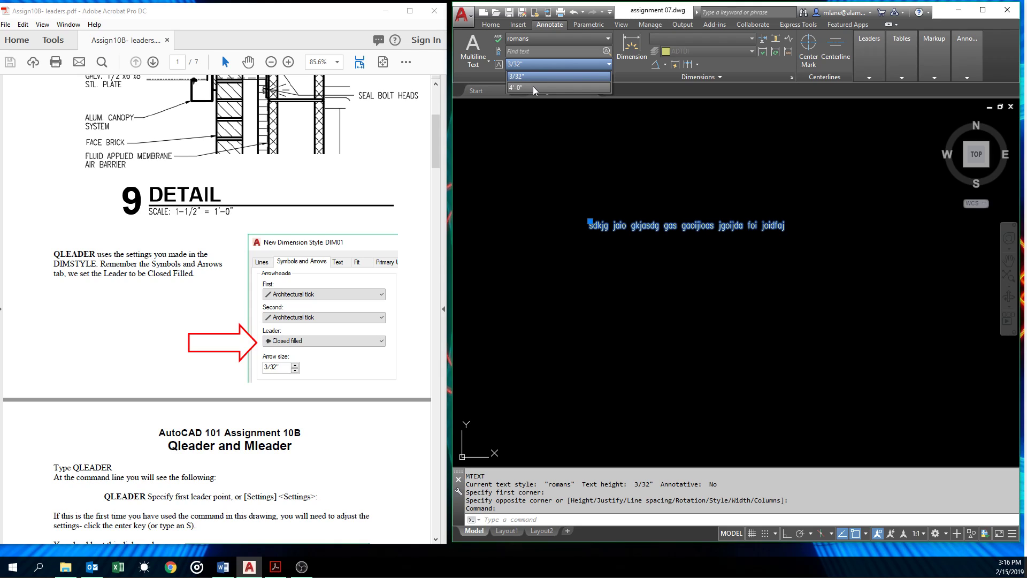
scroll(558, 161, "up", 3)
scroll(525, 188, "down", 10)
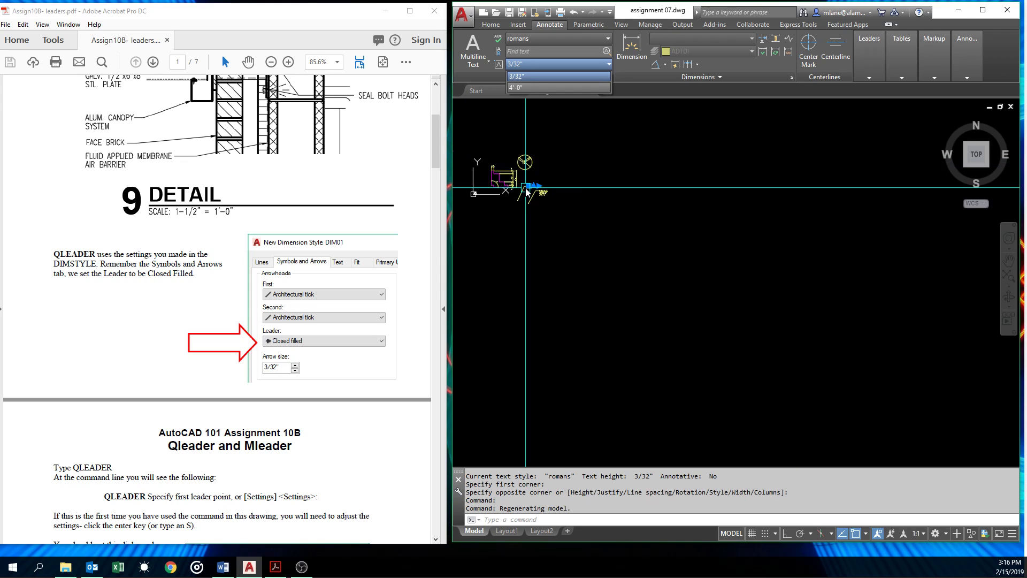
scroll(526, 187, "up", 6)
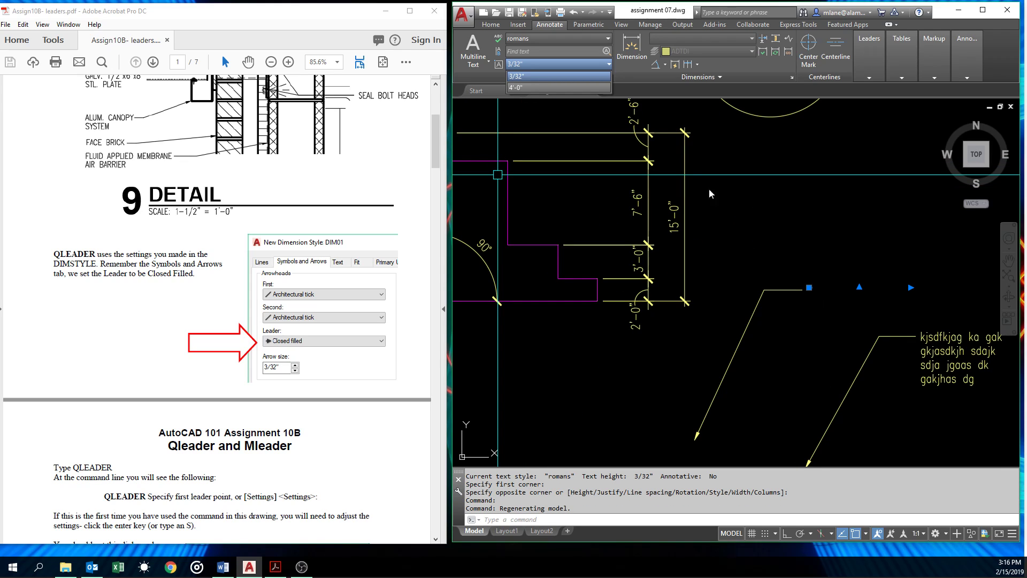
left_click(543, 76)
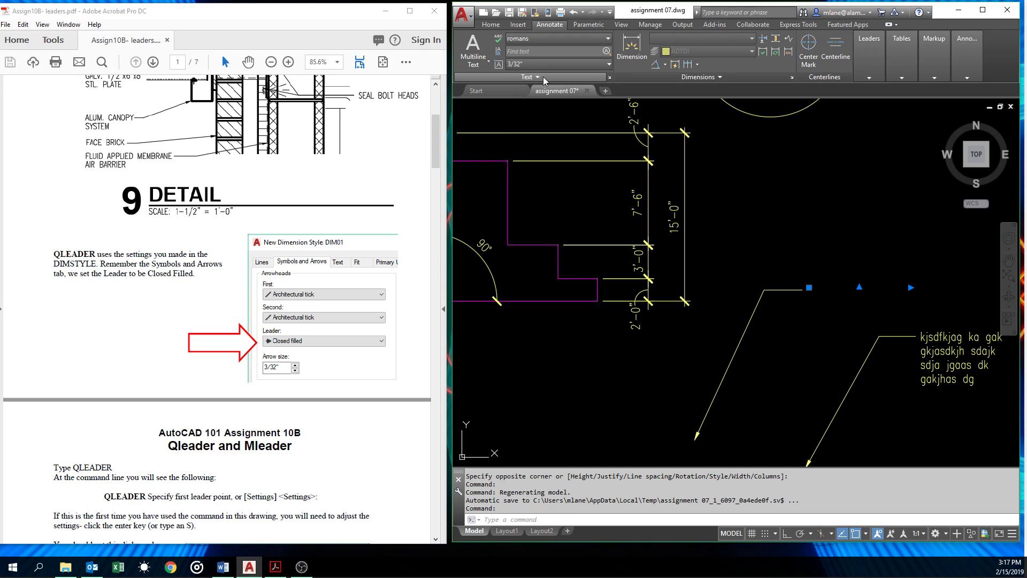
key("Escape")
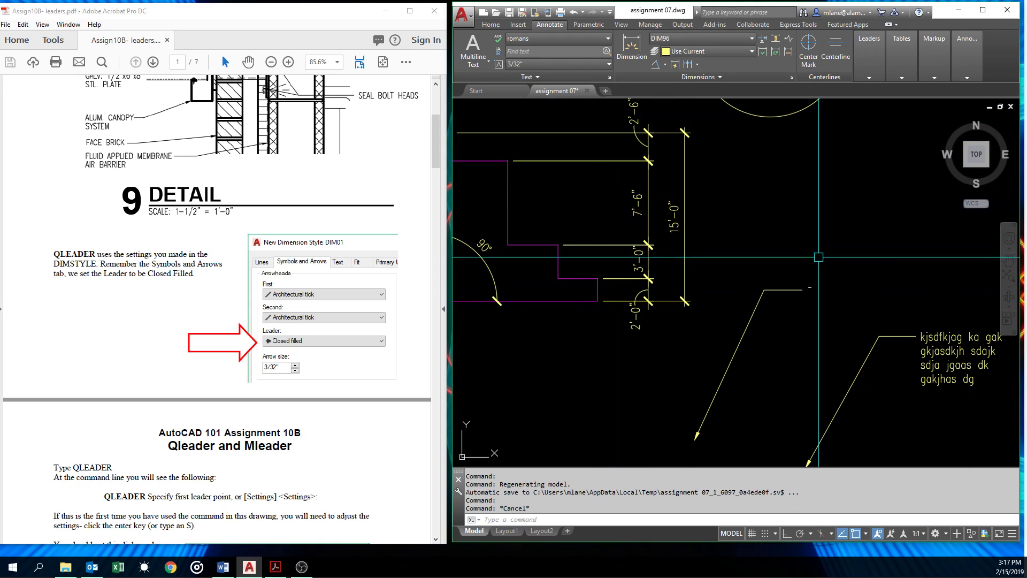
Step: Open the tiny note for editing and try to set the height of all its text to 9.6
scroll(815, 290, "up", 10)
double_click(751, 270)
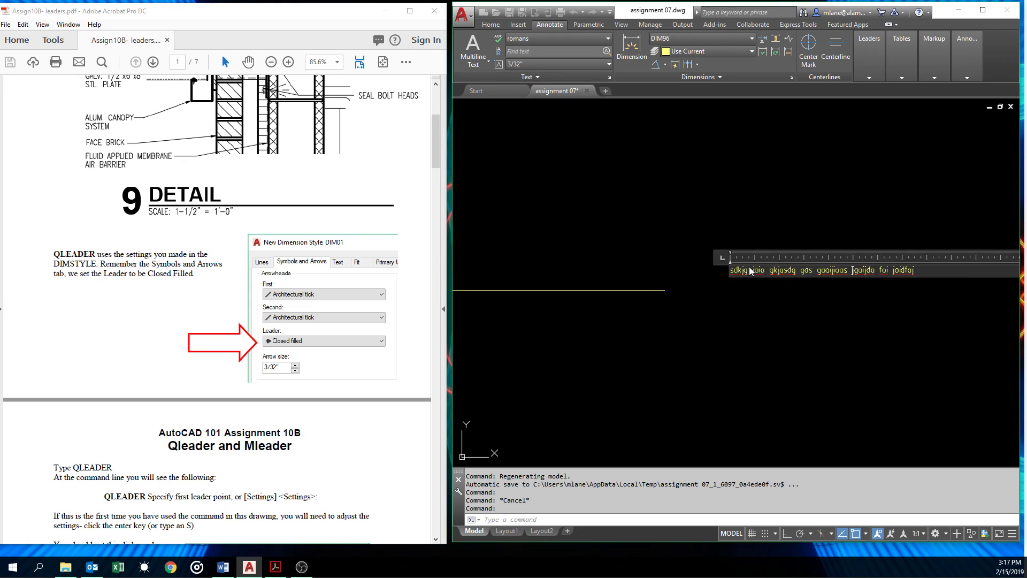
scroll(751, 270, "up", 6)
scroll(893, 293, "down", 6)
middle_click_drag(975, 292, 728, 277)
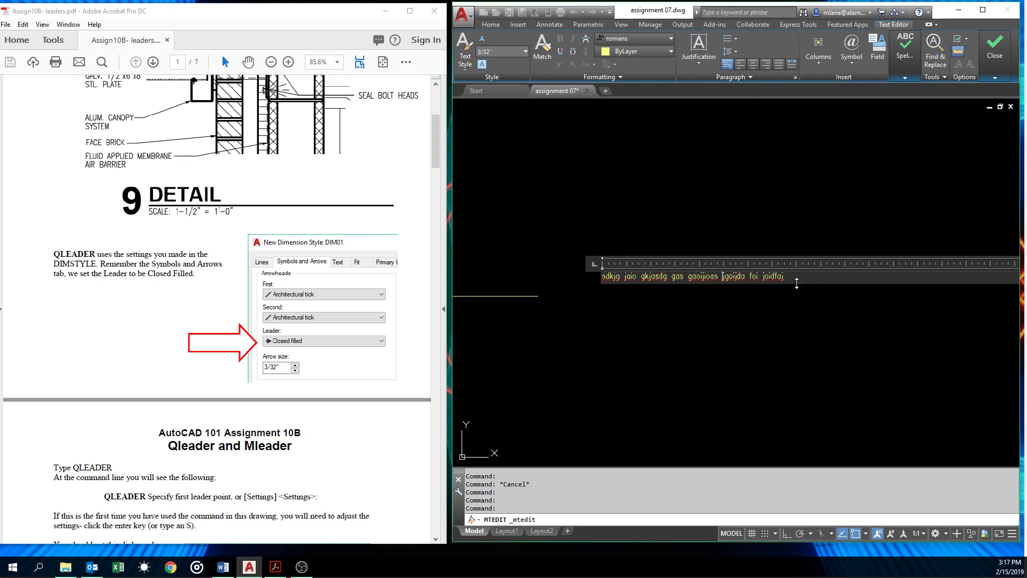
key("ctrl+a")
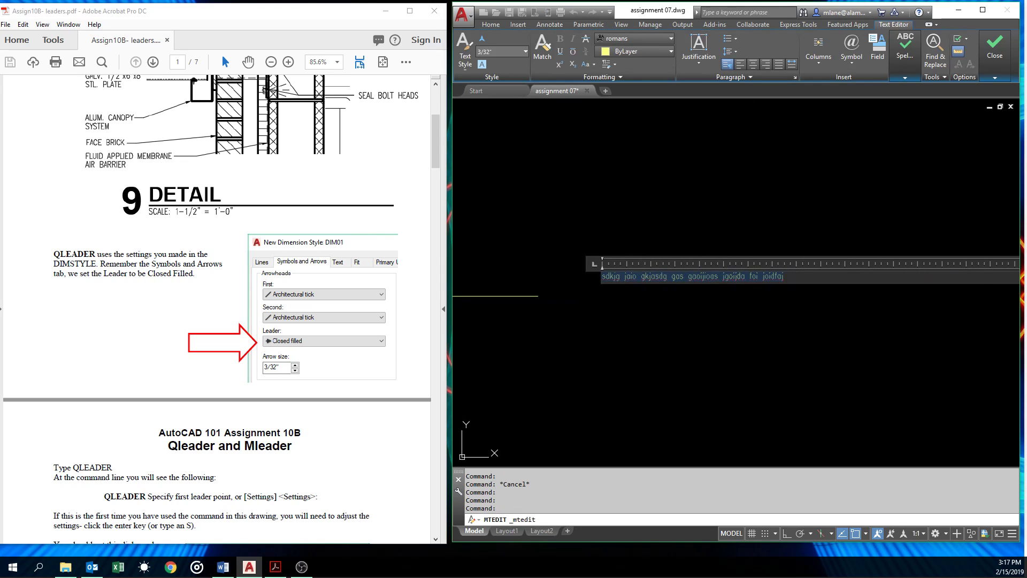
left_click(525, 49)
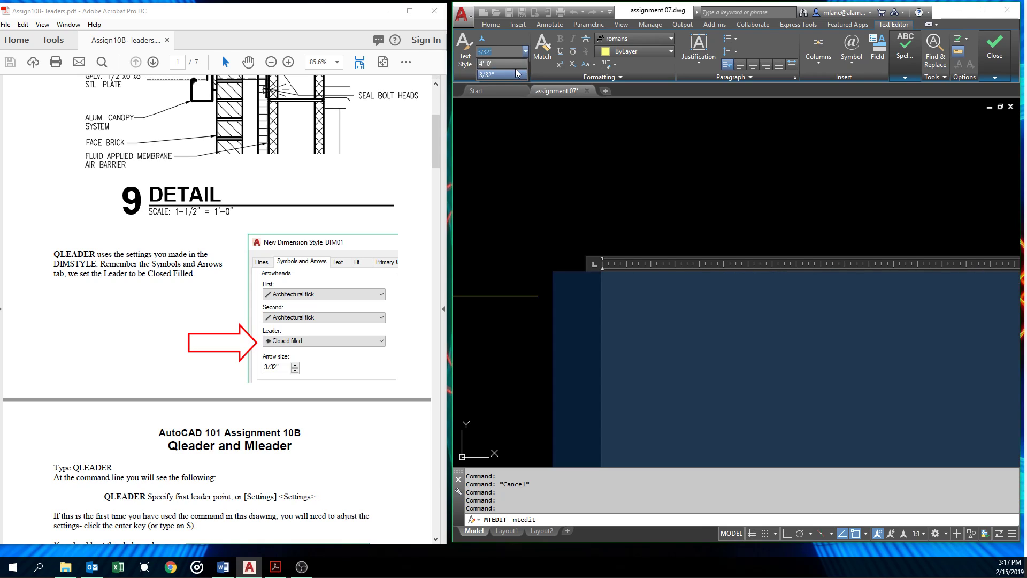
left_click(512, 73)
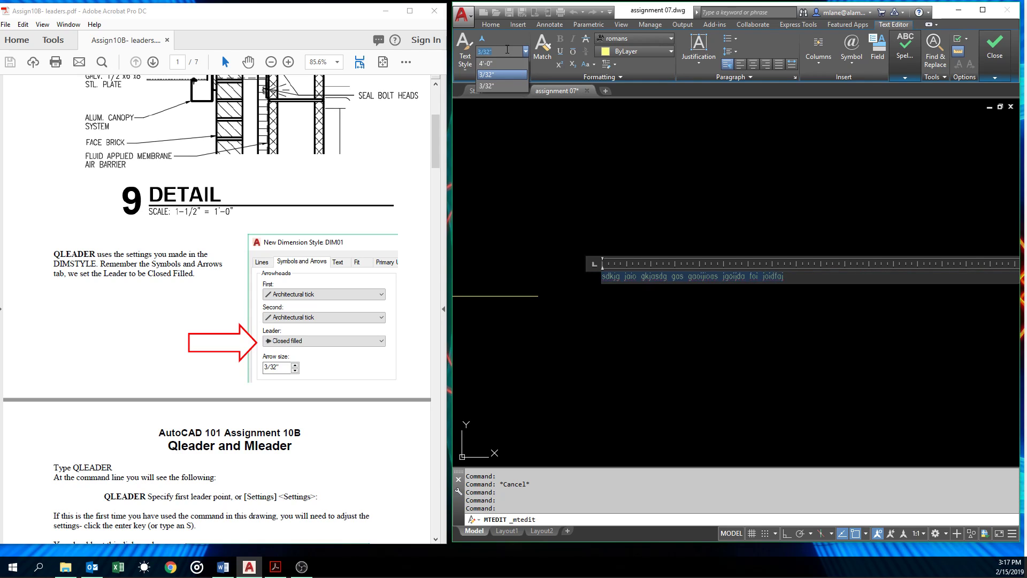
left_click_drag(507, 49, 447, 50)
type("9")
key("Return")
type("6")
key("Return")
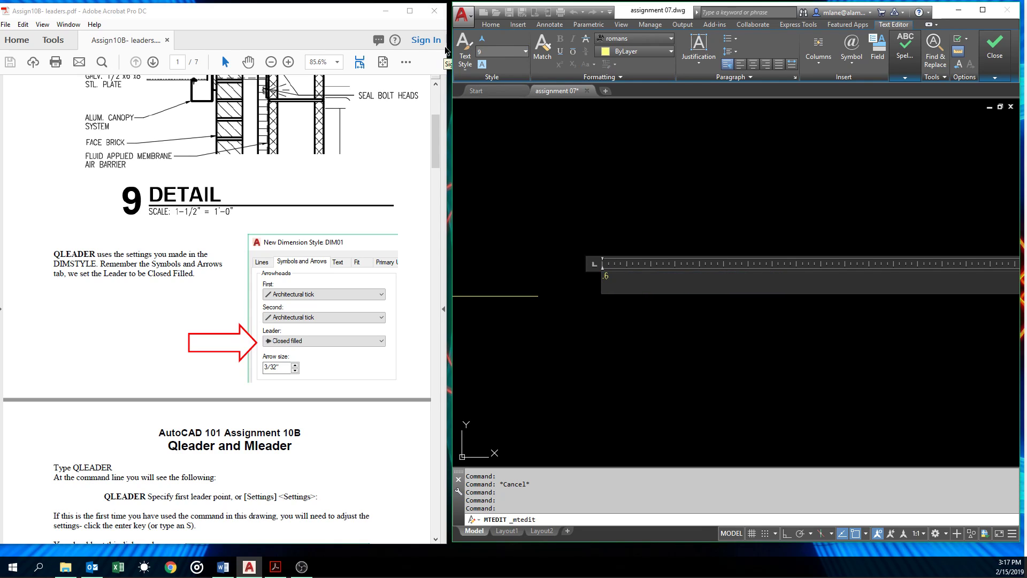
Step: Clear the note's remaining text and close the editor to remove the note
key("BackSpace")
key("BackSpace")
key("BackSpace")
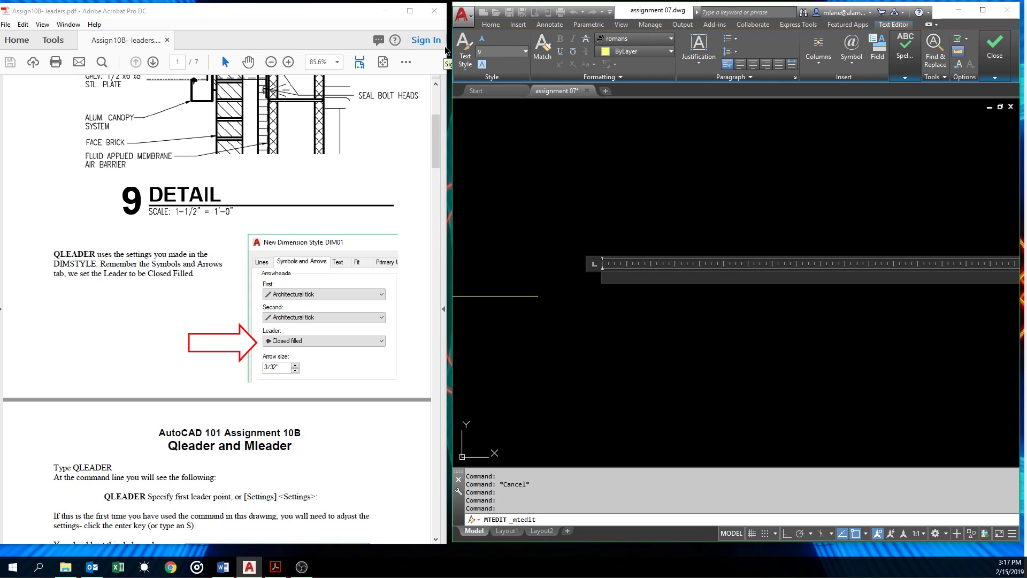
left_click(588, 151)
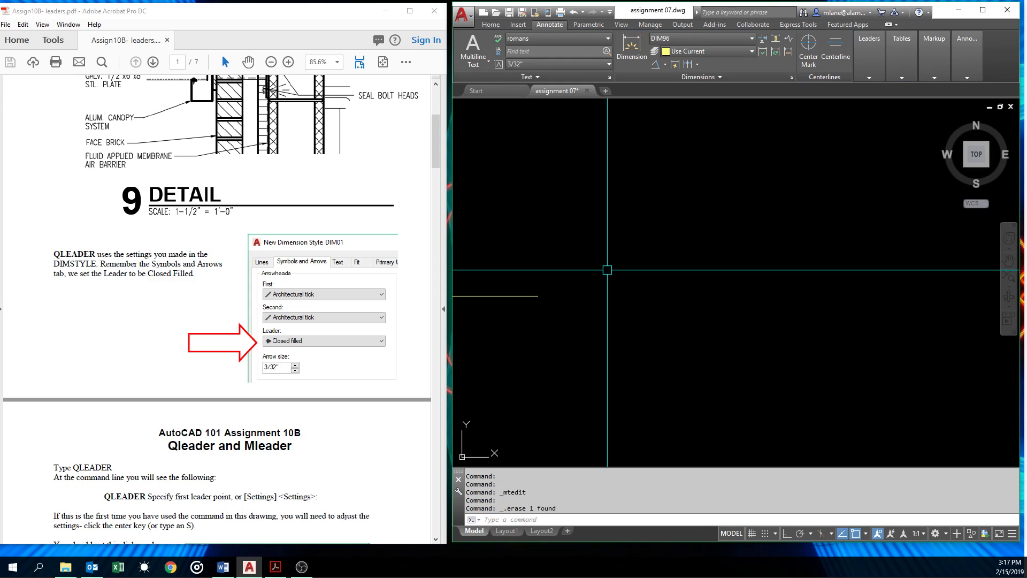
Step: Add multiline text at the first leader's landing with height 9.6, reading "ksdglklk asklkl g kalj lkasgjlk gaslkj lgadkjlkjasg lkjag"
type("MT")
key("Return")
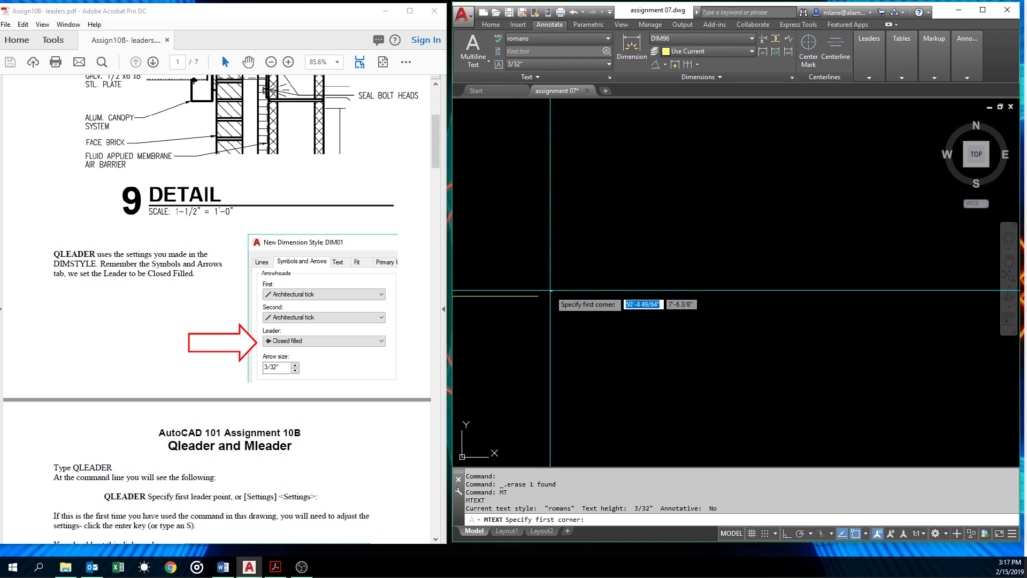
left_click(547, 289)
left_click(850, 396)
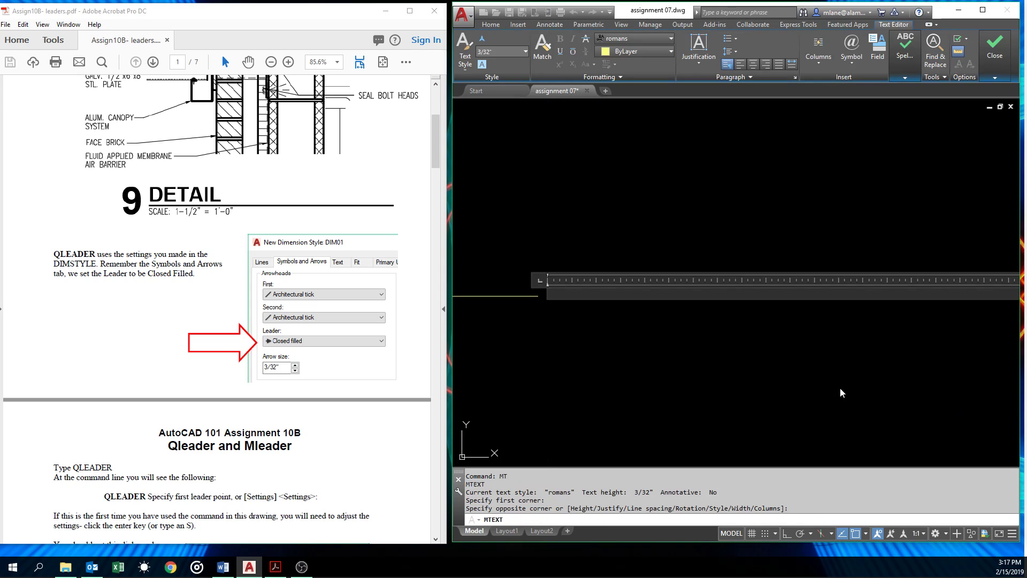
left_click(525, 49)
left_click(525, 50)
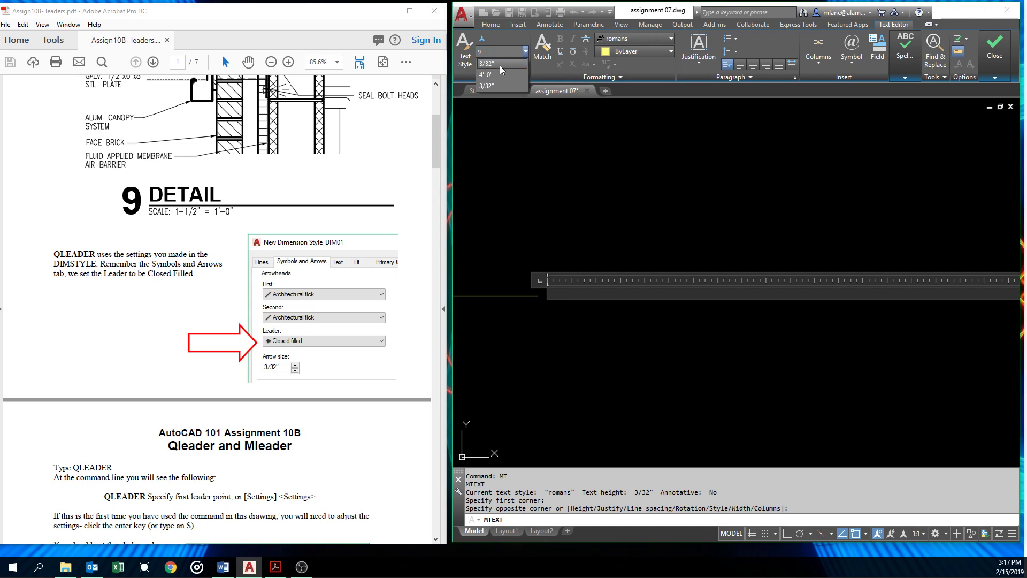
left_click(502, 63)
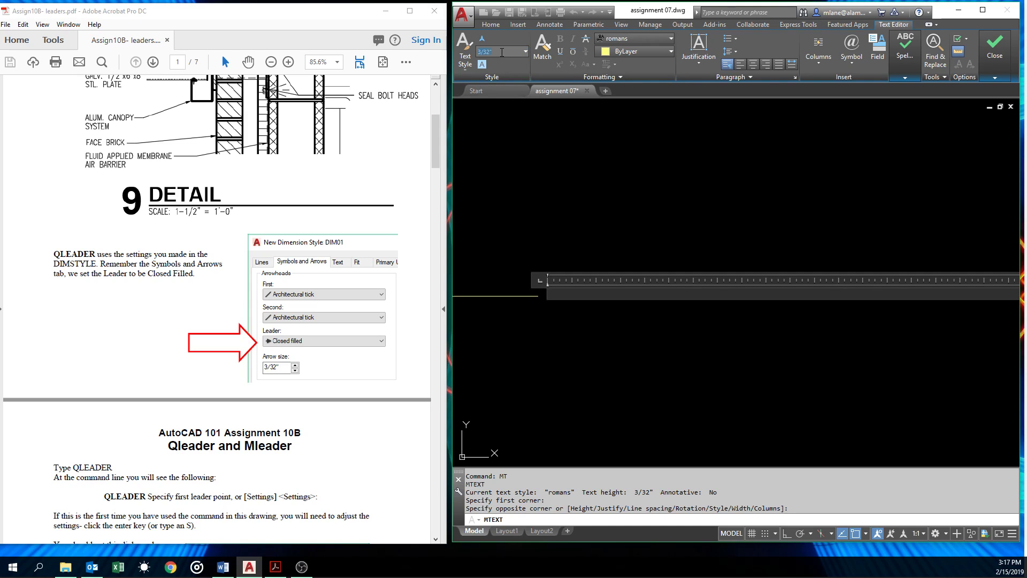
type("9.6")
key("Return")
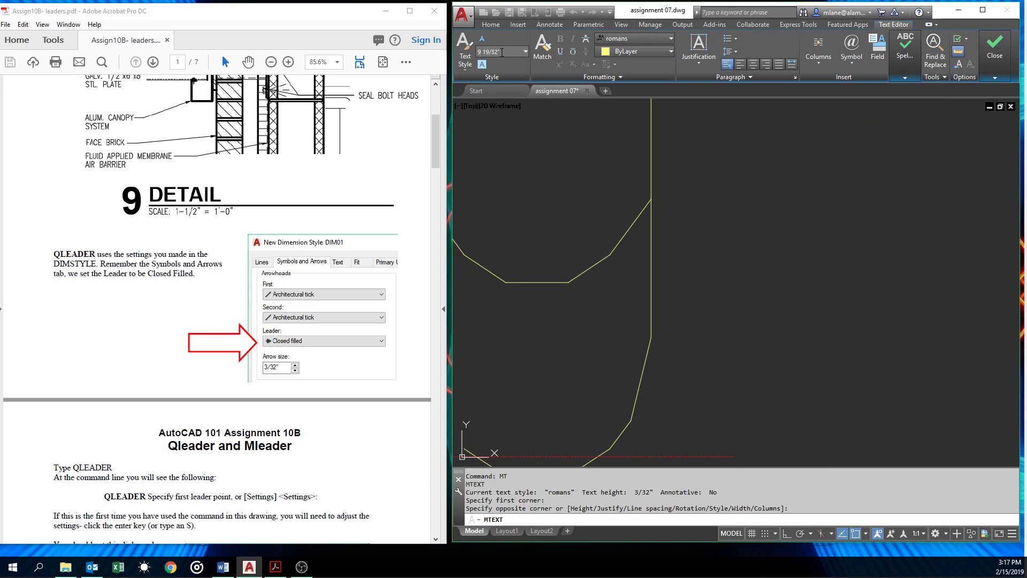
left_click(675, 265)
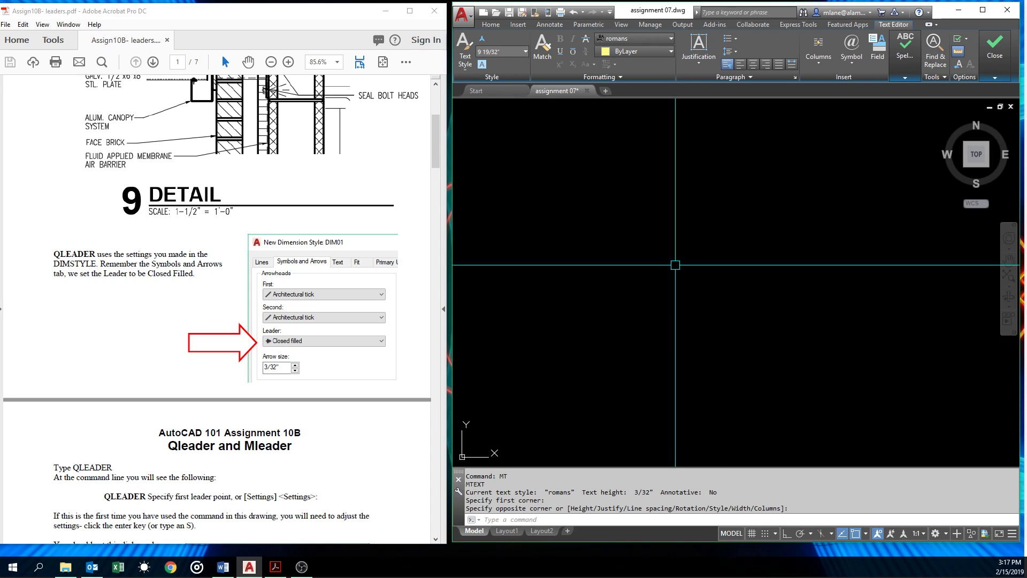
Step: Move the new multiline note slightly so it lines up with the first leader's landing
scroll(668, 258, "down", 5)
scroll(659, 180, "up", 5)
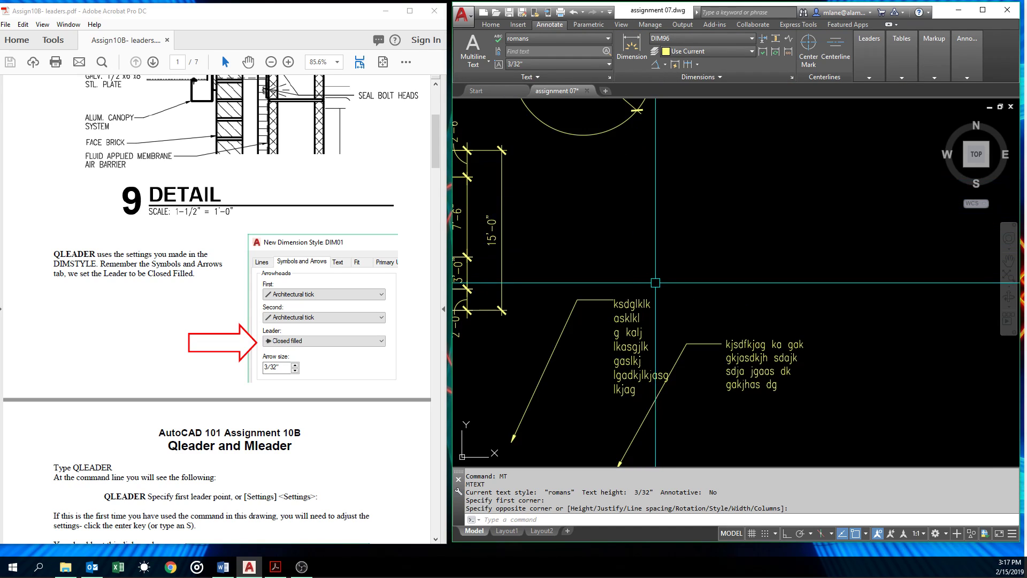
scroll(634, 344, "up", 2)
type("m")
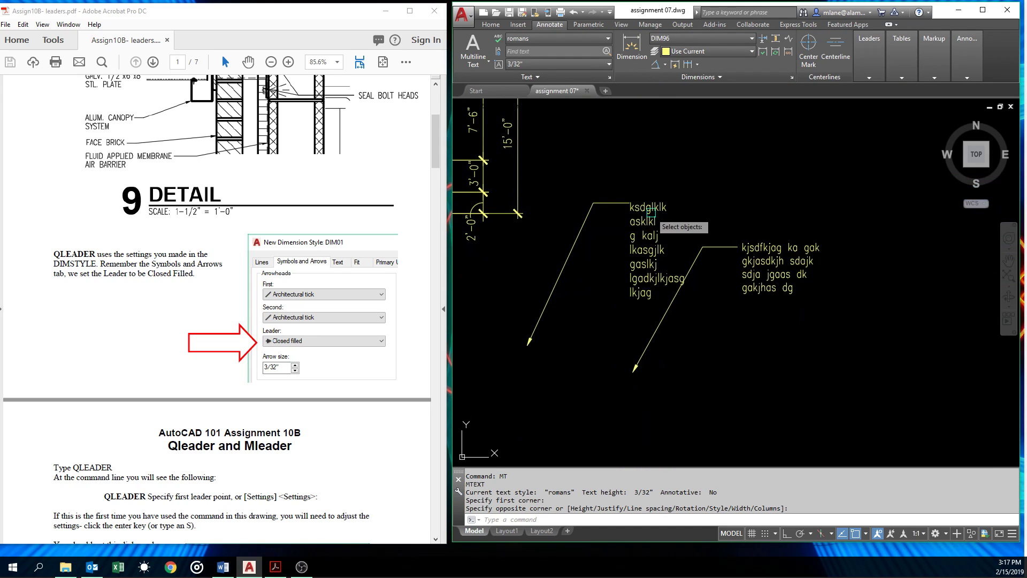
key("Return")
left_click(654, 210)
key("Return")
scroll(671, 191, "up", 4)
left_click(670, 191)
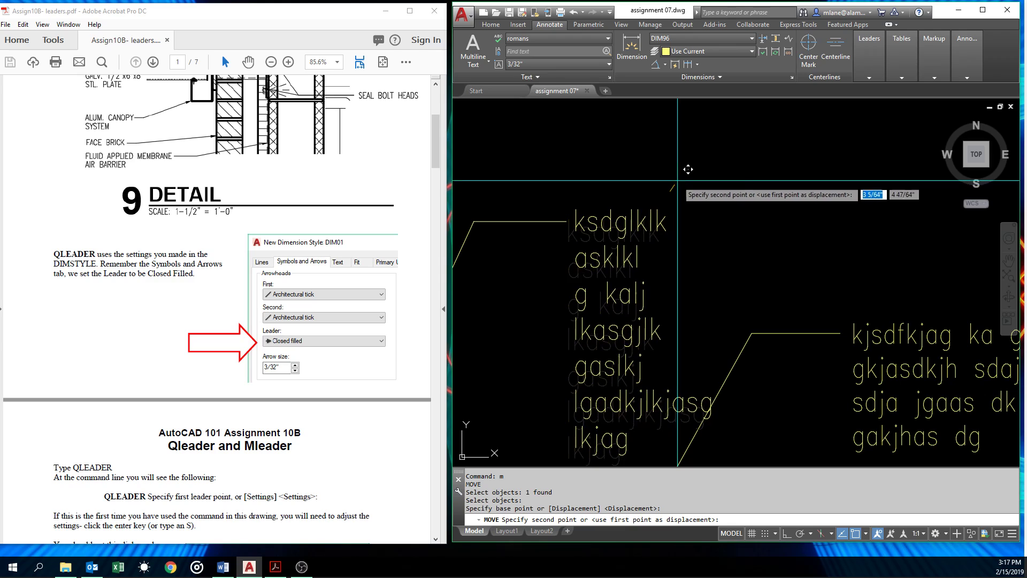
left_click(685, 192)
scroll(712, 184, "down", 5)
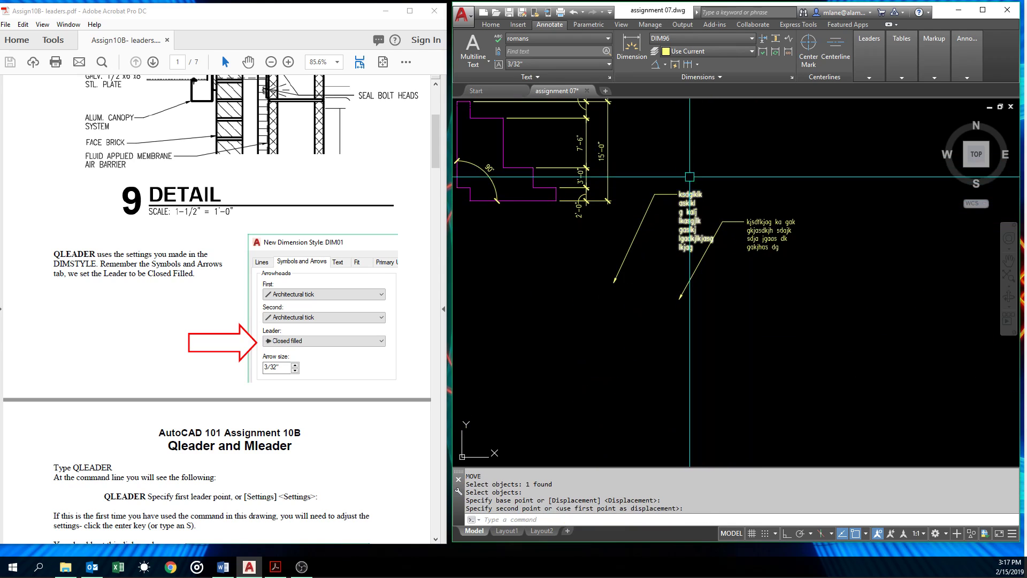
scroll(689, 190, "up", 4)
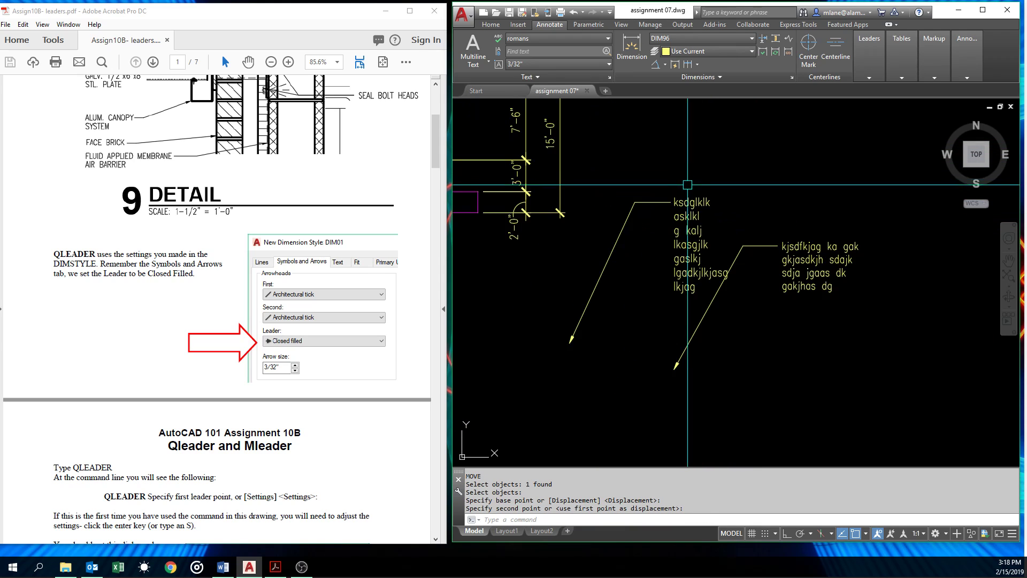
Step: Move the second leader together with its note to the open area below the first leader
scroll(694, 183, "down", 4)
type("m")
key("Return")
left_click(776, 207)
left_click(734, 266)
key("Return")
left_click(766, 283)
left_click(692, 390)
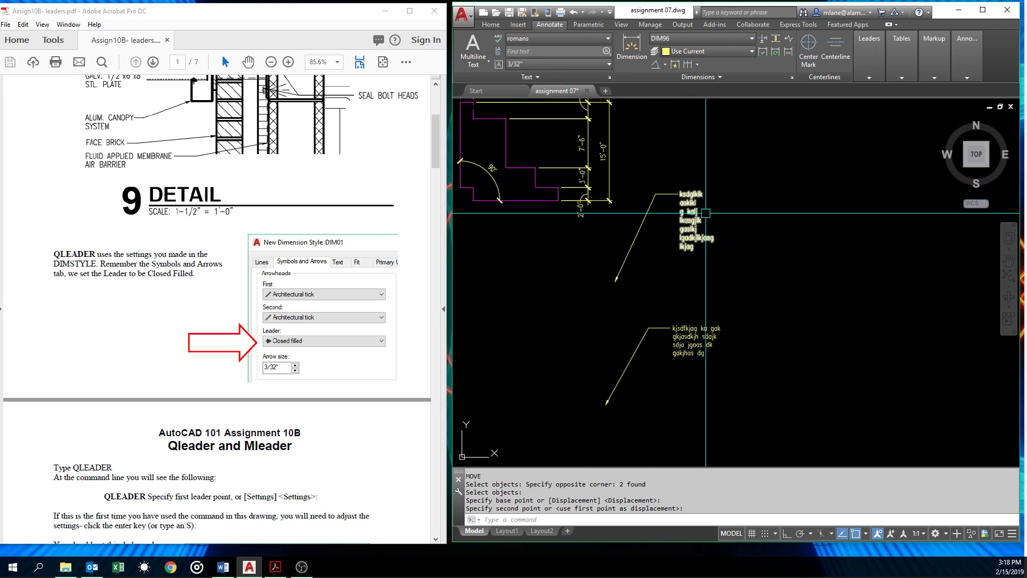
key("Return")
left_click(707, 280)
left_click(672, 184)
key("Return")
left_click(706, 165)
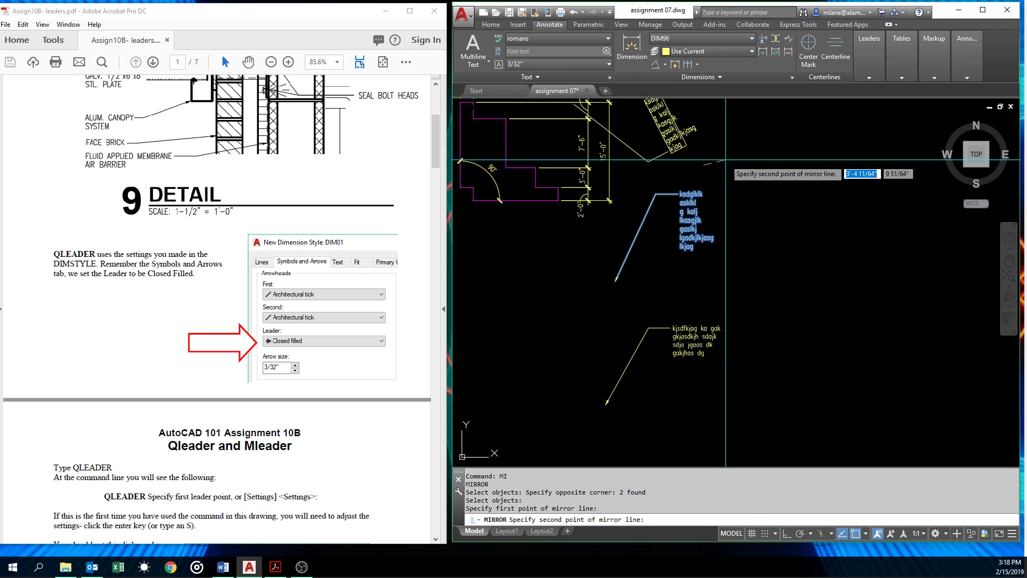
Step: Turn on Ortho and mirror the first leader and its note about a vertical line beside the note, keeping the originals
key("F8")
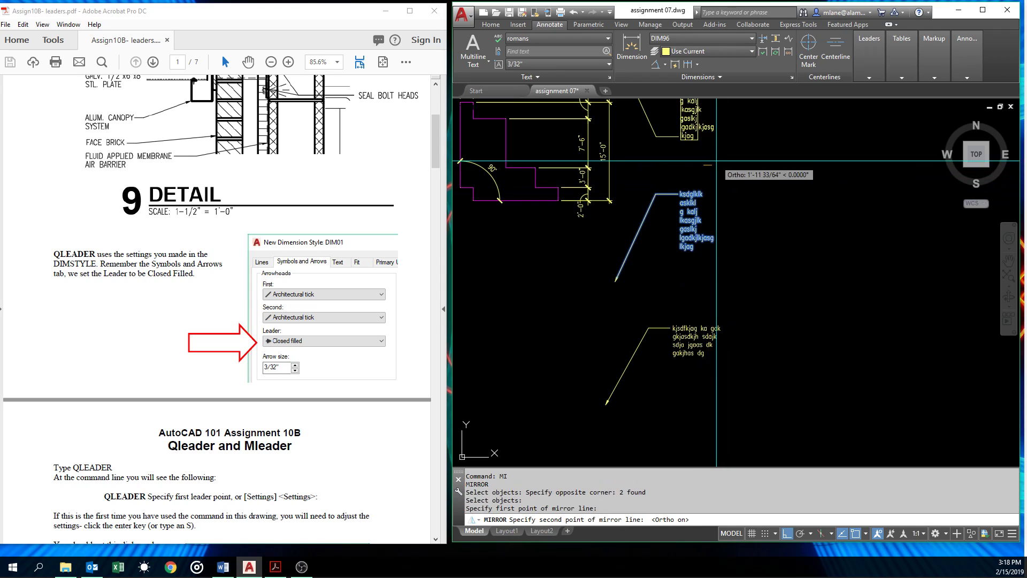
key("Escape")
key("Return")
left_click(726, 175)
left_click(665, 253)
key("Return")
left_click(765, 174)
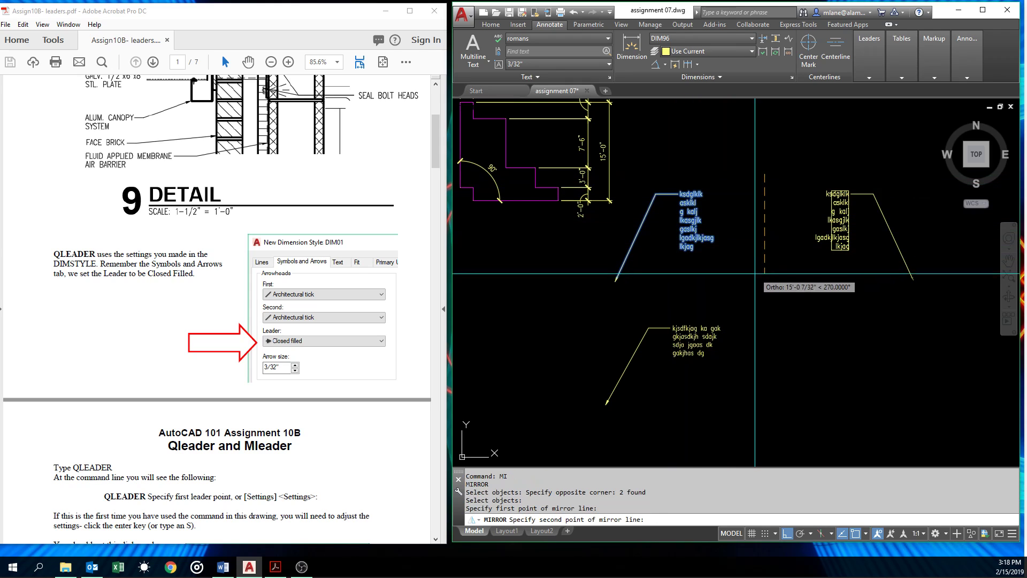
key("Return")
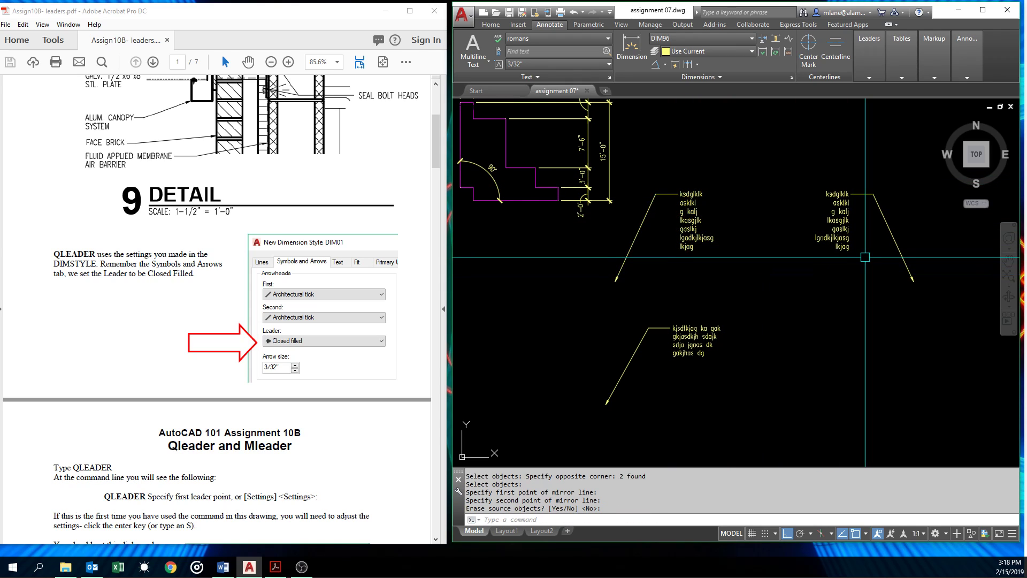
Step: Stretch the elbow of the mirrored leader horizontally away from its note to lengthen the landing
middle_click_drag(837, 227, 723, 230)
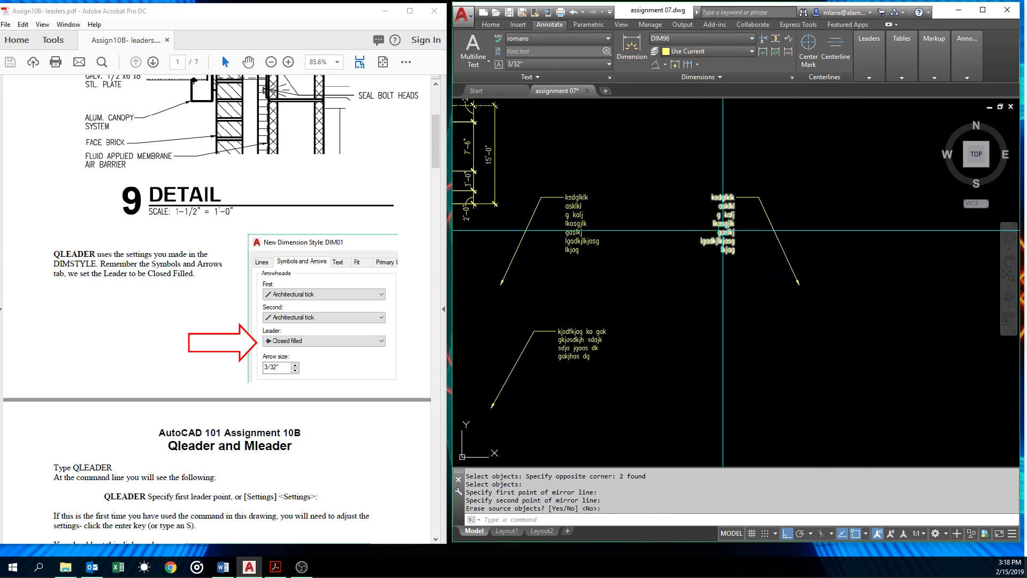
left_click(723, 225)
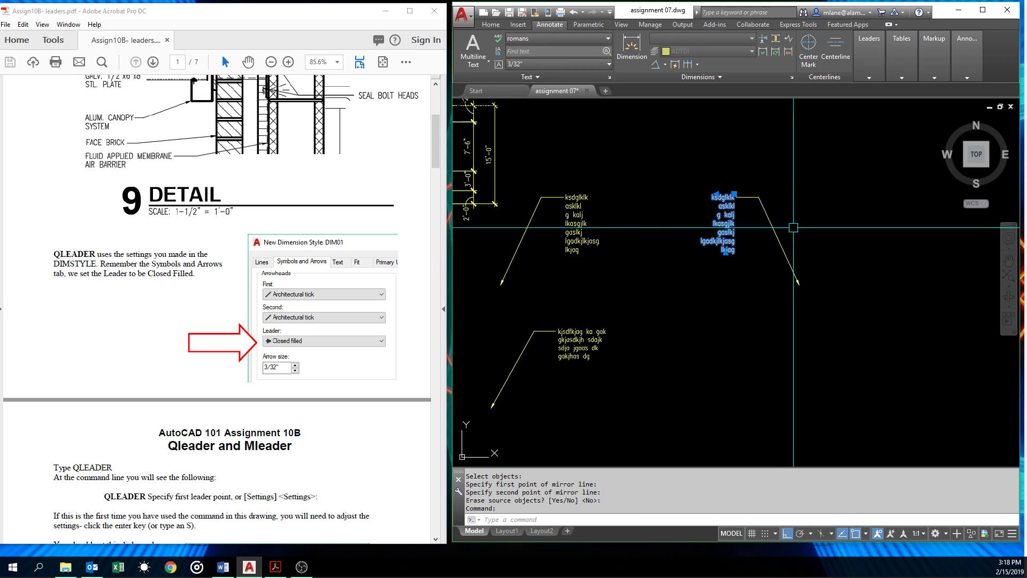
key("Escape")
left_click(763, 206)
left_click(762, 205)
scroll(752, 140, "up", 8)
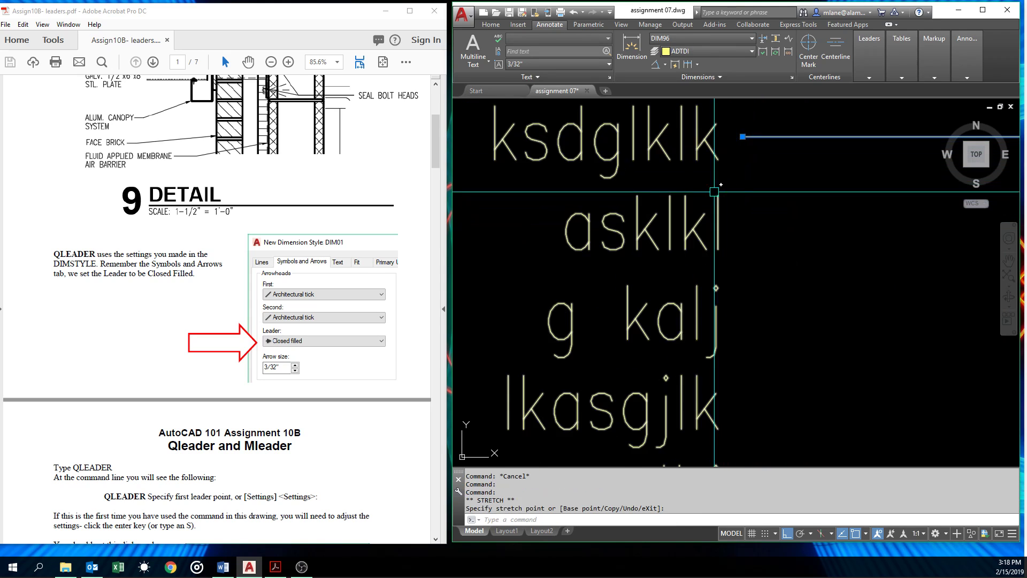
scroll(872, 206, "down", 8)
middle_click_drag(872, 206, 789, 208)
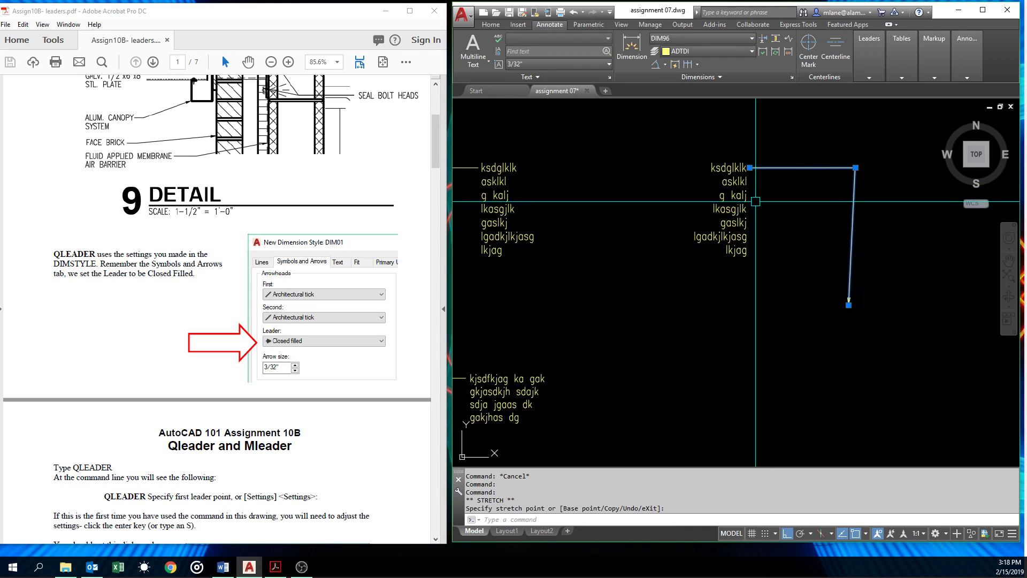
left_click(725, 165)
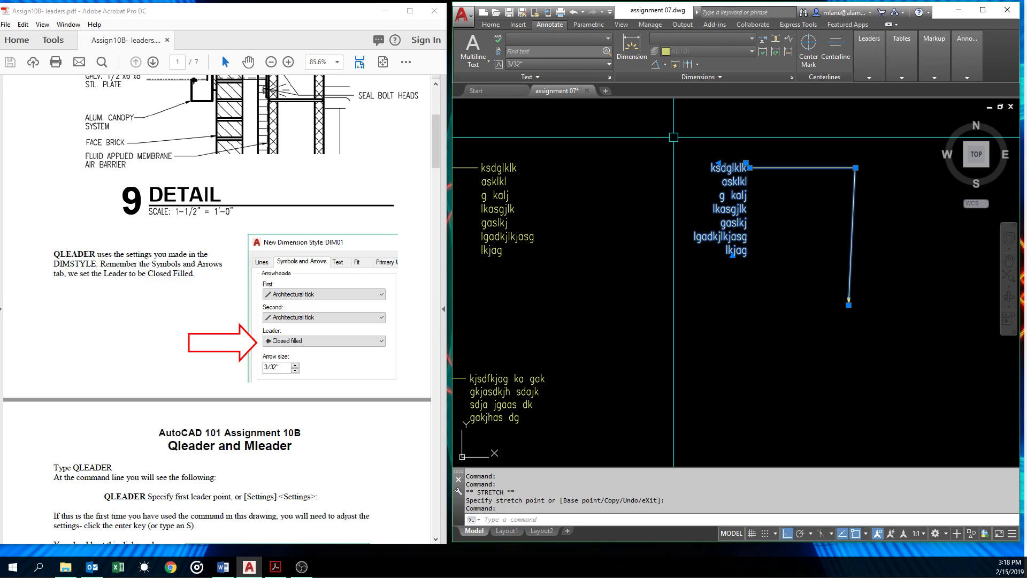
key("Escape")
key("Escape")
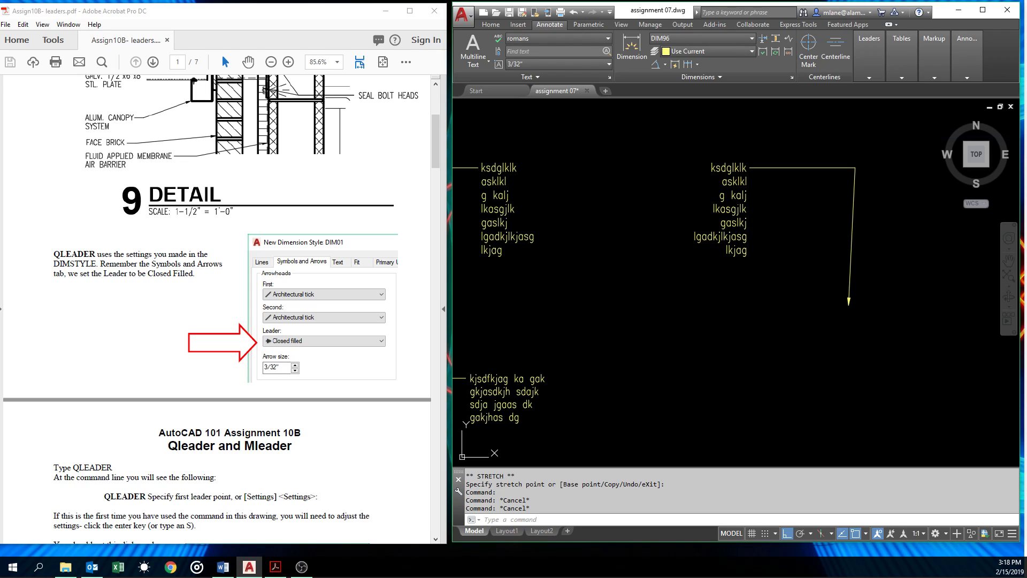
Step: Open the mirrored note's properties and set its justification to Top left
key("ctrl+1")
left_click(737, 184)
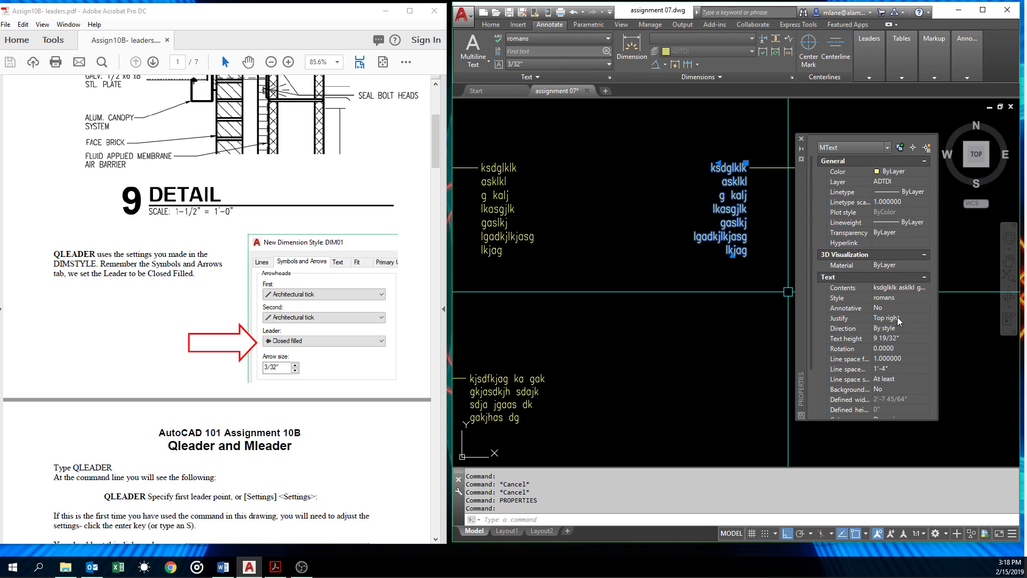
left_click(900, 318)
left_click(907, 318)
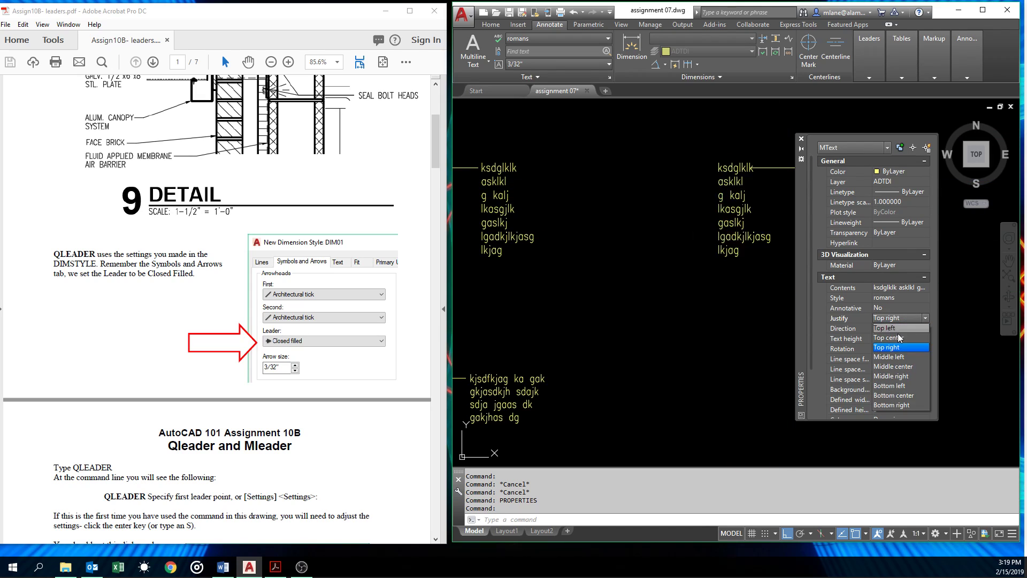
left_click(894, 327)
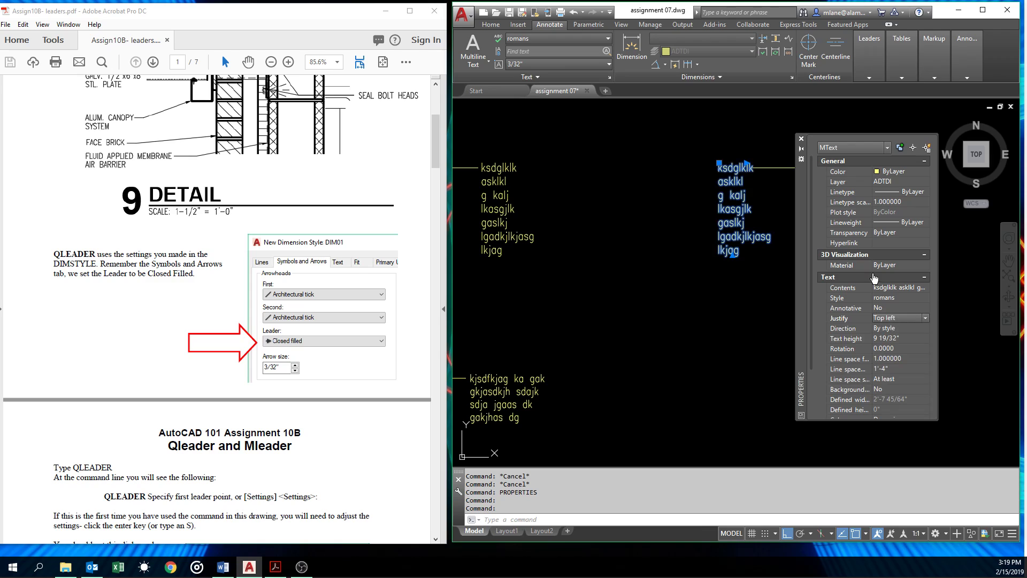
left_click_drag(800, 193, 391, 176)
left_click(788, 294)
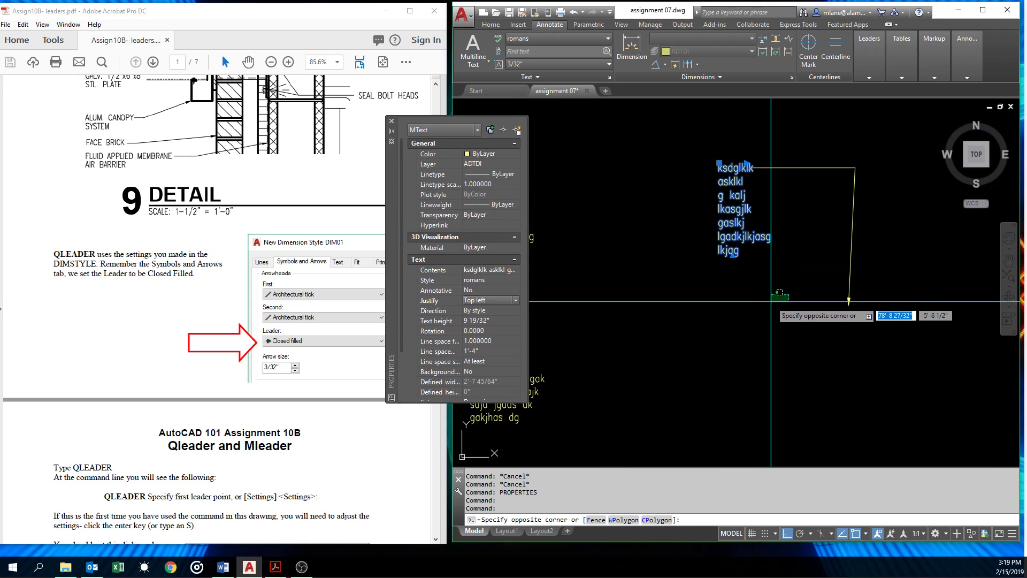
key("Escape")
key("Escape")
Step: Stretch the landing end of the upper mirrored leader back so it clears the first line of the note
scroll(773, 171, "up", 6)
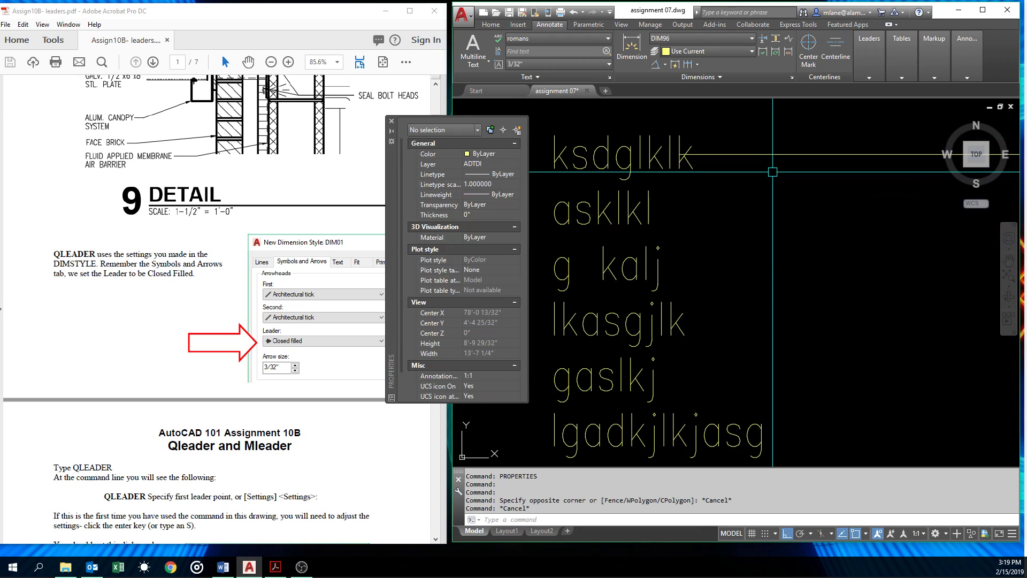
left_click(952, 154)
scroll(714, 187, "down", 4)
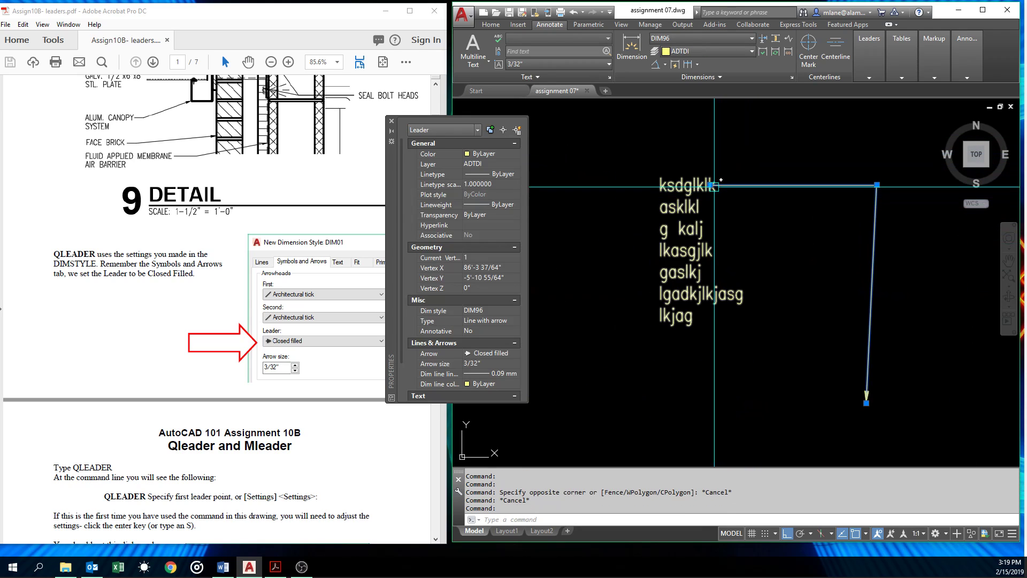
left_click(723, 186)
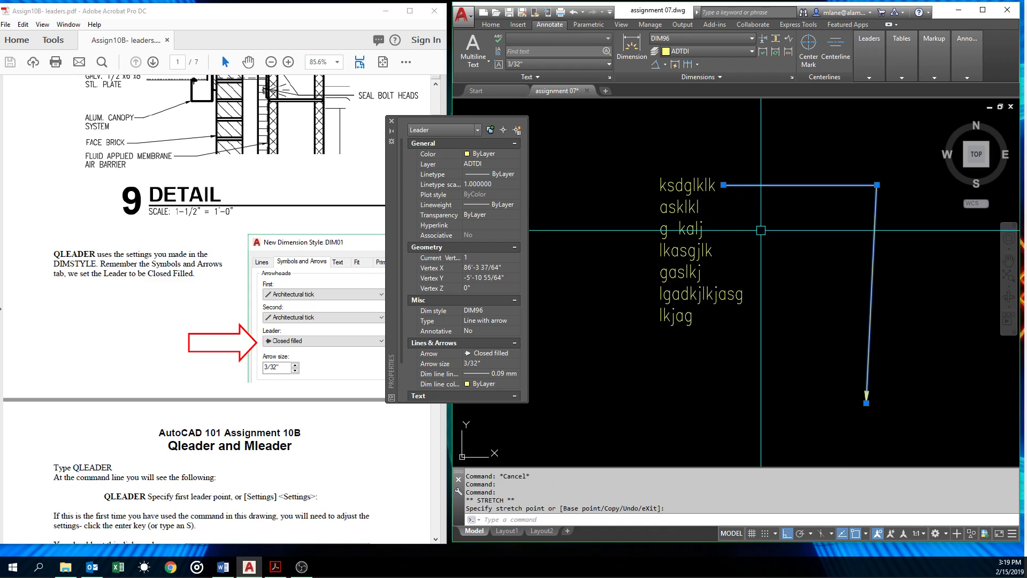
left_click(729, 182)
key("Escape")
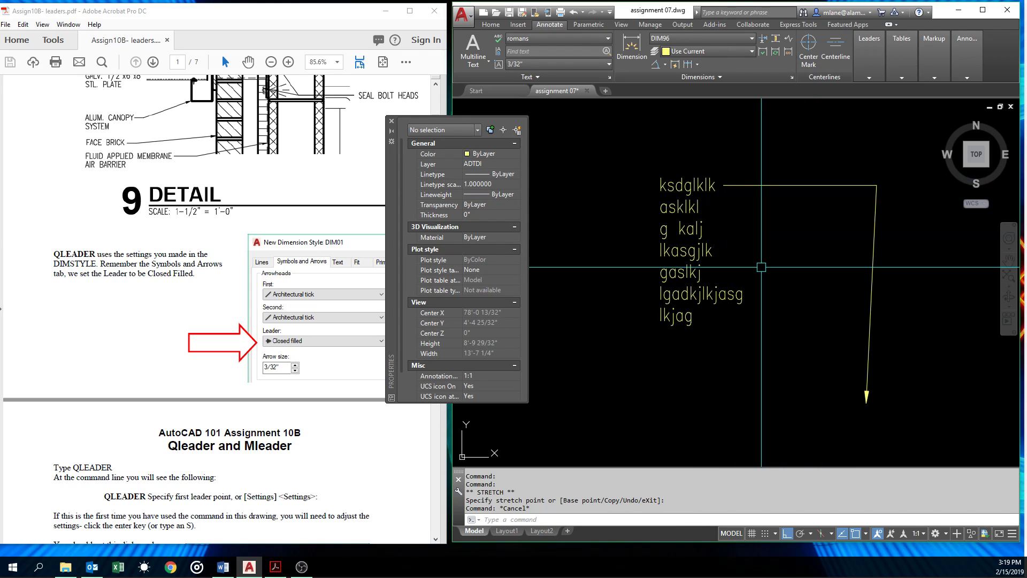
Step: Mirror the lower leader and its note about a vertical line beside the note, keeping the originals
scroll(762, 267, "down", 4)
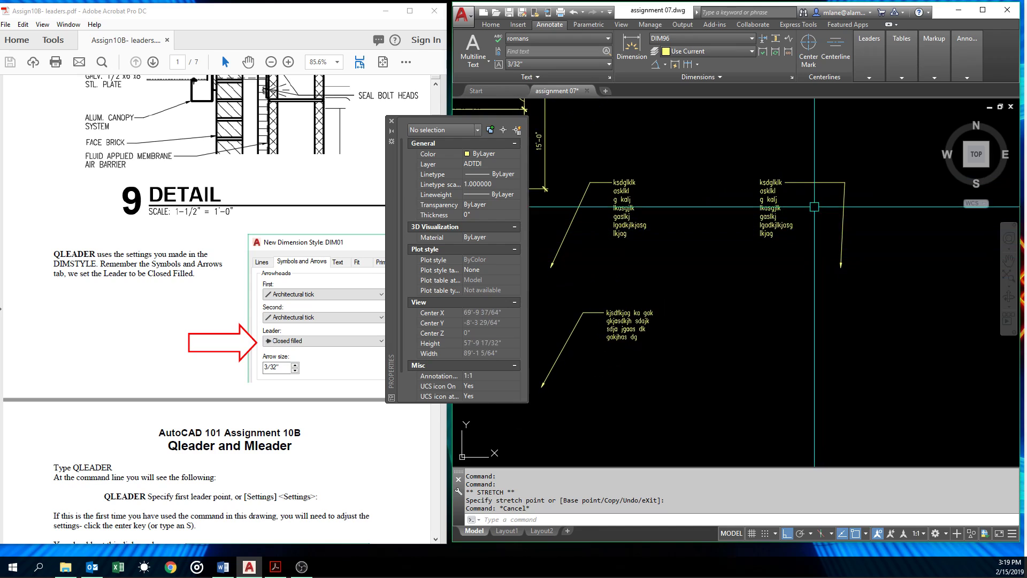
middle_click_drag(692, 259, 751, 267)
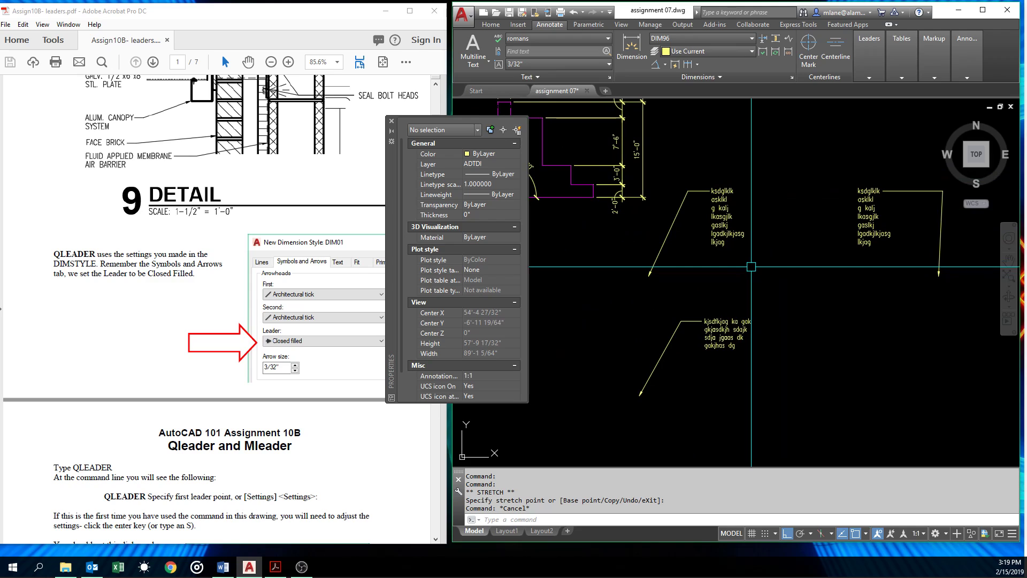
scroll(722, 345, "up", 4)
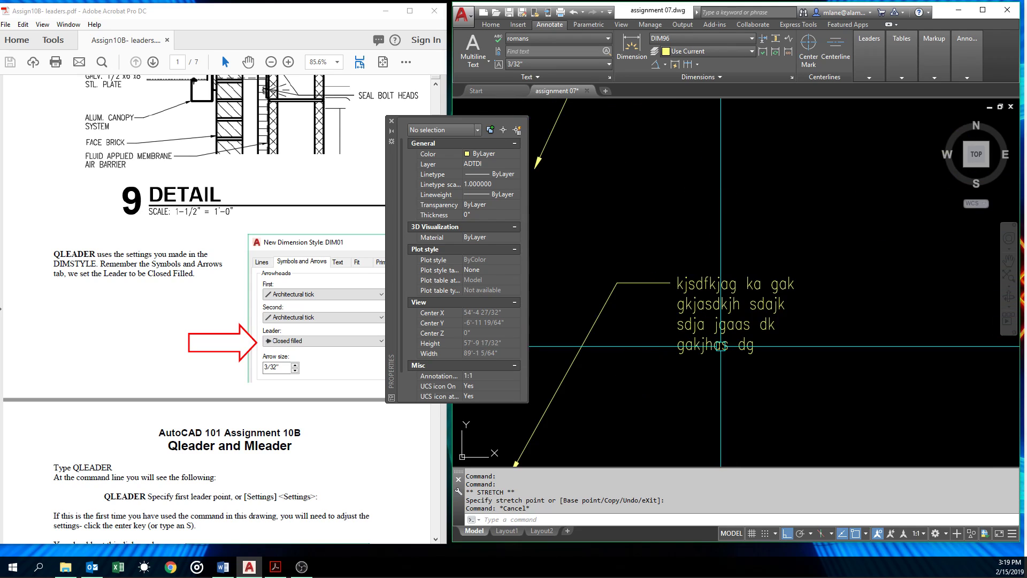
scroll(707, 322, "down", 4)
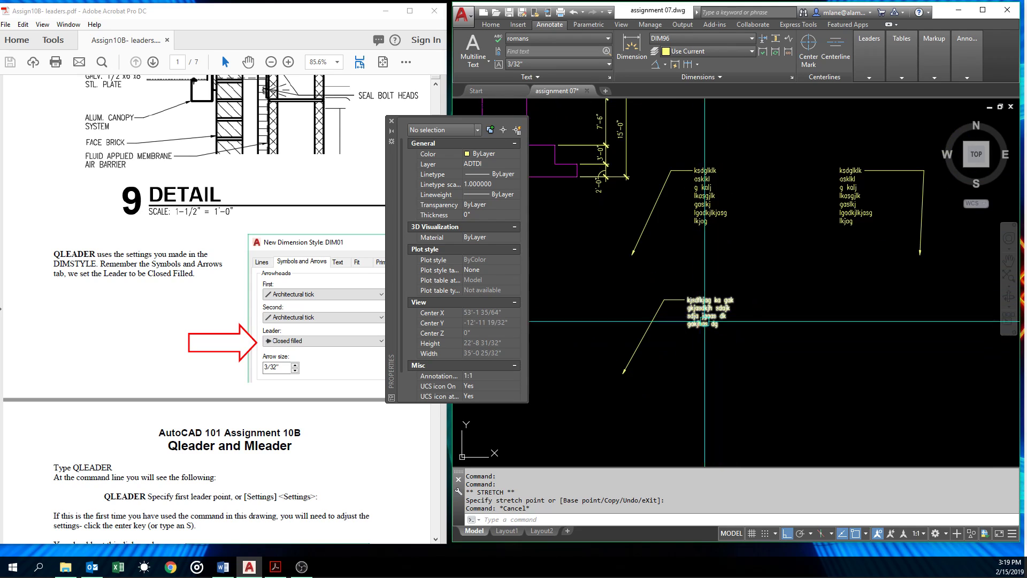
key("Return")
left_click(711, 352)
left_click(672, 284)
key("Return")
left_click(759, 299)
left_click(765, 269)
key("Return")
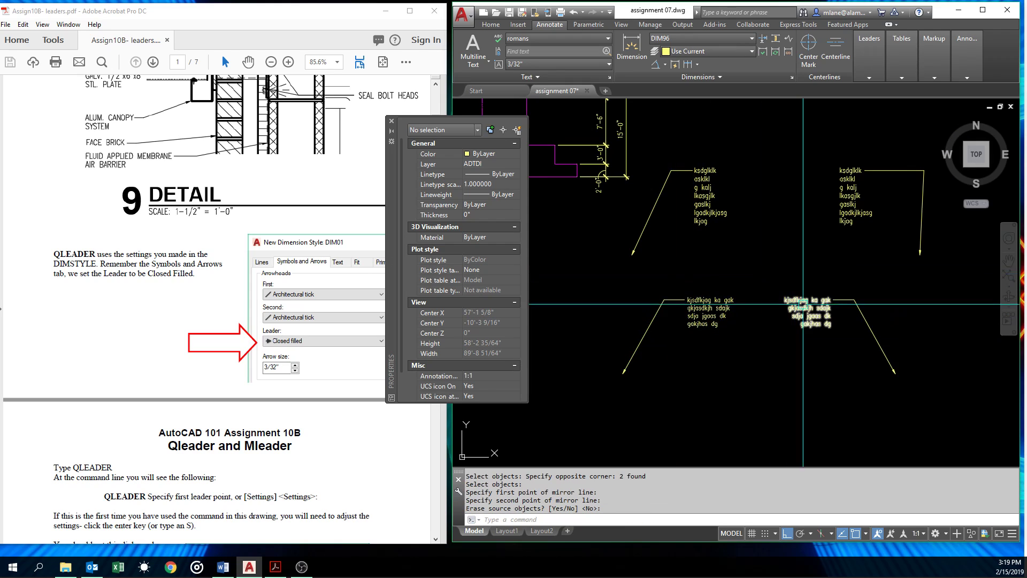
Step: Set the justification of the lower mirrored note to Top left
left_click(817, 298)
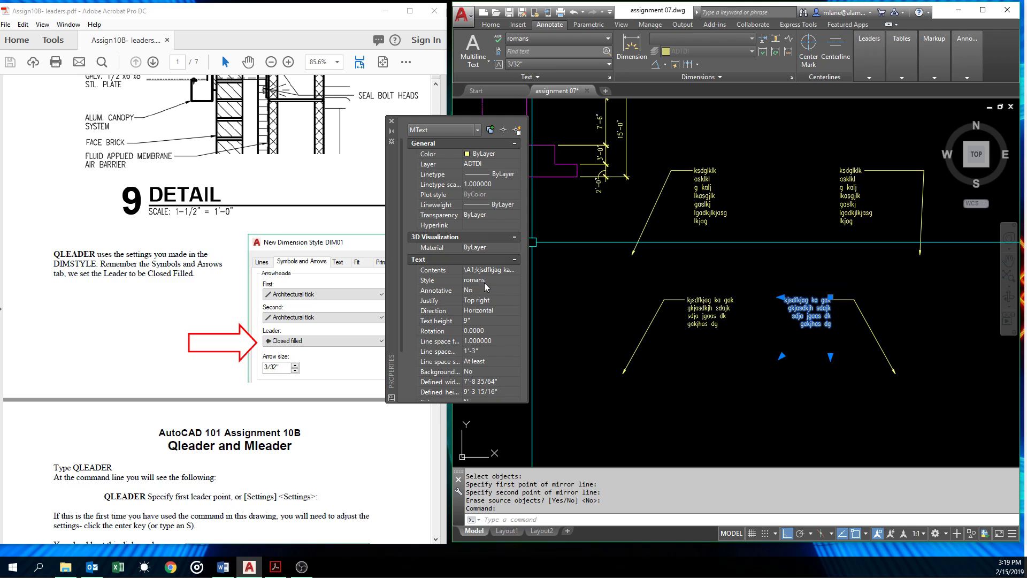
left_click(500, 298)
left_click(489, 309)
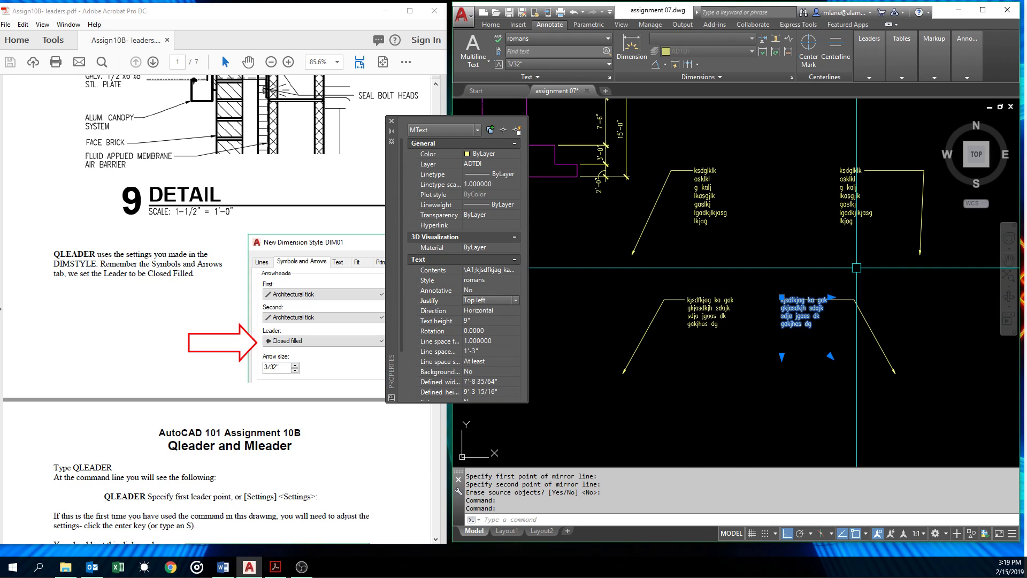
key("F1")
left_click(728, 41)
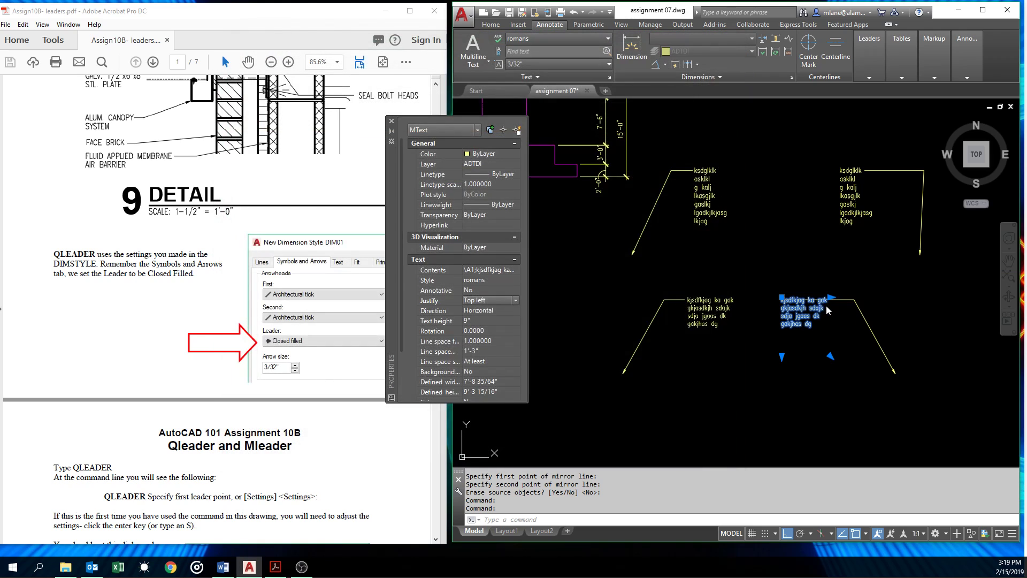
Step: Stretch the landing end of the lower mirrored leader back to just beyond the note's first line
scroll(828, 310, "up", 6)
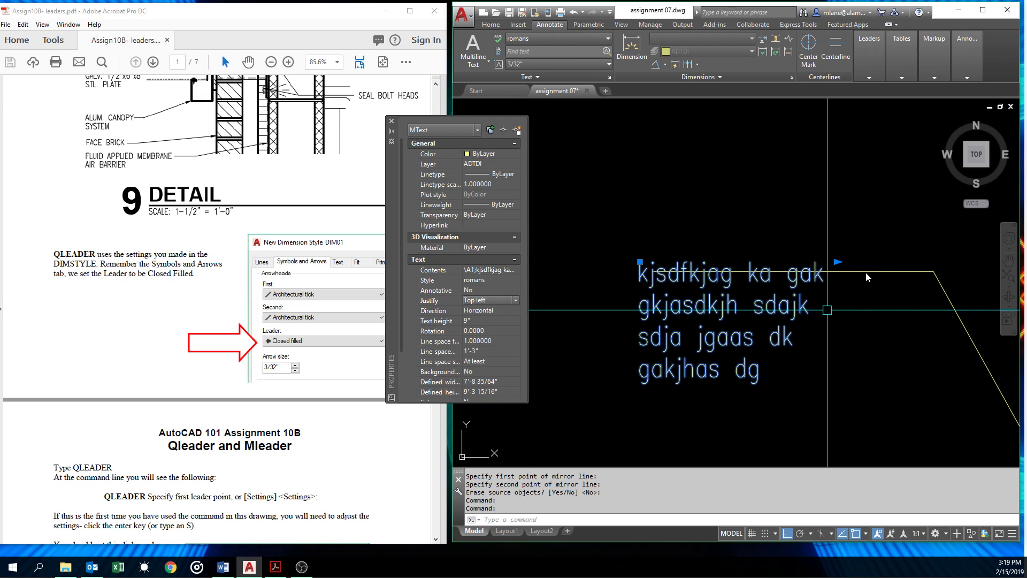
left_click(881, 233)
key("Escape")
key("Escape")
left_click(653, 270)
key("Escape")
left_click(653, 271)
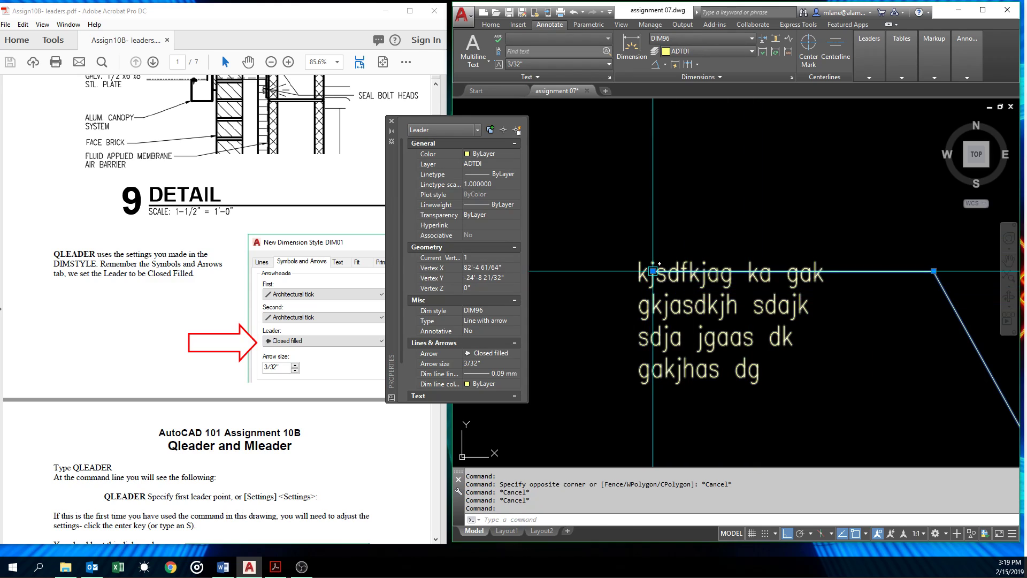
left_click(653, 270)
key("Escape")
scroll(836, 361, "down", 5)
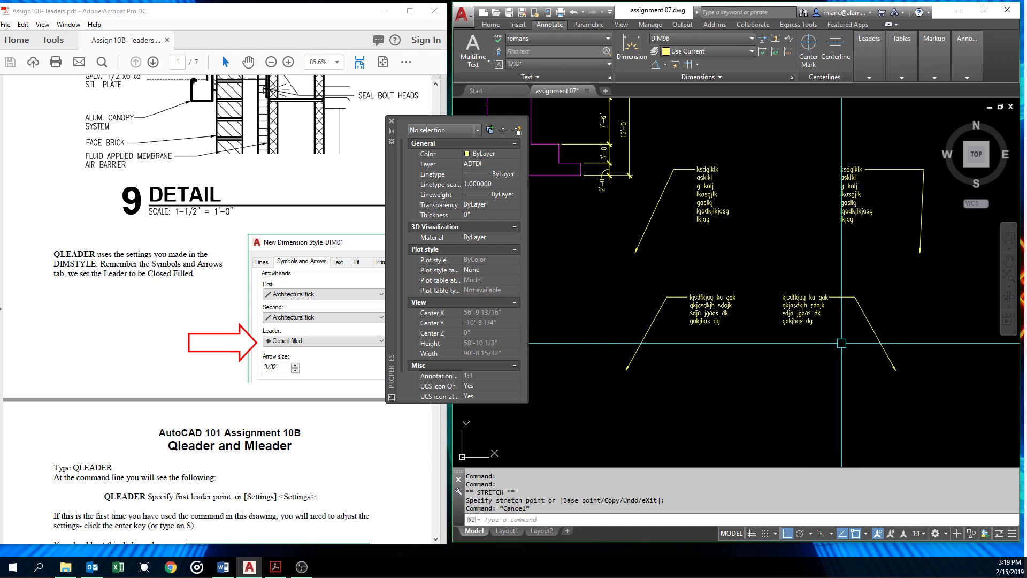
Step: Move the upper original leader and its note down-left to just below the stepped profile, with grid snap turned on
middle_click_drag(841, 343, 743, 394)
middle_click_drag(649, 293, 837, 383)
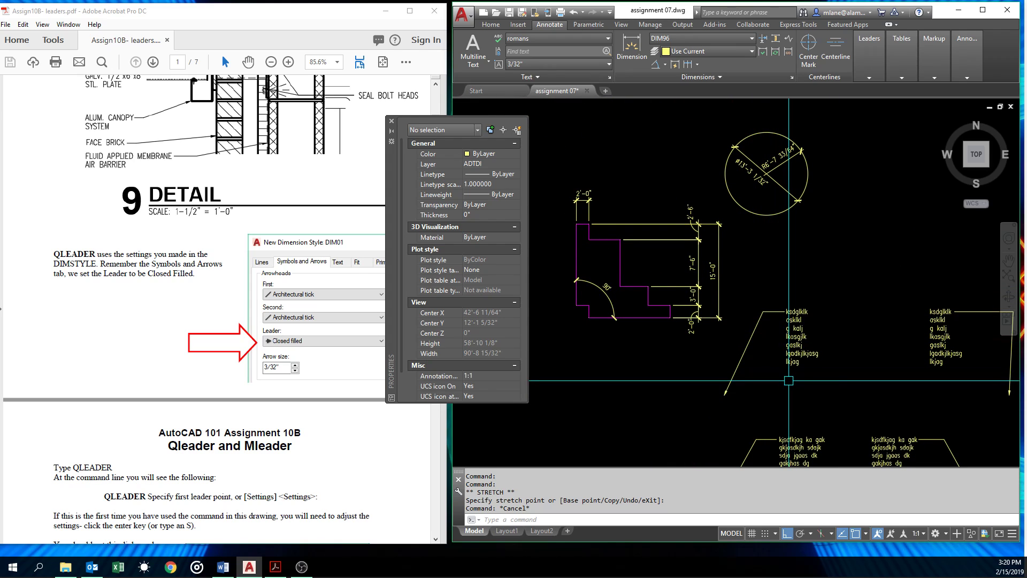
type("m")
key("Return")
left_click(811, 387)
left_click(760, 283)
key("Return")
left_click(874, 260)
key("F9")
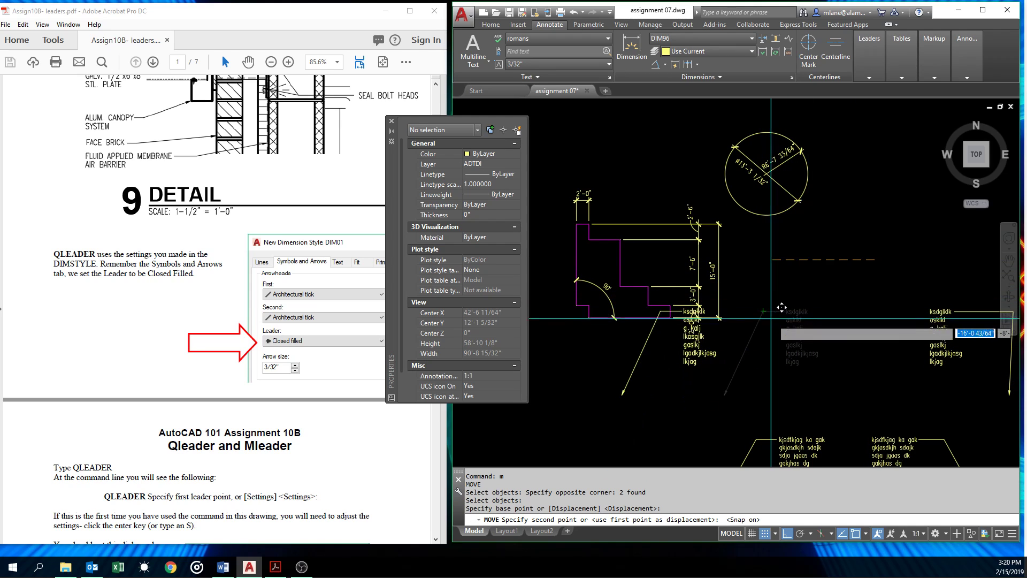
left_click(771, 311)
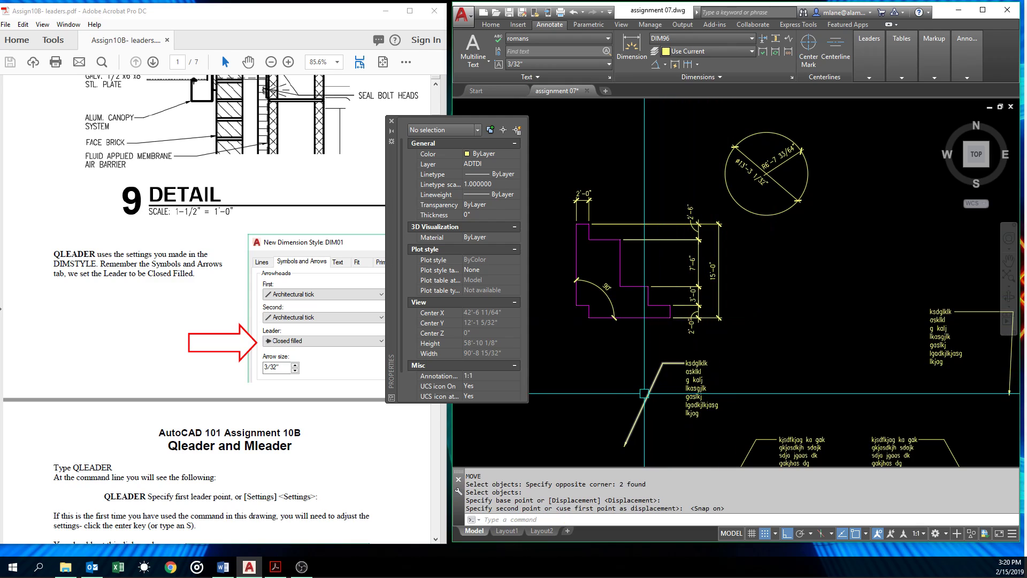
Step: Stretch the arrow end of the moved leader up so it points inside the stepped profile
left_click(625, 446)
left_click(625, 446)
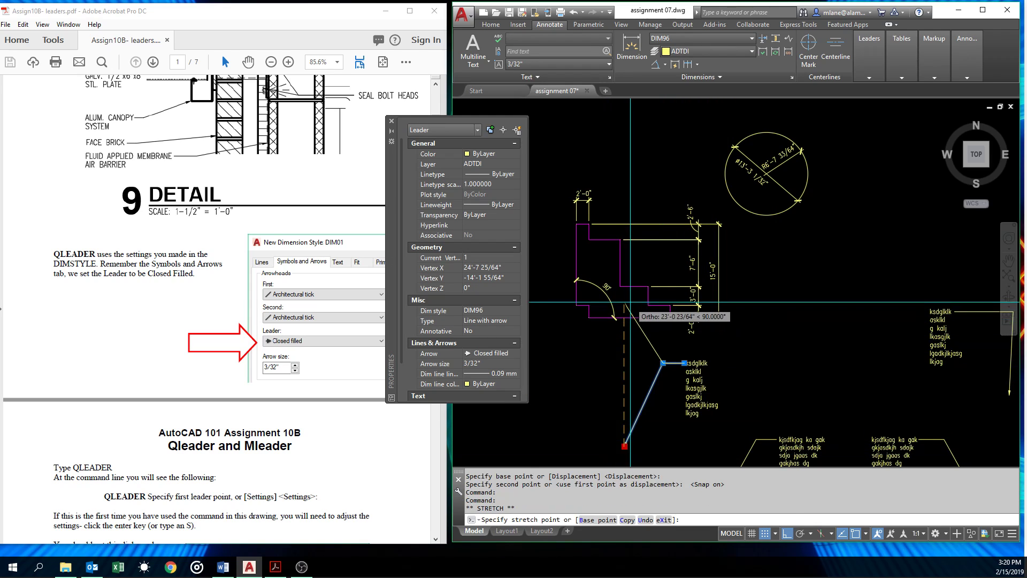
scroll(644, 350, "up", 5)
scroll(665, 366, "down", 3)
left_click(675, 355)
left_click(629, 355)
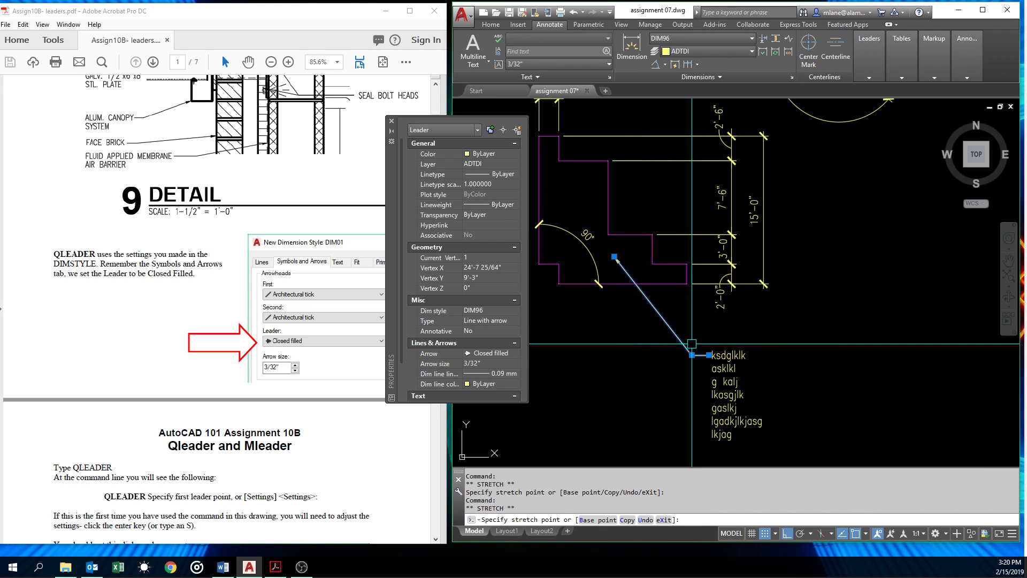
left_click(692, 354)
key("Escape")
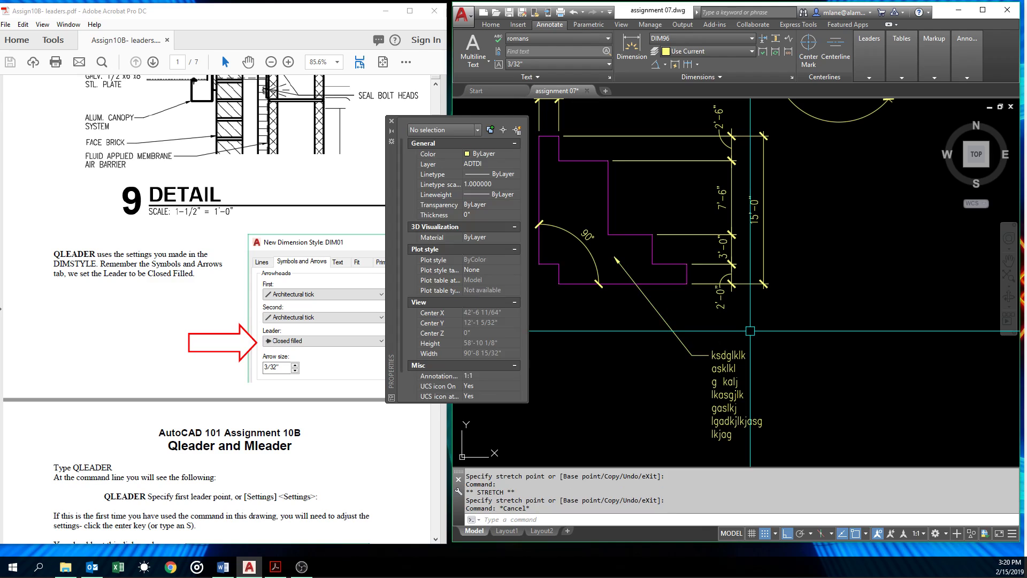
Step: Copy the note below the profile straight up to a spot above the profile, beside the dimensioned circle
type("co")
key("Return")
left_click(734, 353)
key("Return")
left_click(882, 364)
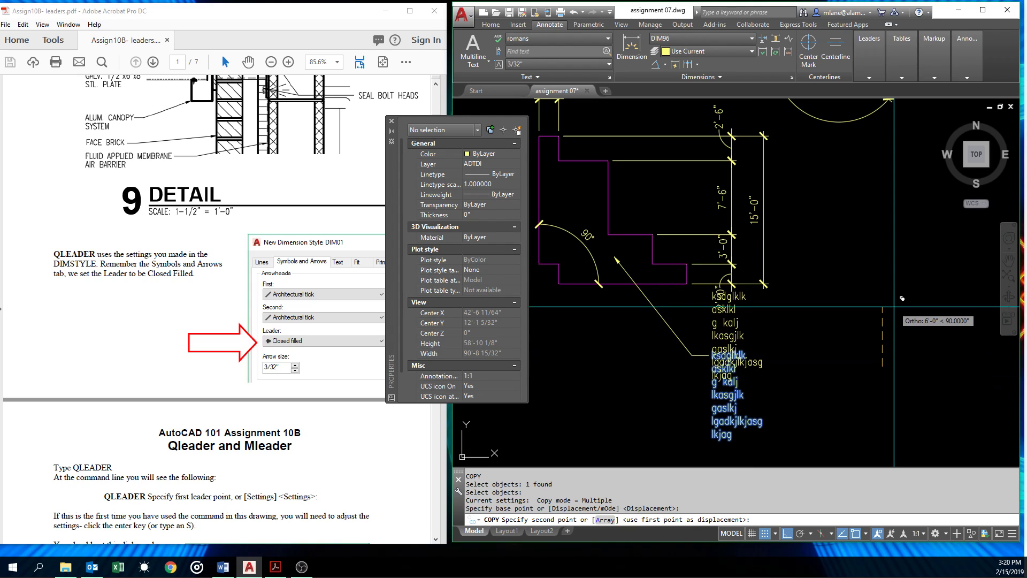
middle_click_drag(891, 156, 875, 286)
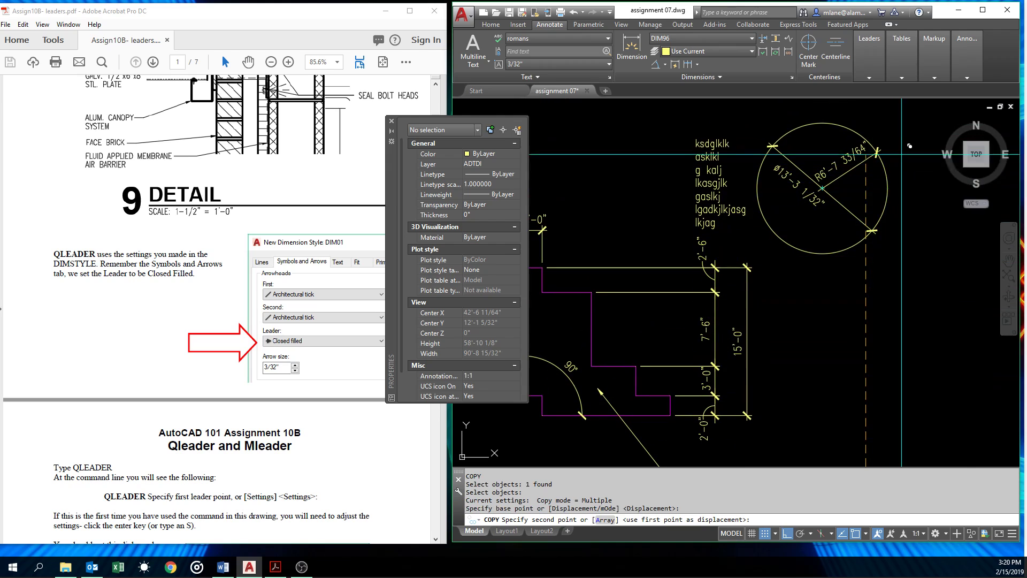
left_click(920, 132)
key("Return")
middle_click_drag(702, 431, 735, 391)
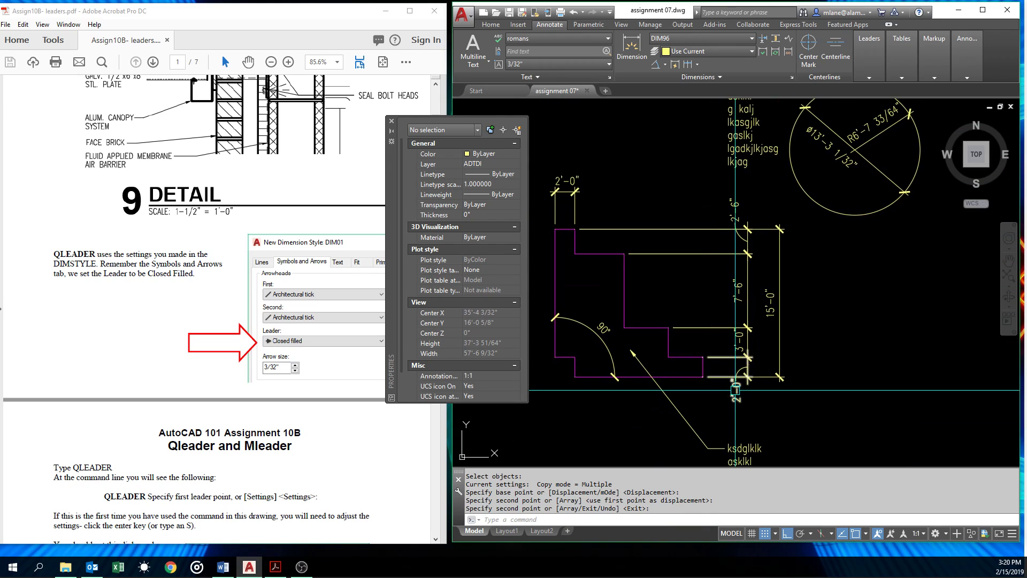
scroll(734, 391, "down", 2)
type("c")
key("Return")
key("Escape")
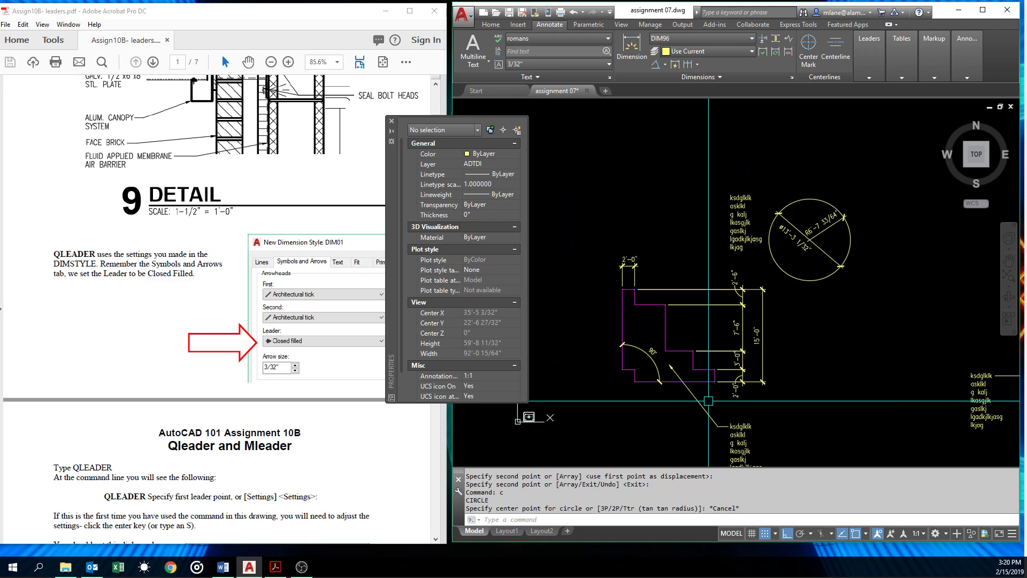
Step: Copy the leader below the profile straight up so its landing meets the copied upper note
key("Return")
left_click(709, 400)
left_click(691, 404)
key("Return")
left_click(883, 400)
left_click(883, 173)
key("Return")
Step: Stretch the arrow end of the upper leader down to the profile's upper step
left_click(706, 181)
left_click(669, 135)
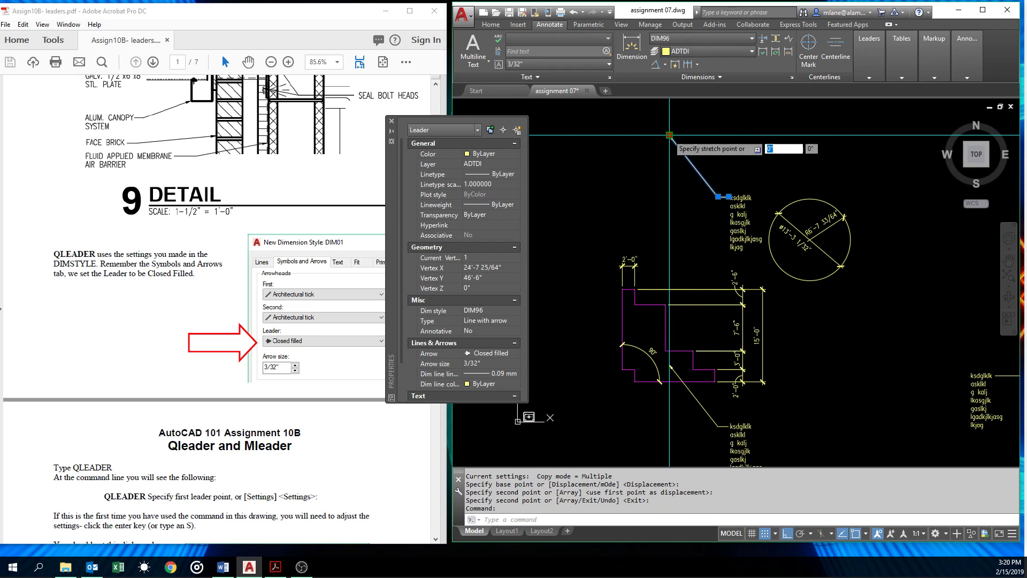
scroll(653, 308, "up", 2)
left_click(649, 304)
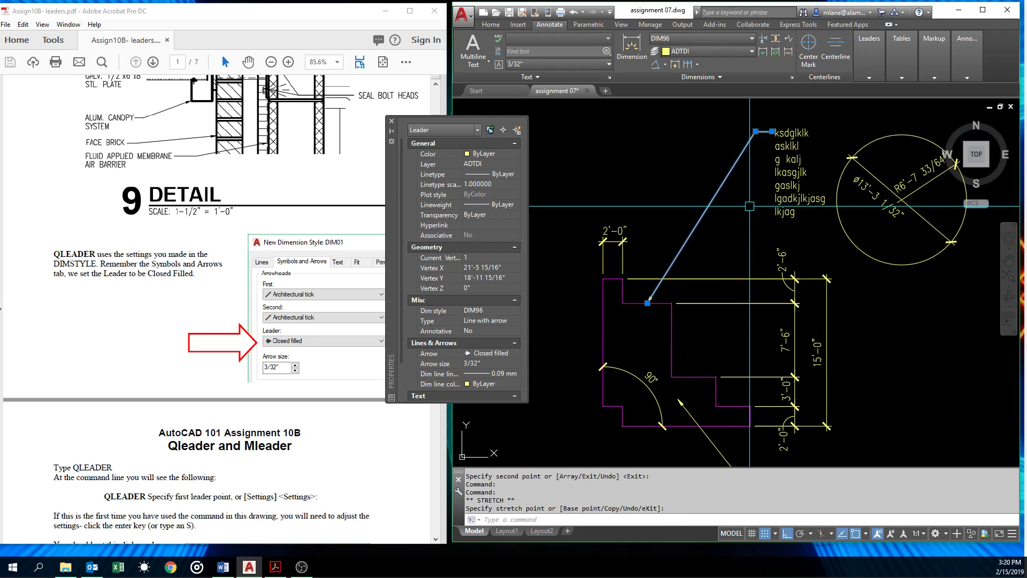
key("Escape")
scroll(750, 206, "down", 2)
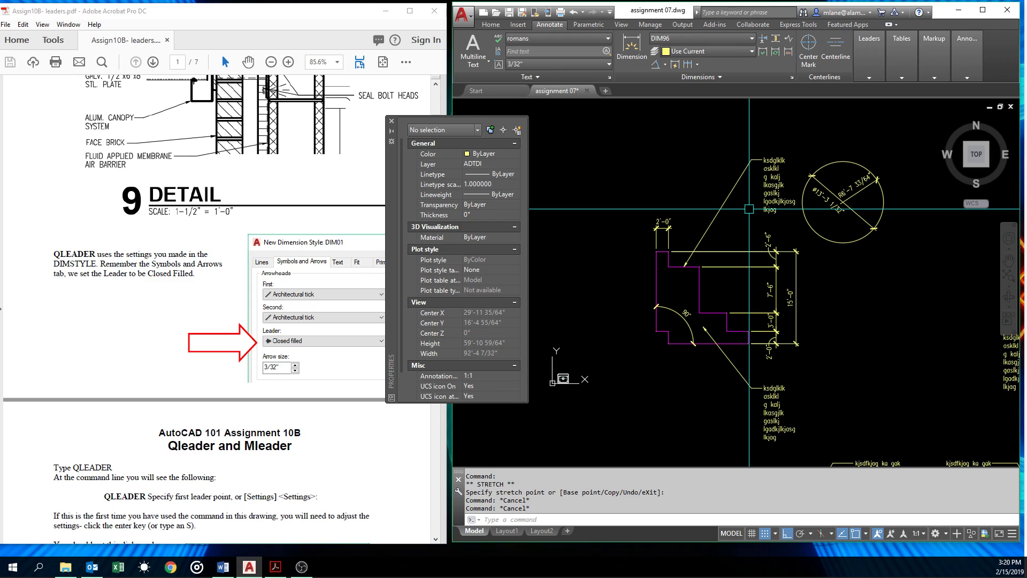
Step: Copy both the upper and lower notes about 23' horizontally to the left side of the profile
key("Return")
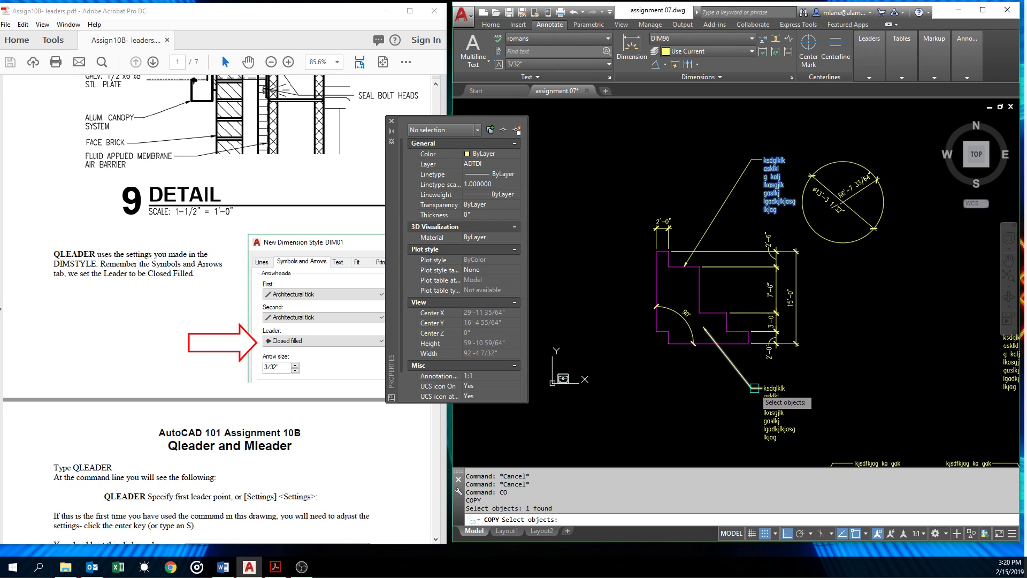
key("Return")
left_click(891, 382)
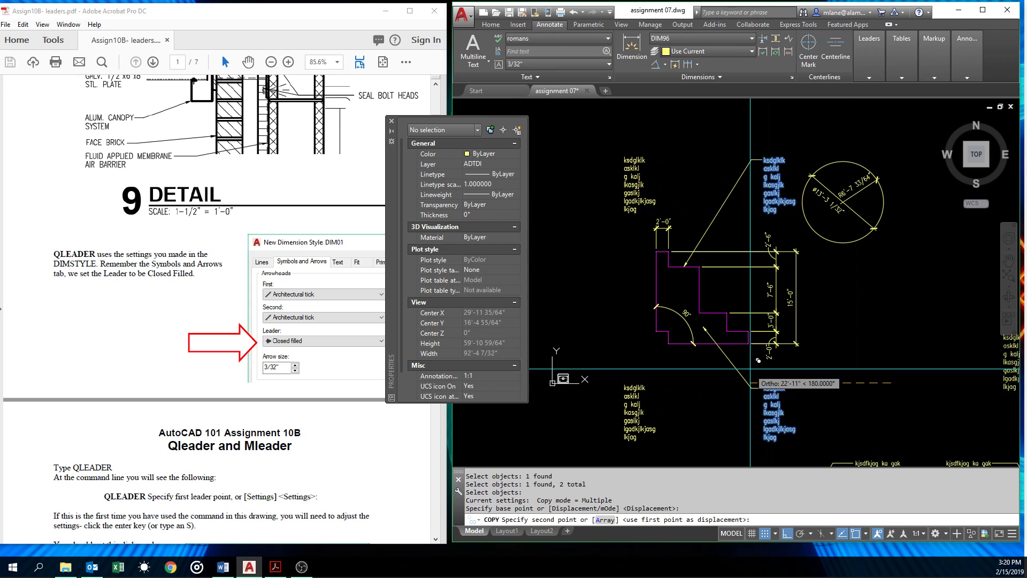
left_click(750, 368)
key("Escape")
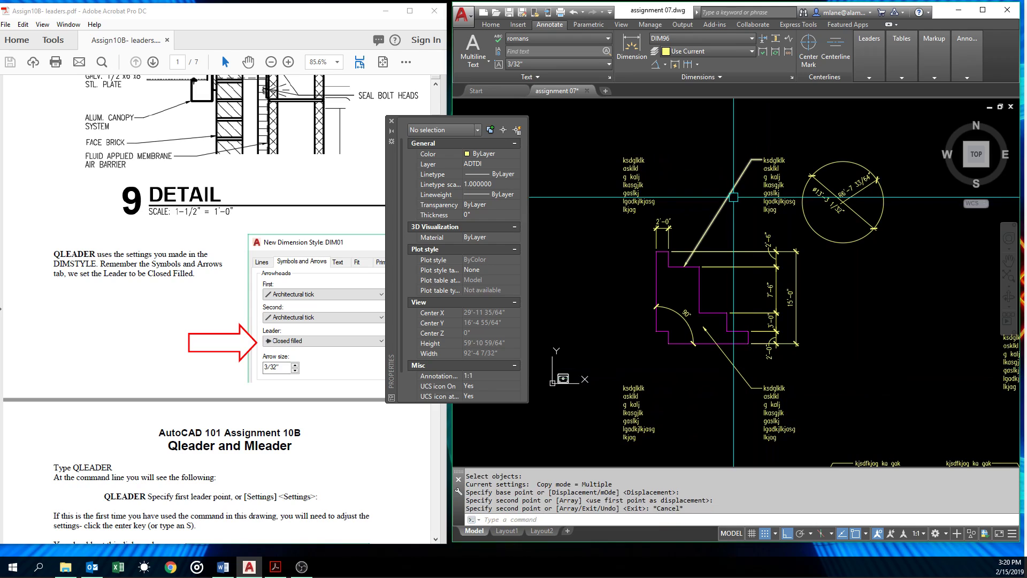
Step: Mirror the upper leader about a vertical line, keeping the original
key("Return")
left_click(725, 202)
key("Return")
left_click(715, 195)
left_click(716, 158)
key("Return")
Step: Move the mirrored leader left so its landing meets the upper left note
key("Return")
left_click(685, 173)
key("Return")
left_click(701, 150)
left_click(680, 148)
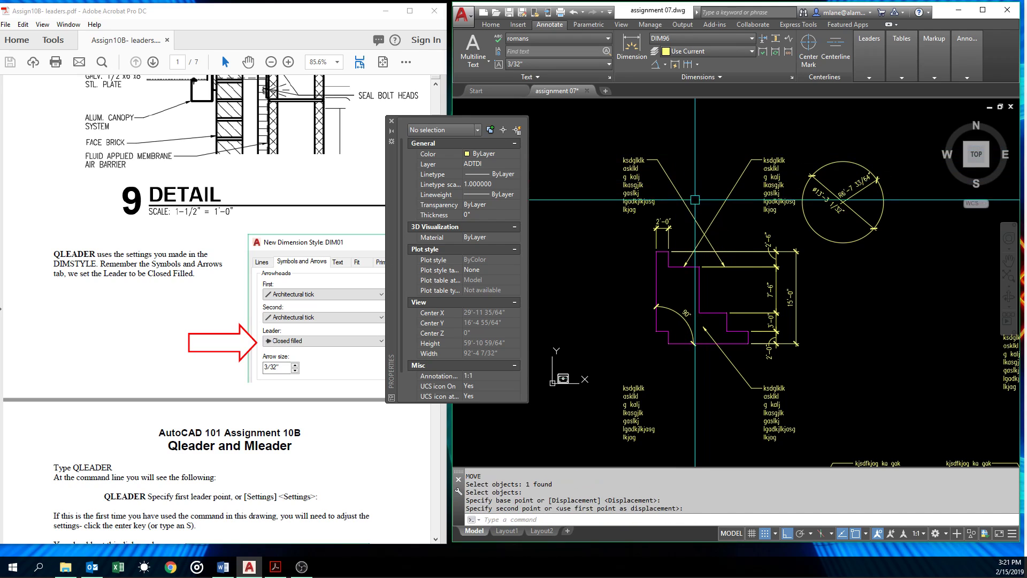
Step: Stretch the arrow end of the upper left leader to the profile's top edge
left_click(690, 211)
left_click(725, 267)
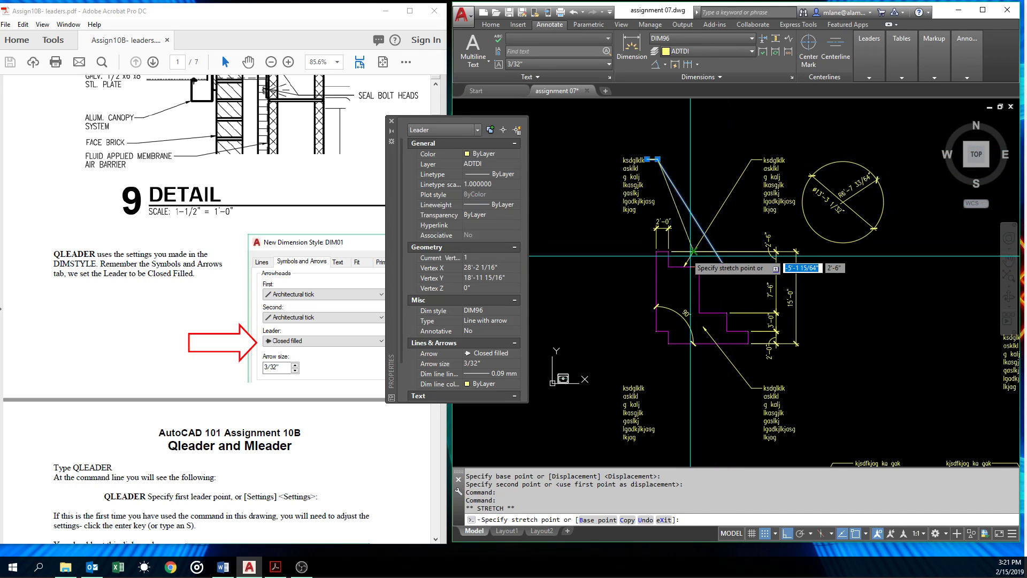
left_click(663, 251)
key("Escape")
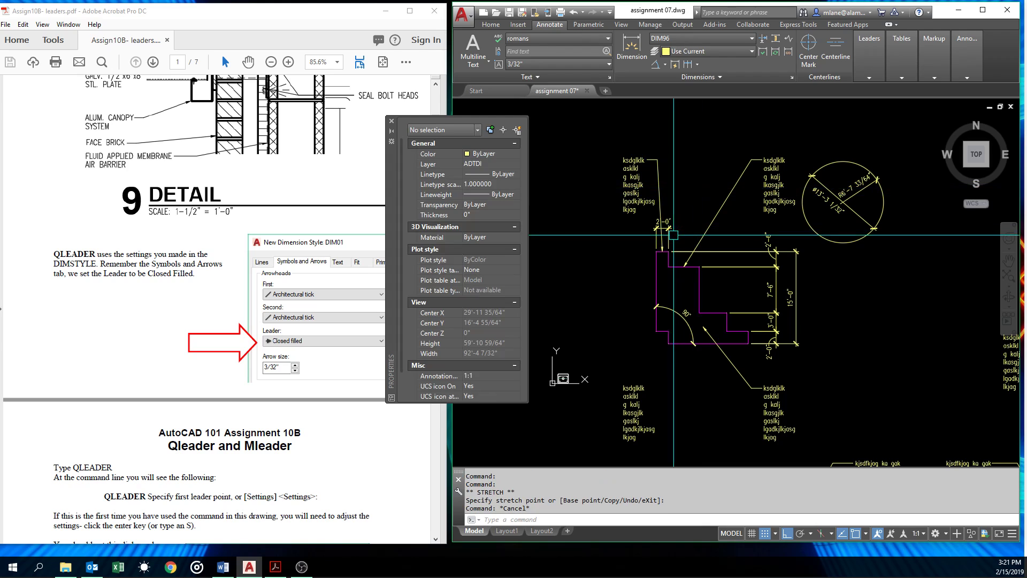
scroll(703, 273, "up", 5)
scroll(699, 269, "down", 6)
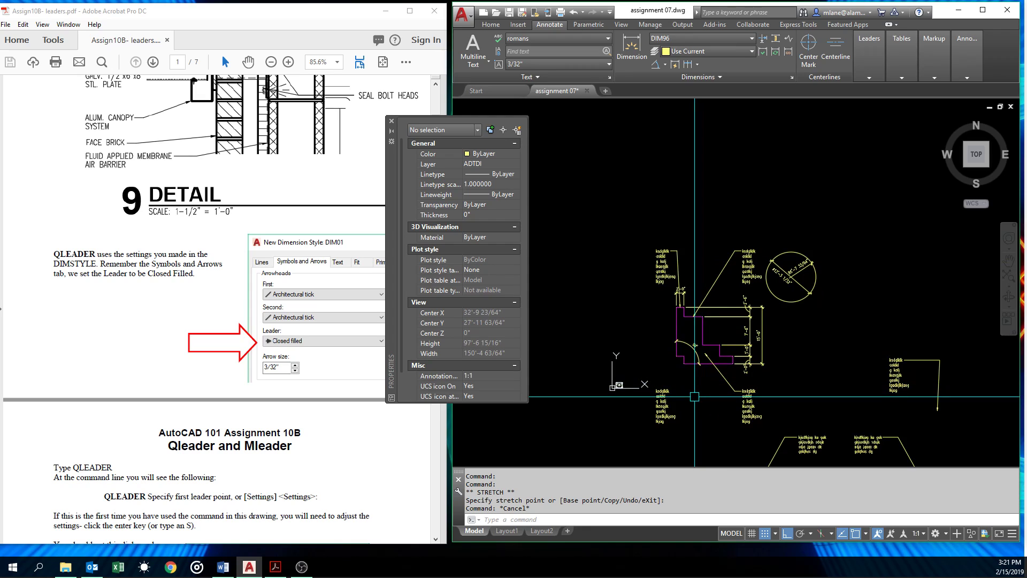
Step: Copy the upper left leader straight down so its landing meets the lower left note
left_click(680, 261)
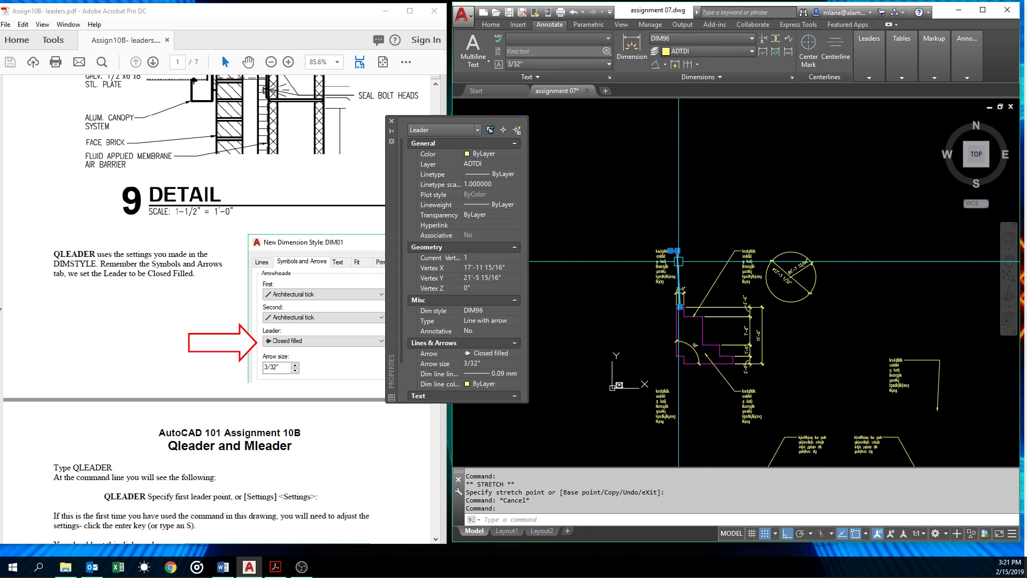
type("co")
key("Return")
left_click(619, 206)
left_click(621, 347)
key("Return")
Step: Stretch the arrow end of the lower left leader up to the profile's lower left corner
left_click(684, 448)
left_click(683, 448)
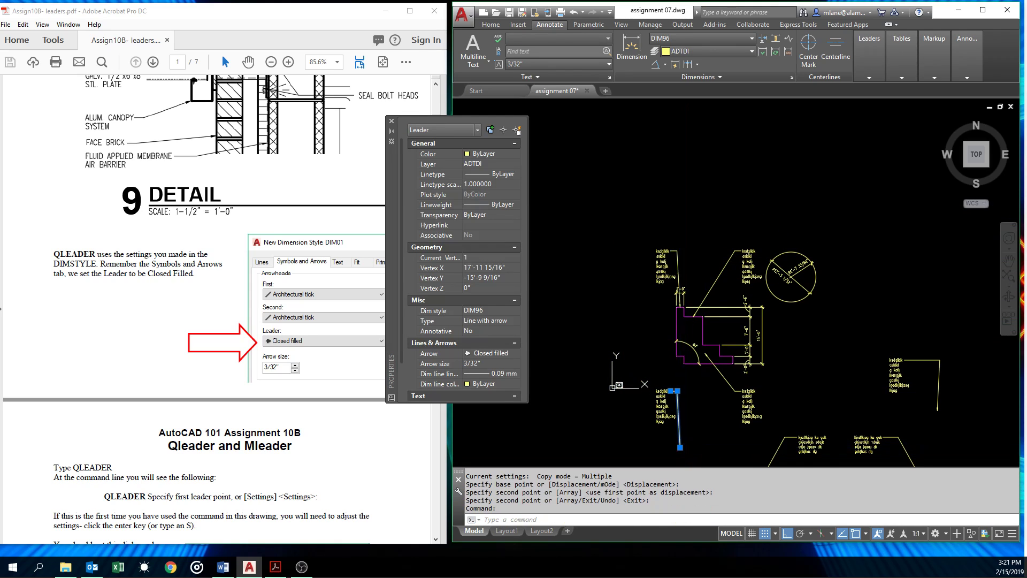
scroll(697, 346, "up", 2)
scroll(681, 390, "down", 4)
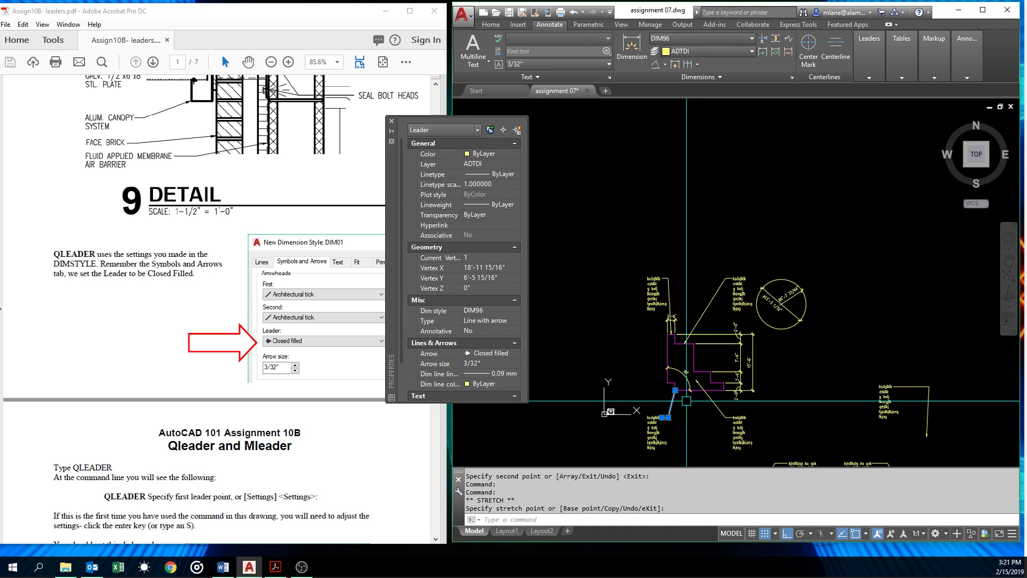
key("Escape")
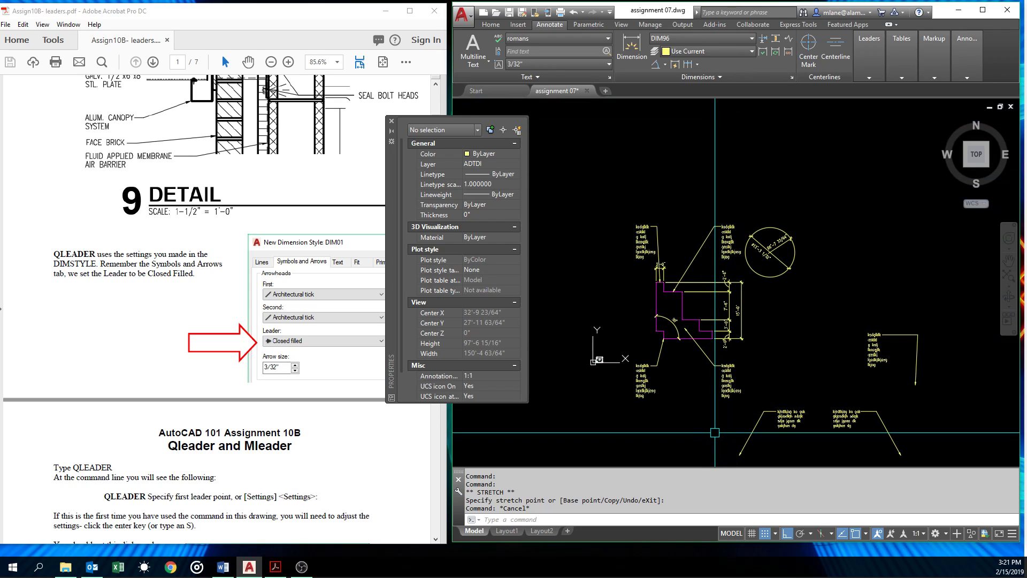
Step: Draw a vertical guide line about 66'-6" long along the left edge of the two right-hand notes
type("L")
key("Return")
left_click(723, 396)
left_click(745, 149)
key("Return")
Step: Assign the vertical guide line to the ZNP1 layer
left_click(722, 185)
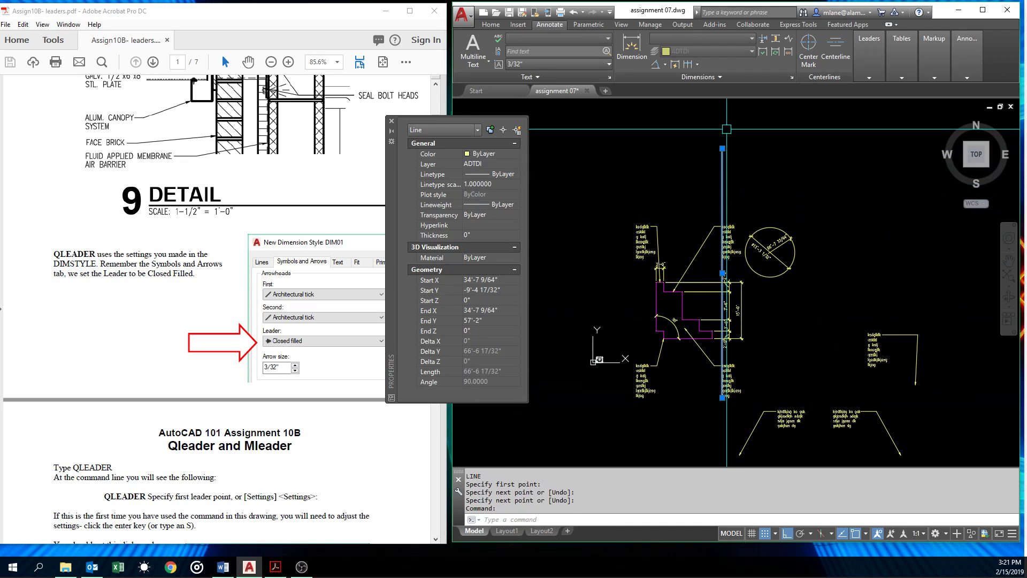
left_click(492, 25)
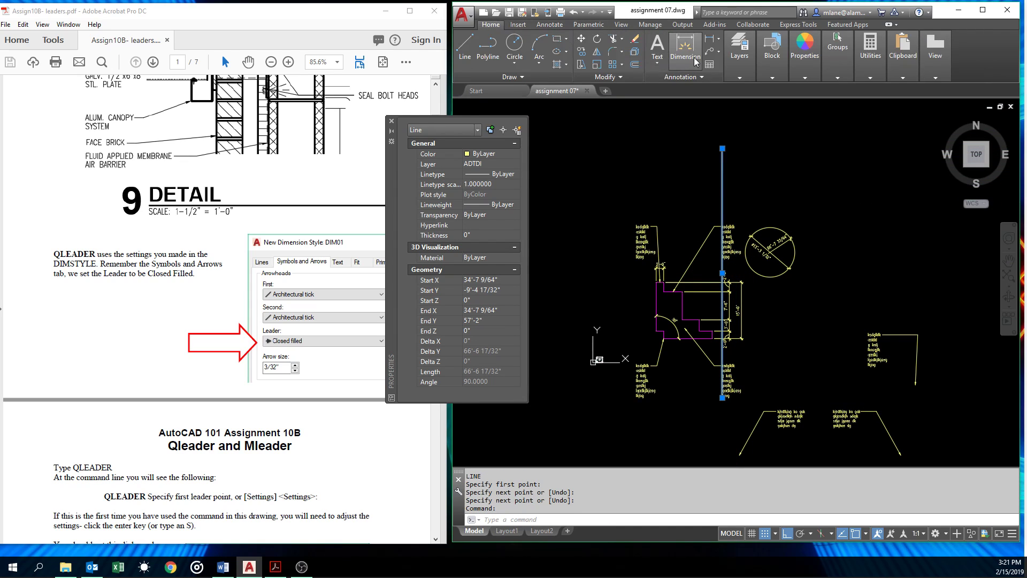
left_click(741, 78)
left_click(826, 90)
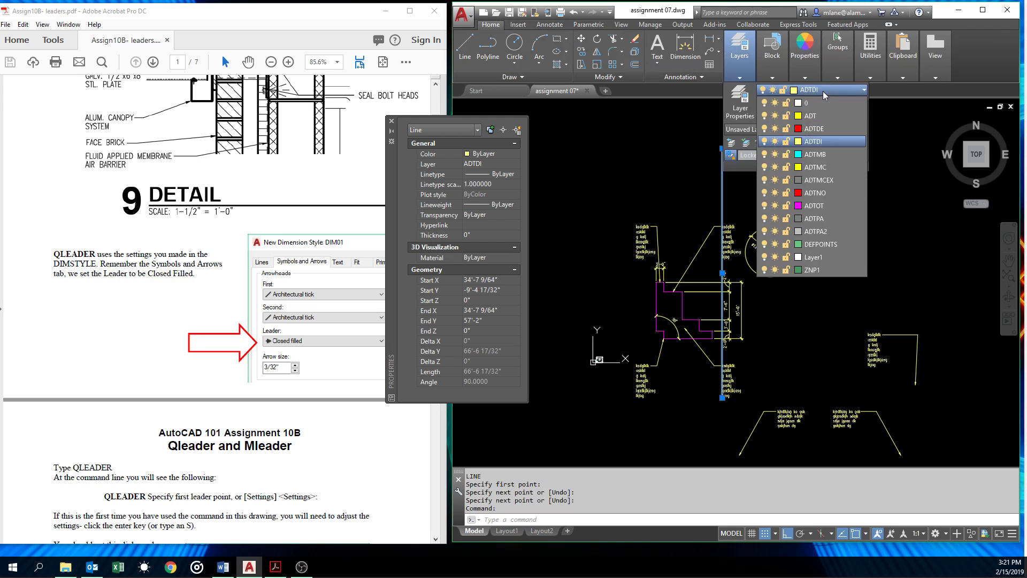
left_click(805, 269)
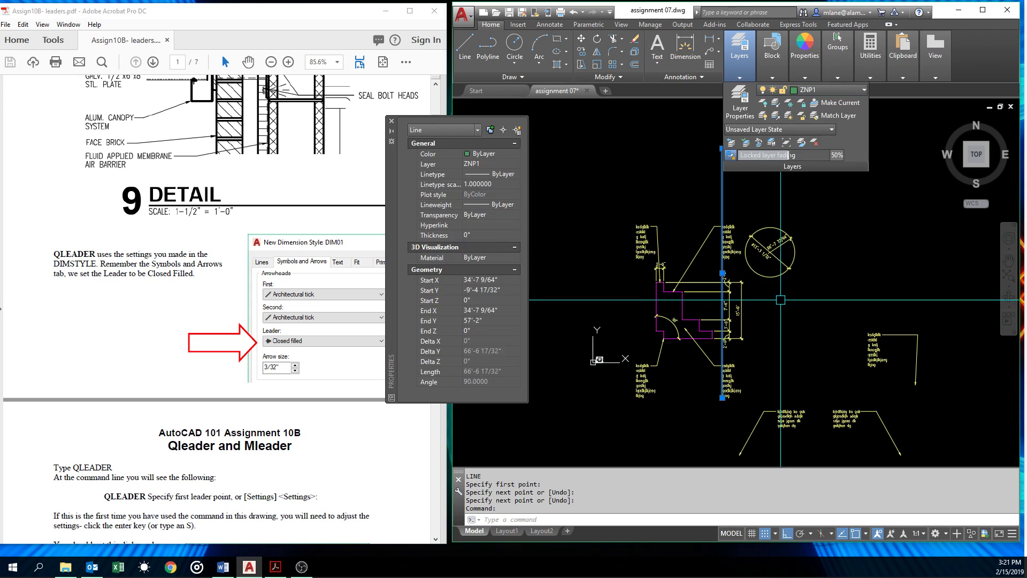
key("Escape")
Step: Add a QLEADER above the profile with ortho off, 4" text width and the note "ghaa jkkjgaskjasdkl kasdjgkl jaklja gslkja"
scroll(750, 262, "up", 5)
scroll(720, 203, "down", 2)
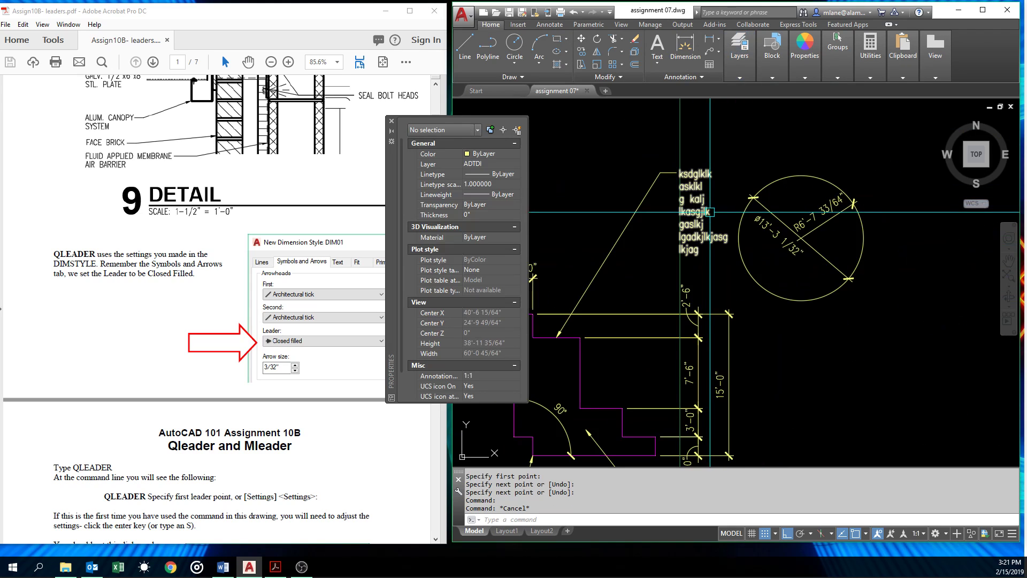
middle_click_drag(725, 168, 758, 247)
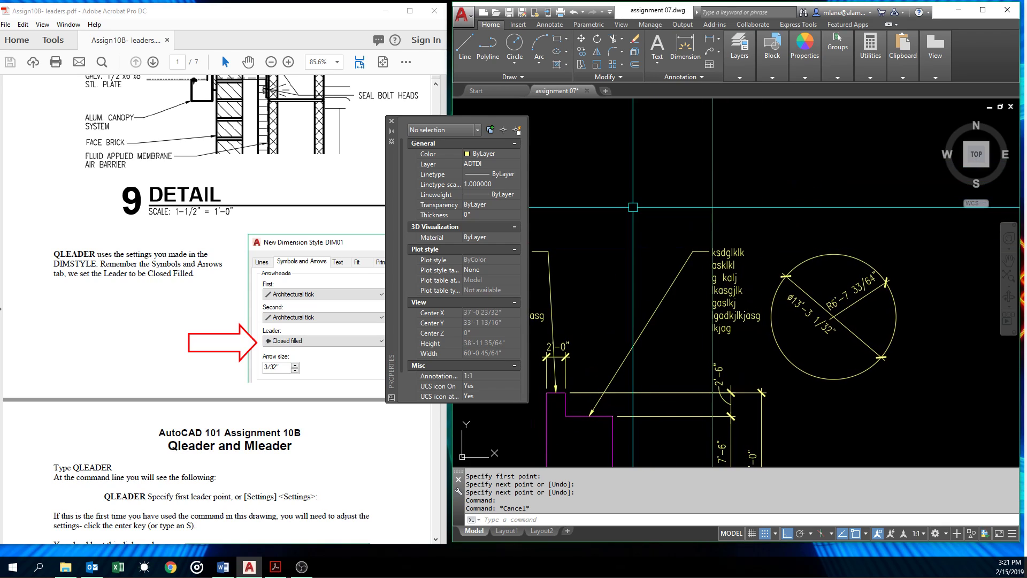
type("qleader")
key("Return")
left_click(594, 261)
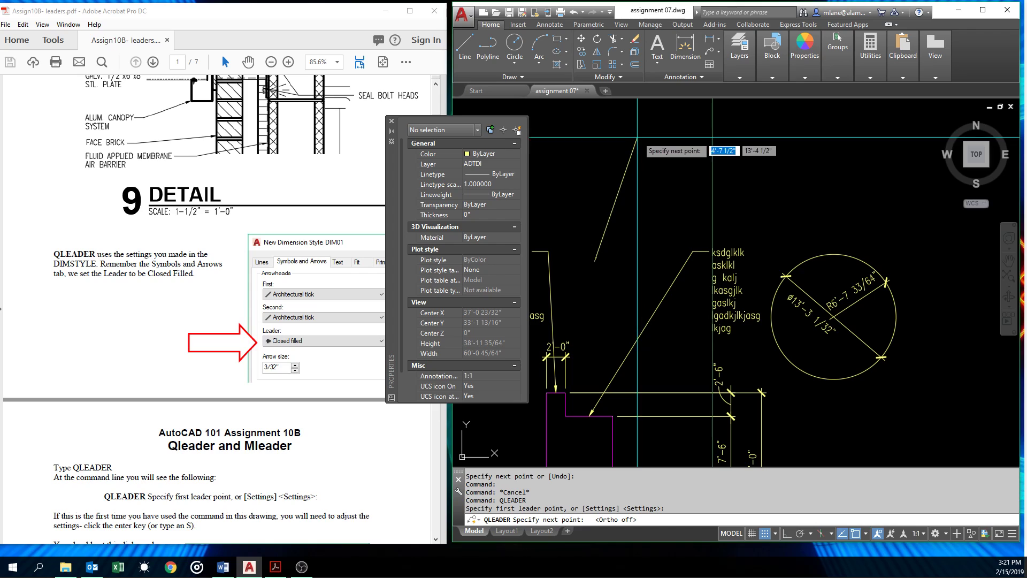
key("F8")
left_click(689, 137)
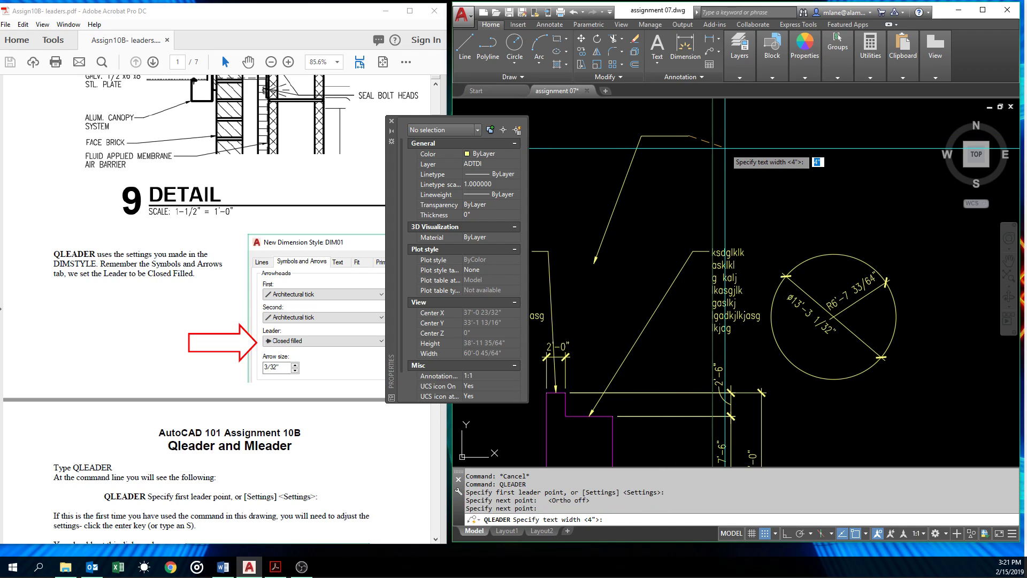
key("Return")
type("ghaa jkkjgaskjasdkl kasdjgkl jaklja gslkja")
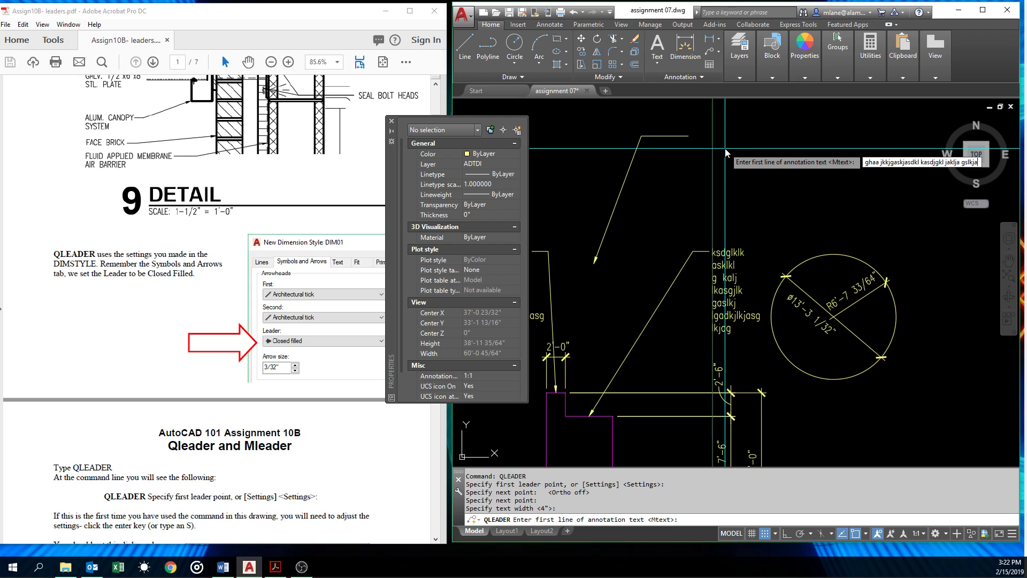
key("Return")
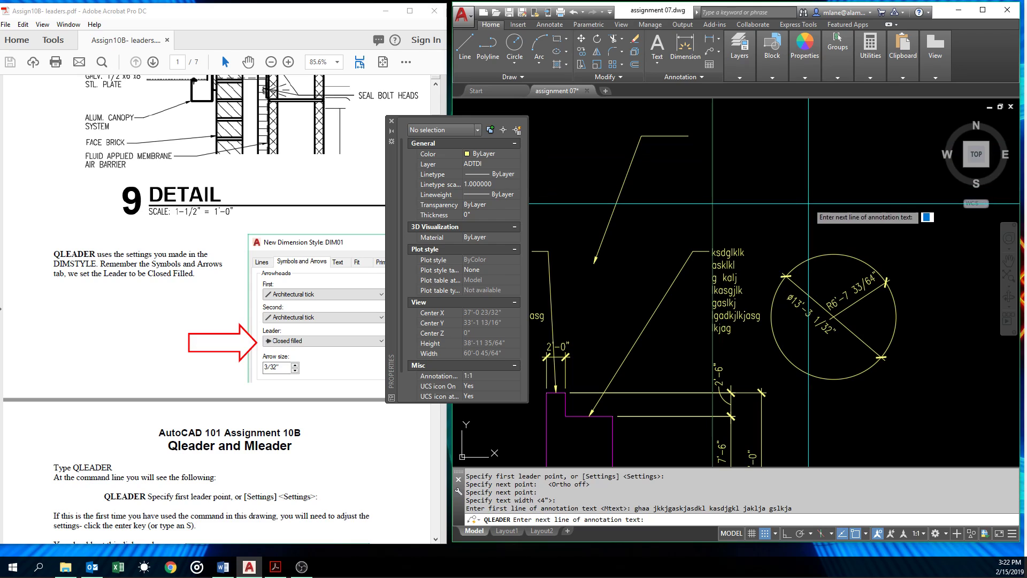
key("Return")
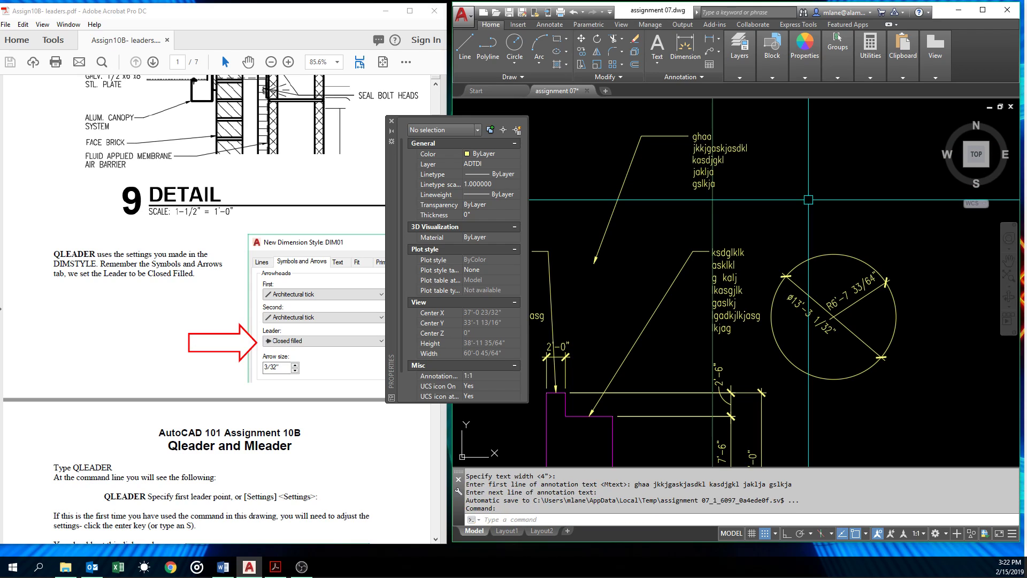
Step: Move the new upper leader and its note from the text's upper left corner perpendicular onto the vertical guide line
key("Escape")
key("Escape")
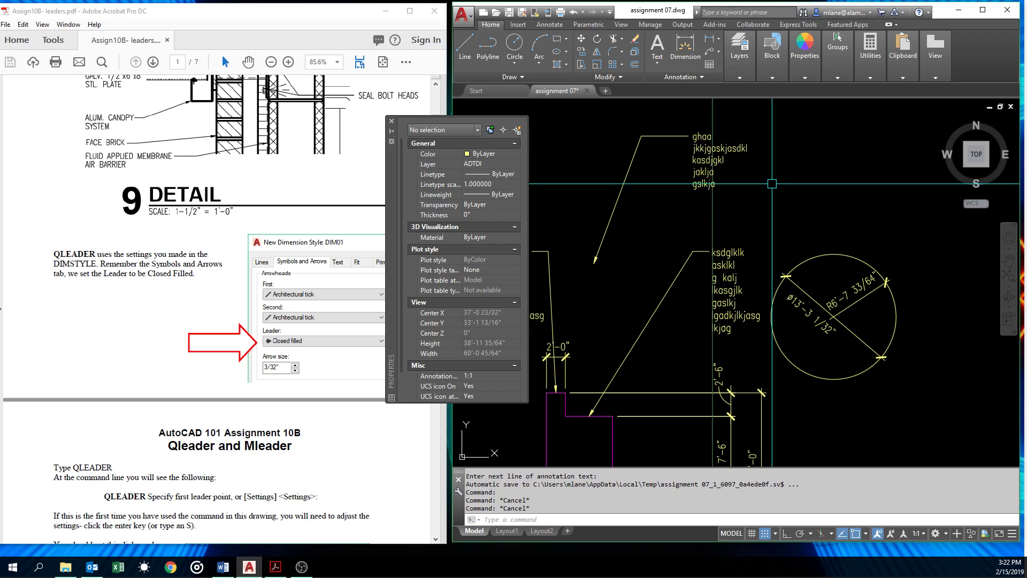
type("m")
key("Return")
left_click(705, 207)
left_click(677, 106)
key("Return")
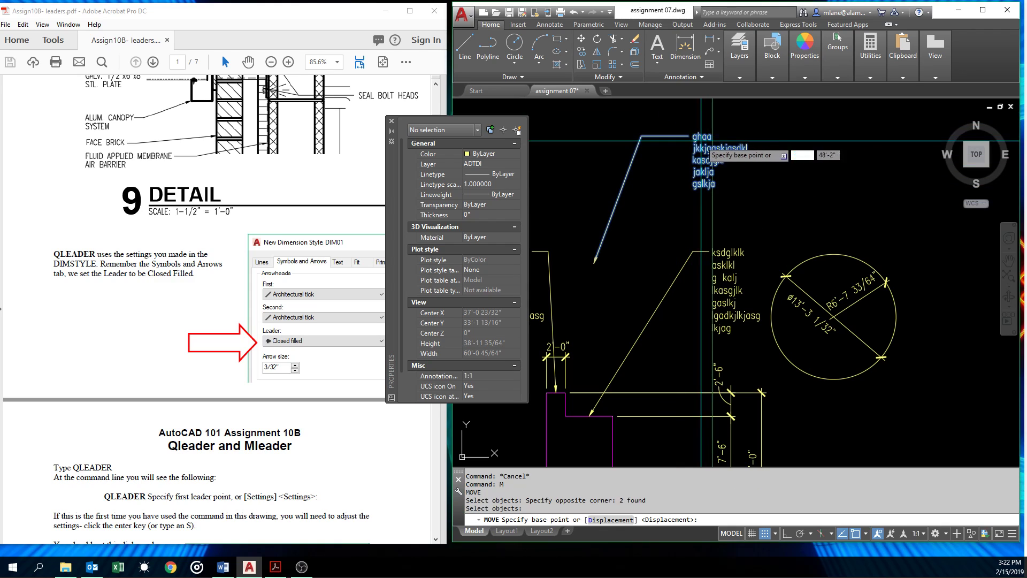
scroll(695, 148, "up", 3)
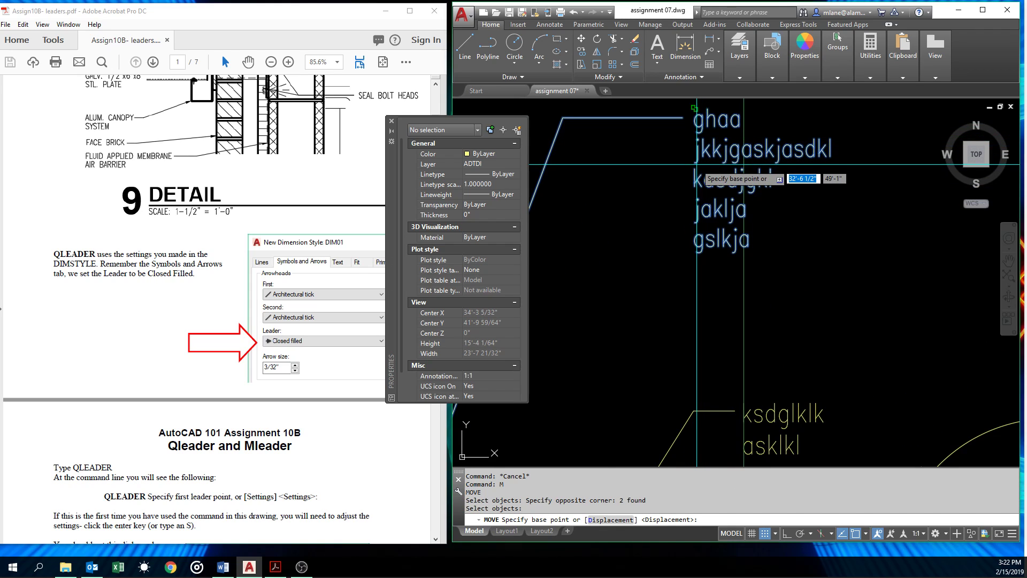
left_click(697, 110)
type("p")
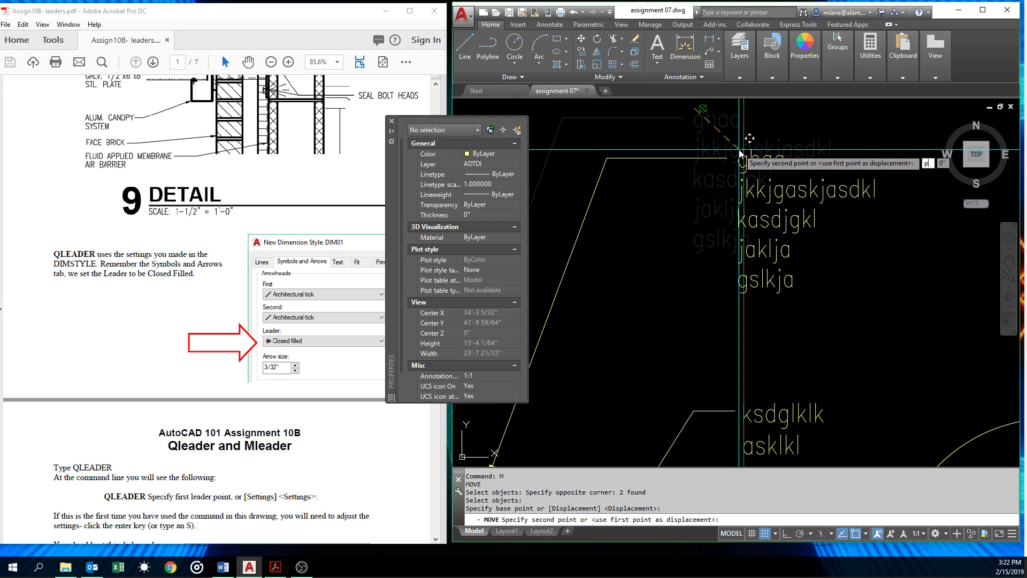
type("er")
key("Return")
left_click(744, 160)
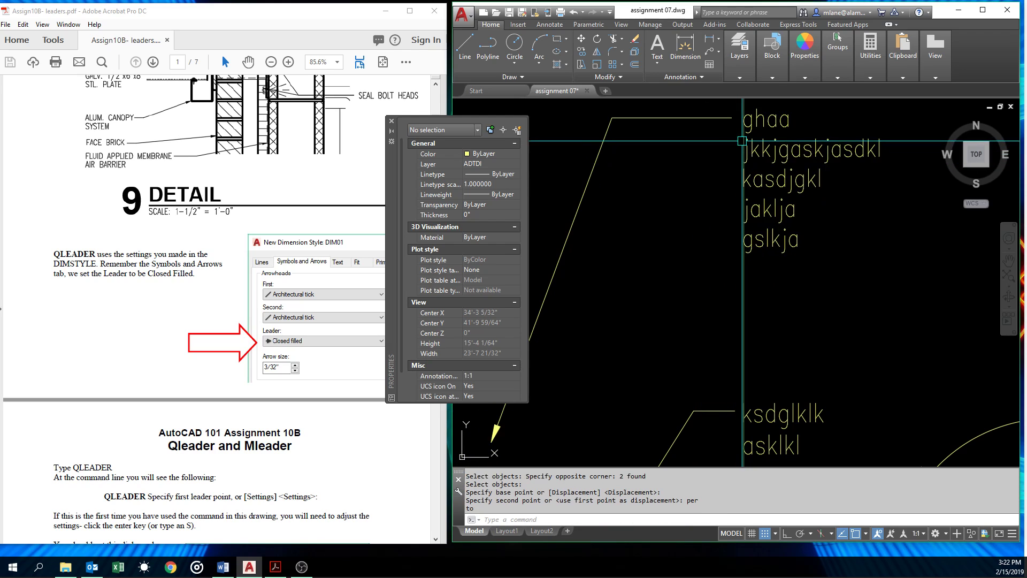
Step: Stretch the upper leader's arrow end to the midpoint of the short vertical edge at the profile's top step
scroll(669, 176, "down", 6)
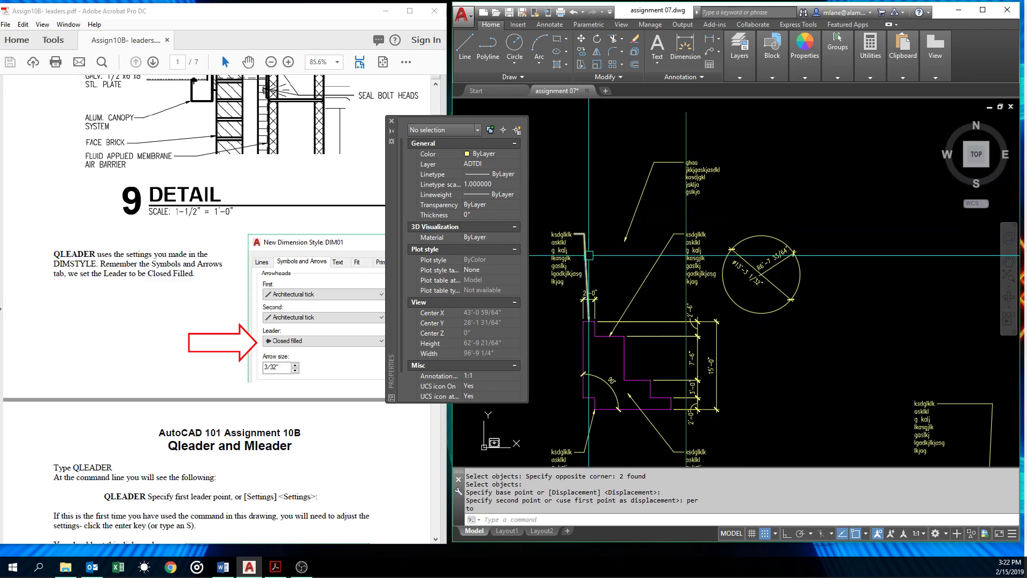
left_click(625, 244)
left_click(595, 328)
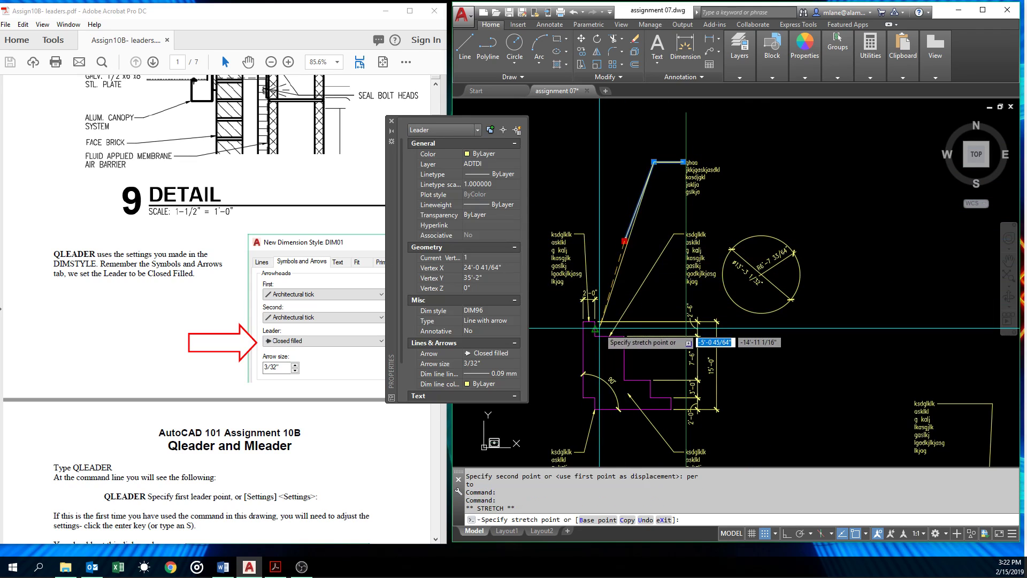
key("Escape")
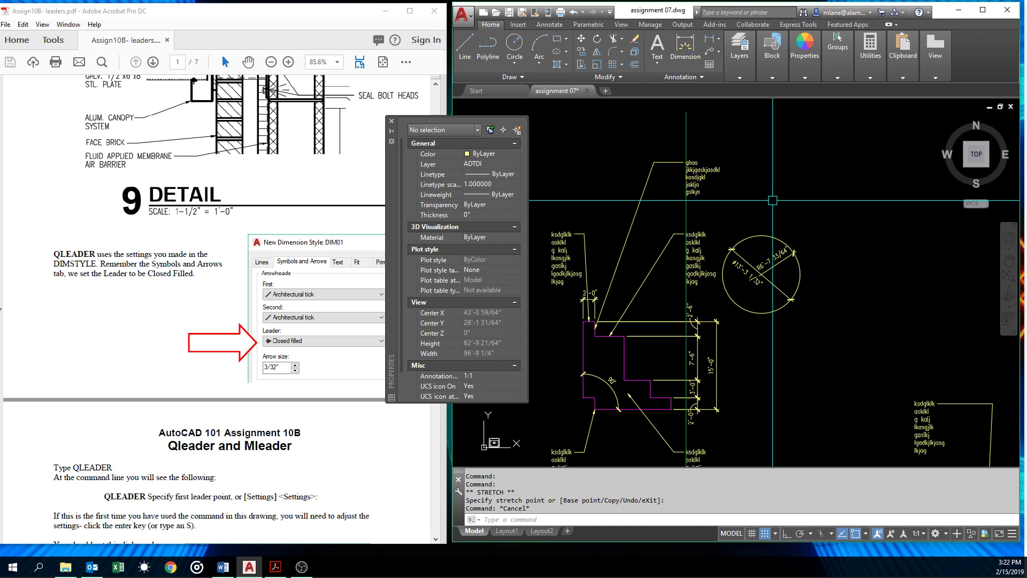
Step: Switch to the assignment PDF in Acrobat and go to the MLEADER section on page 4
scroll(772, 200, "down", 2)
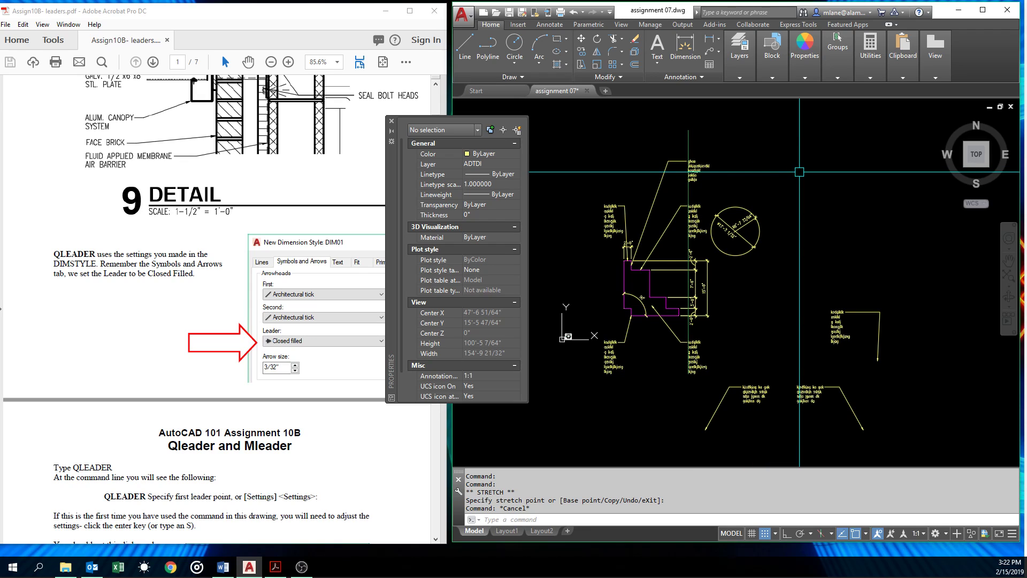
mouse_move(751, 316)
middle_mouse_down()
mouse_move(801, 155)
mouse_move(766, 262)
middle_mouse_up()
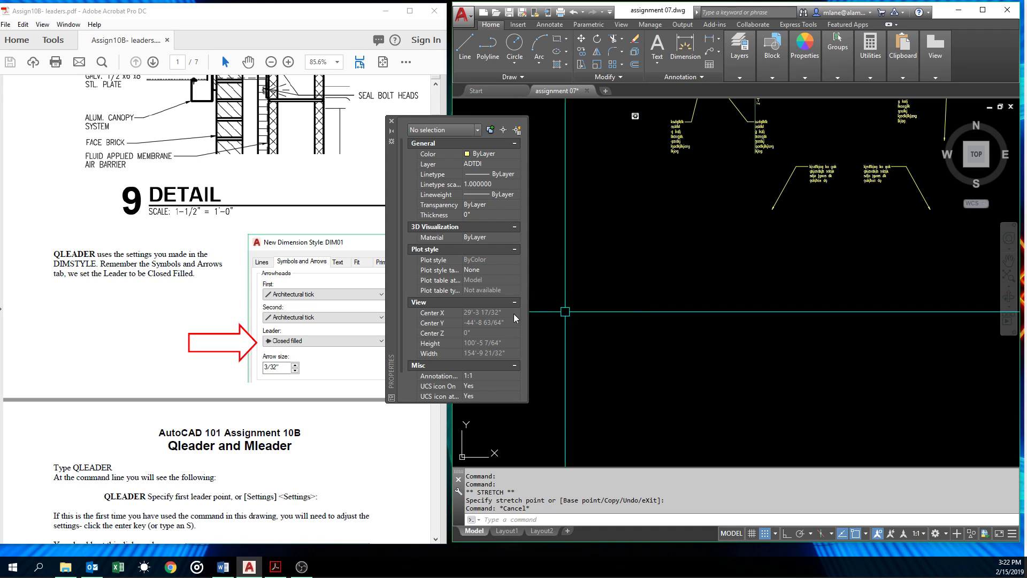
scroll(270, 333, "down", 10)
scroll(269, 332, "down", 10)
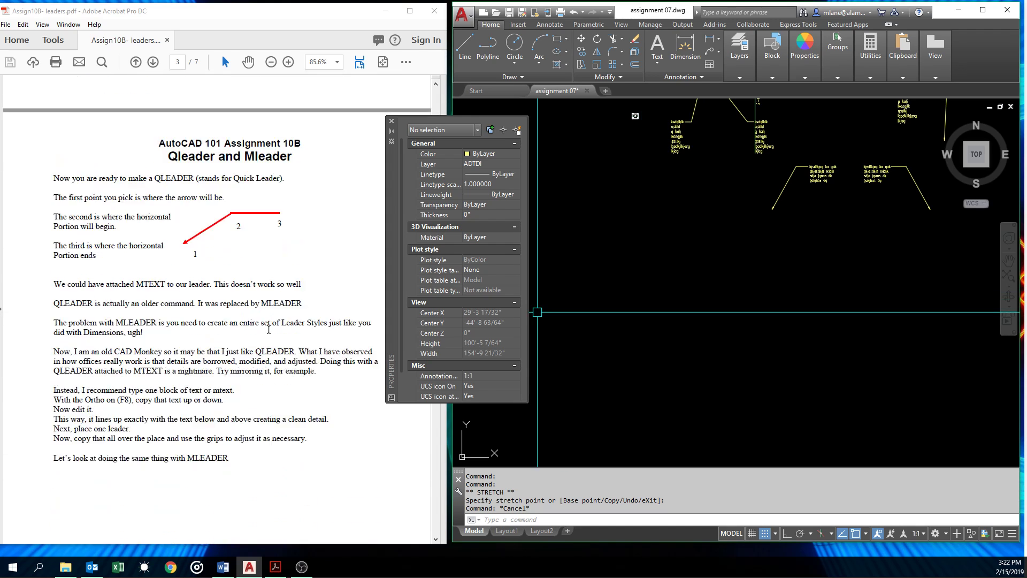
scroll(268, 328, "down", 7)
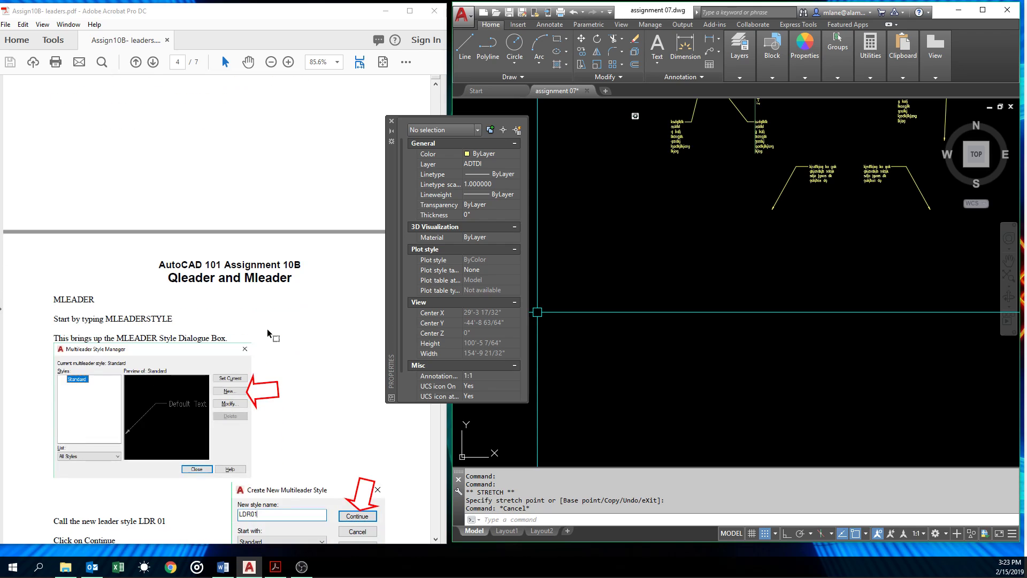
Step: Switch to AutoCAD and use MLEADERSTYLE to create a multileader style named LDR02 based on Standard
left_click(610, 310)
type("mleaderstyle")
key("Return")
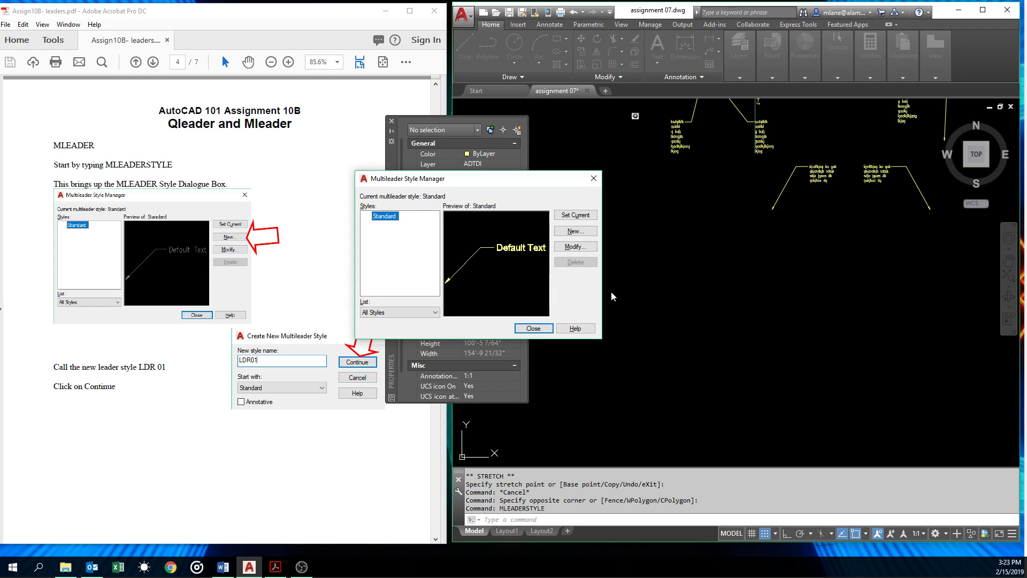
left_click_drag(526, 183, 760, 242)
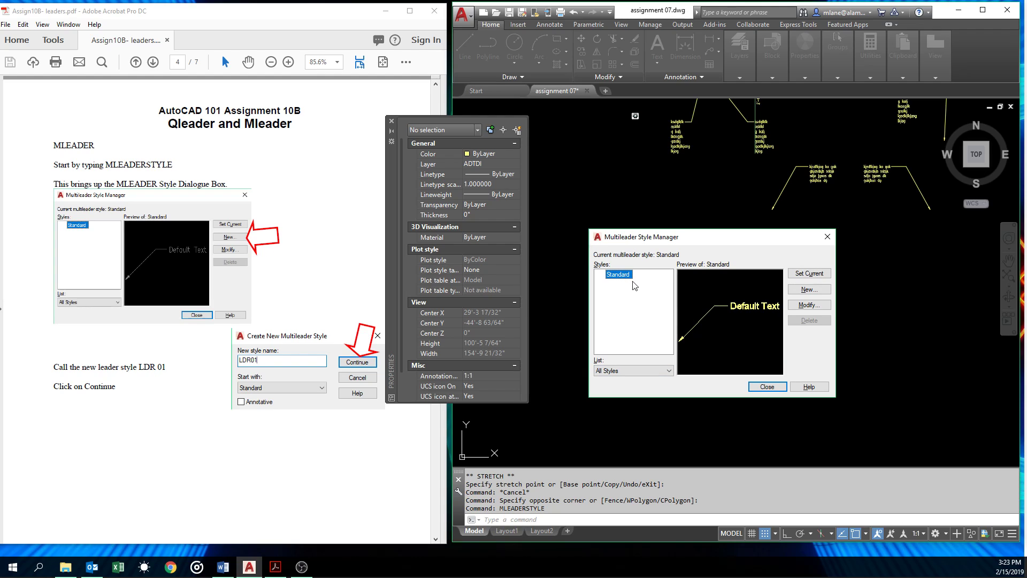
left_click(809, 289)
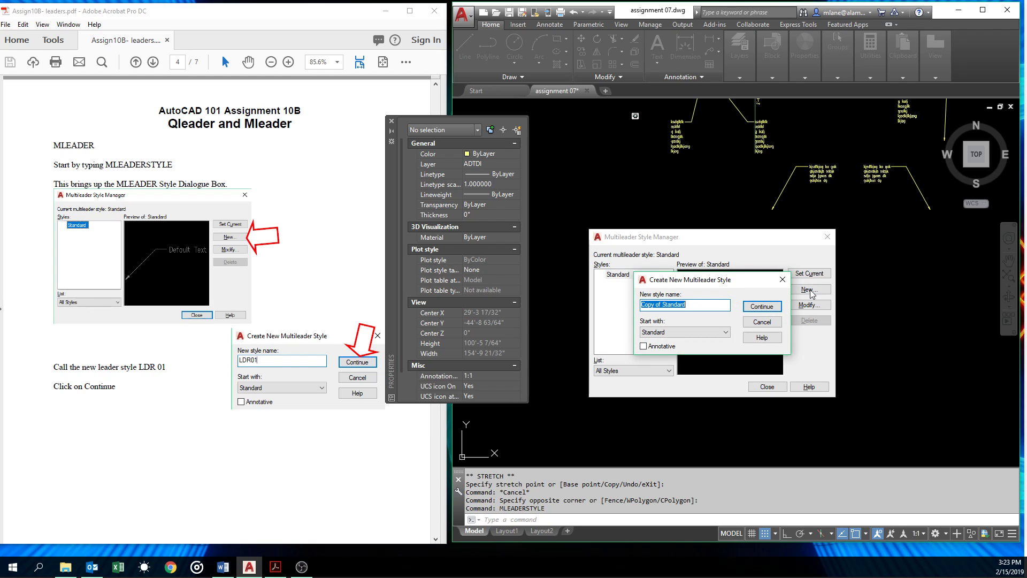
key("BackSpace")
type("ldr0")
left_click(758, 310)
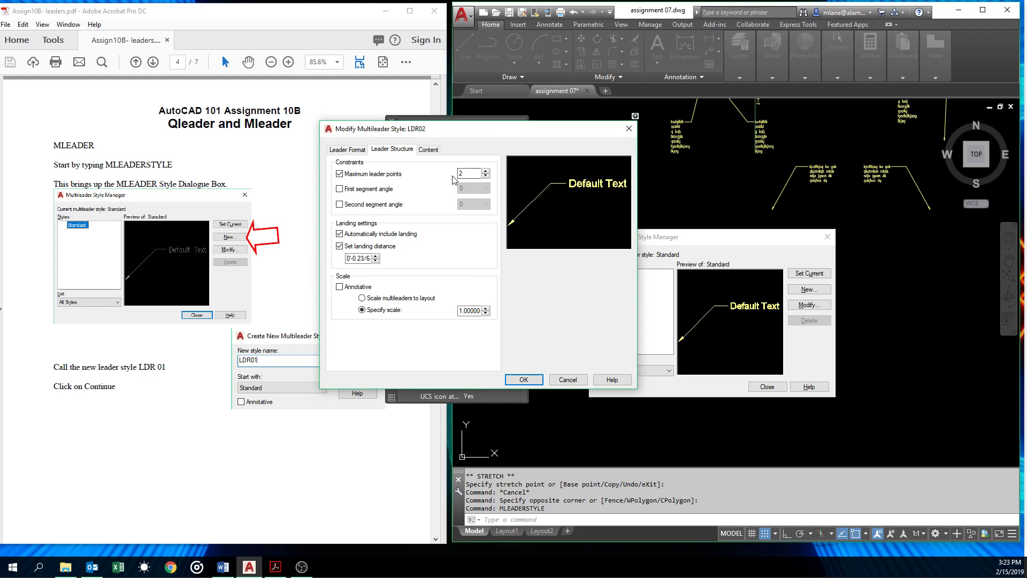
Step: Set the LDR02 leader format to Straight type, ByLayer color and linetype, and 0.09 mm lineweight
left_click(346, 152)
left_click_drag(460, 131, 665, 149)
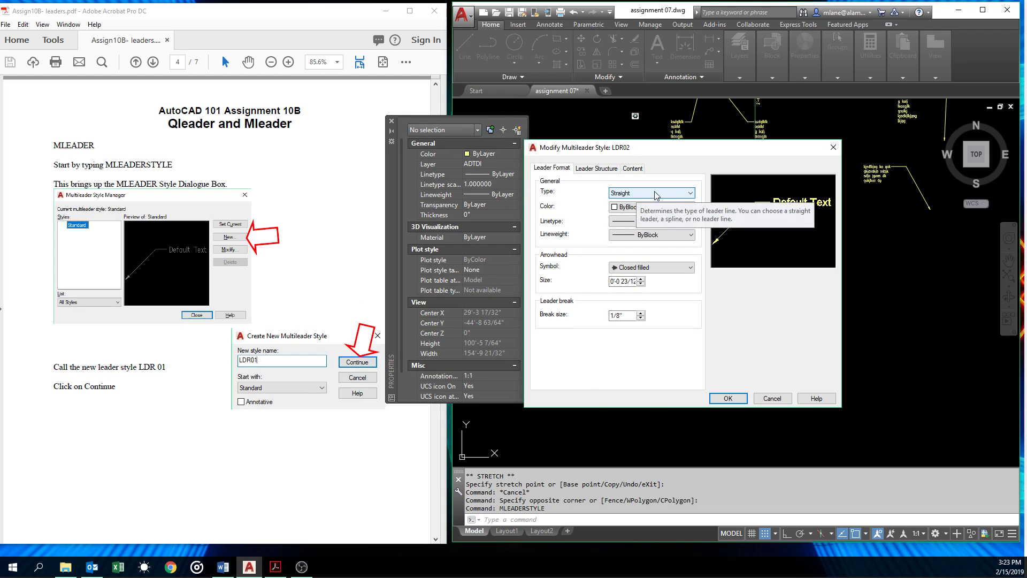
left_click(694, 193)
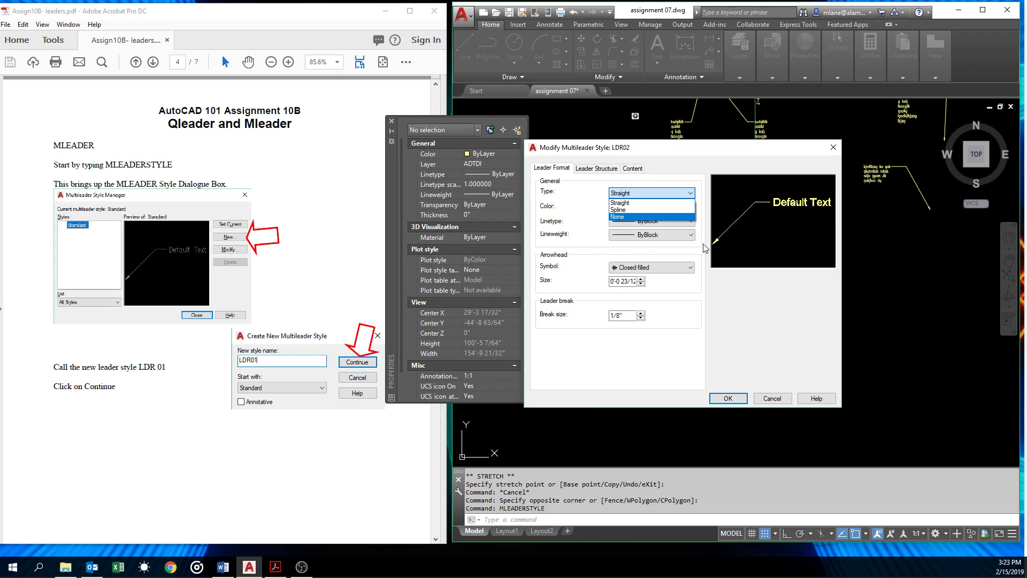
left_click(669, 203)
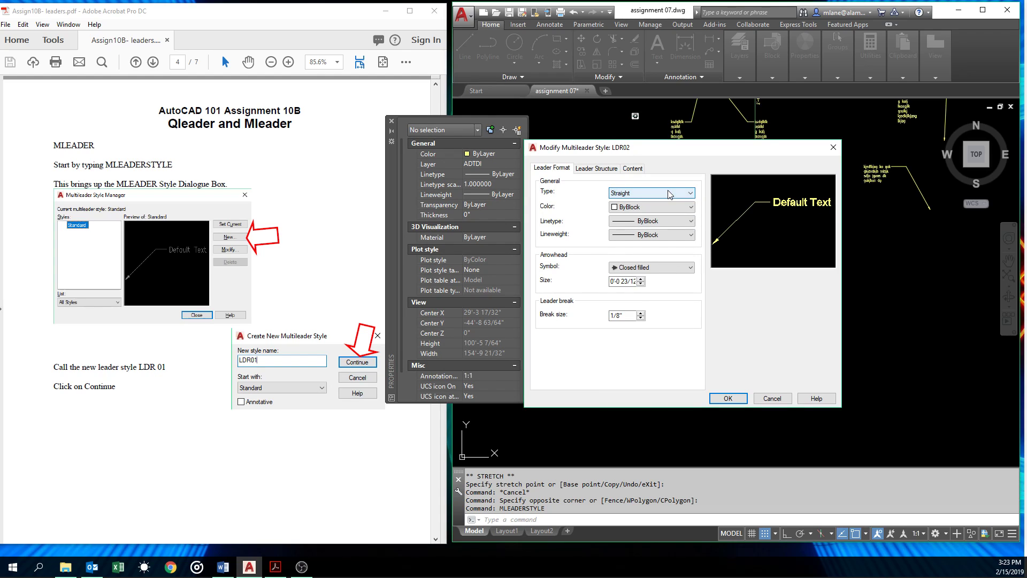
left_click(666, 208)
left_click(664, 219)
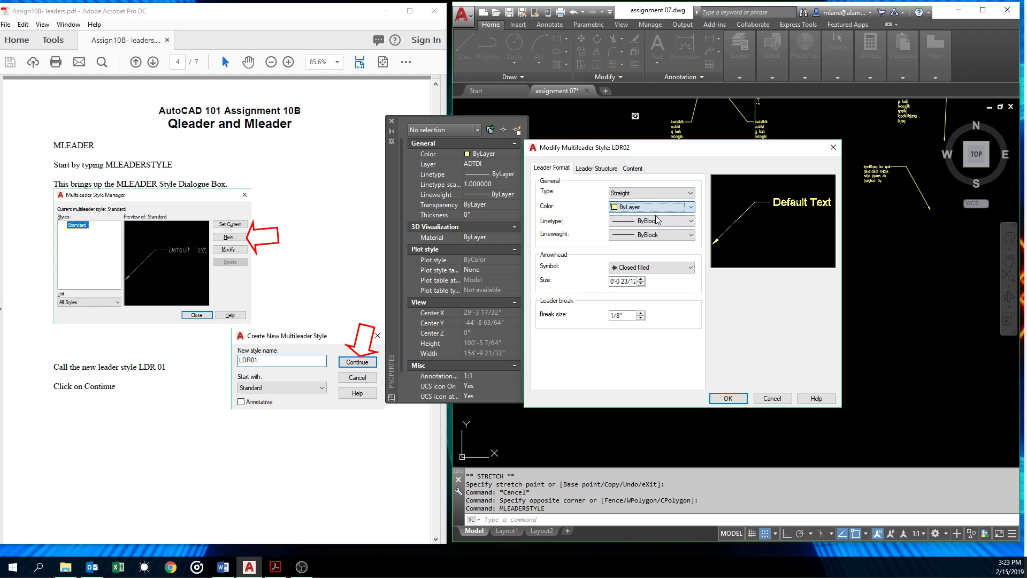
left_click(662, 222)
left_click(667, 240)
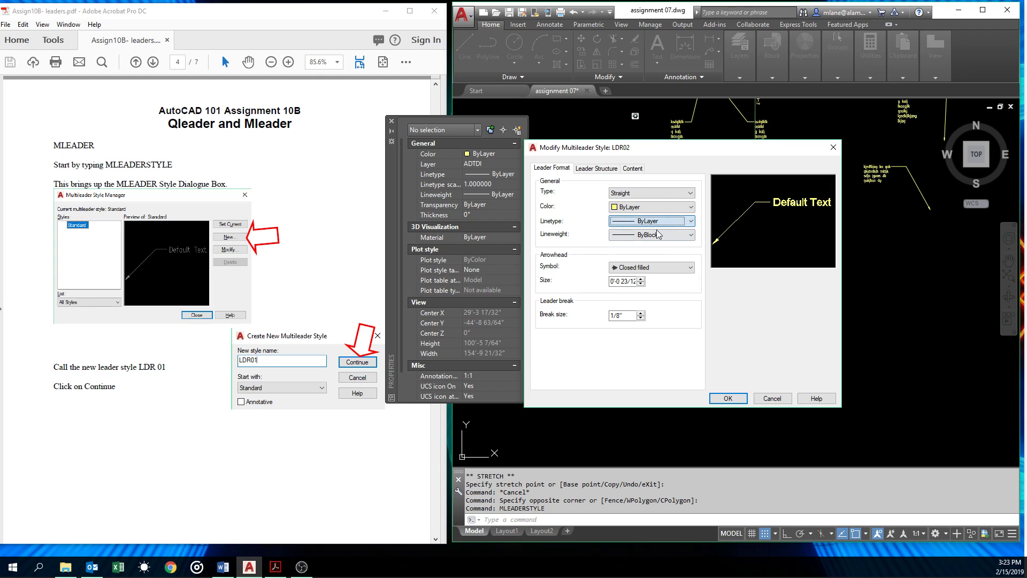
left_click(668, 239)
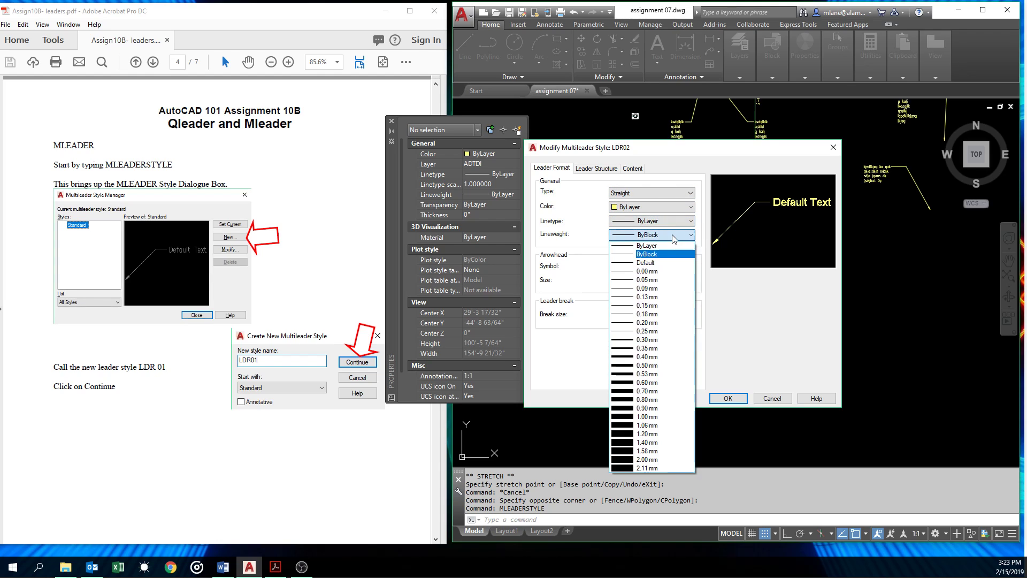
left_click(645, 293)
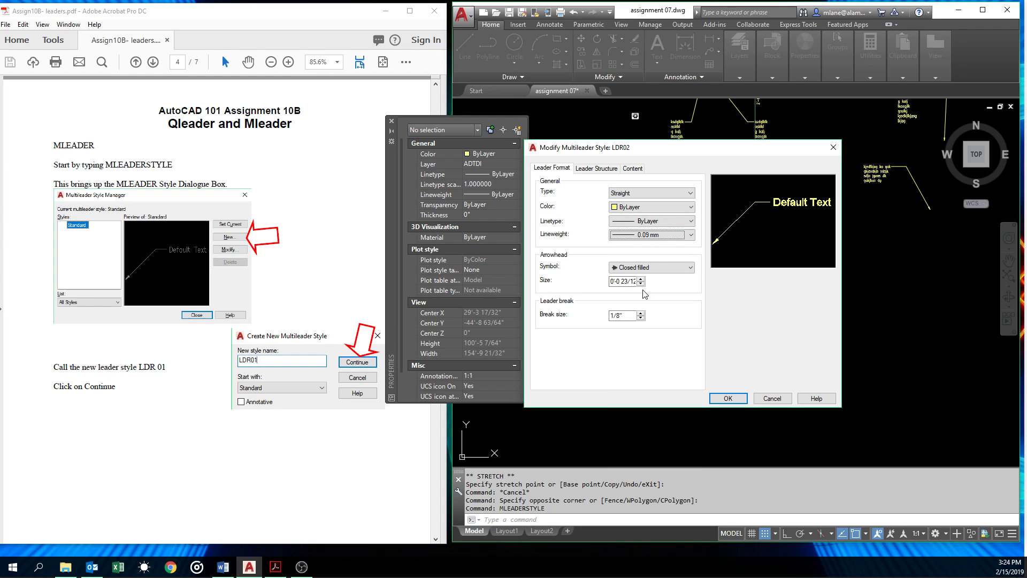
Step: Set the LDR02 arrowhead size to 3/32 and specify an overall scale of 2
left_click_drag(612, 281, 672, 284)
type("3/32")
left_click(591, 170)
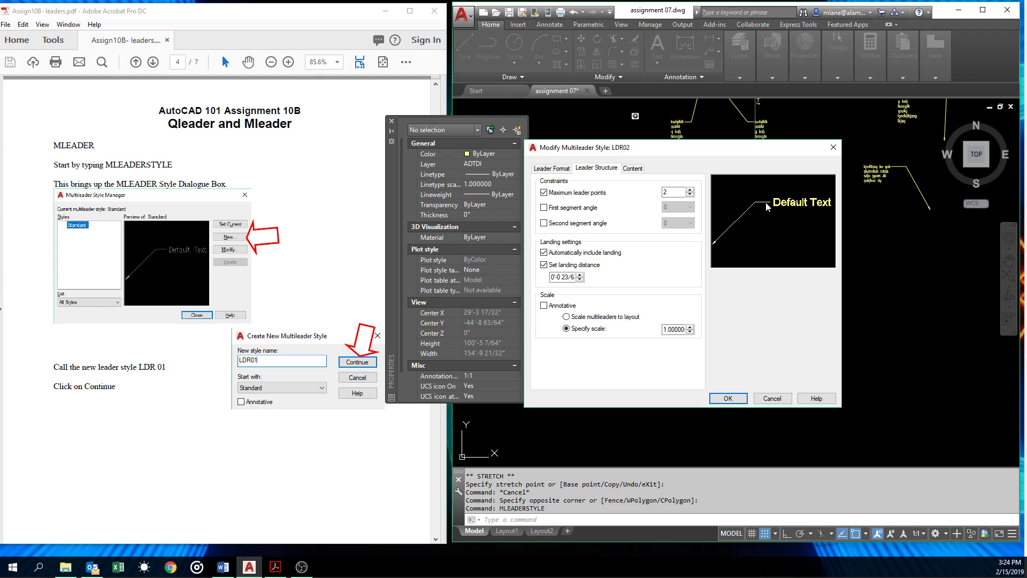
double_click(669, 330)
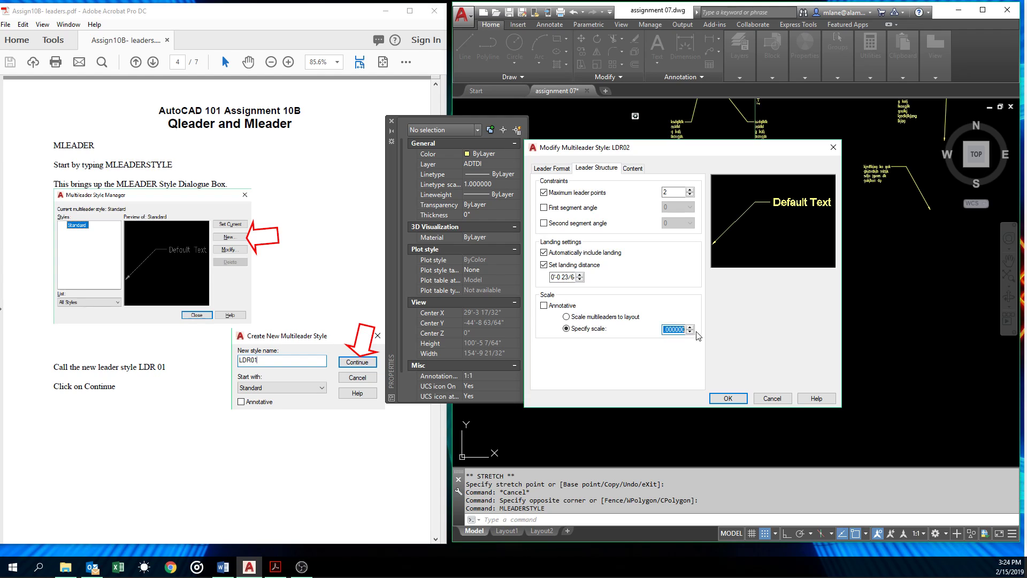
type("2")
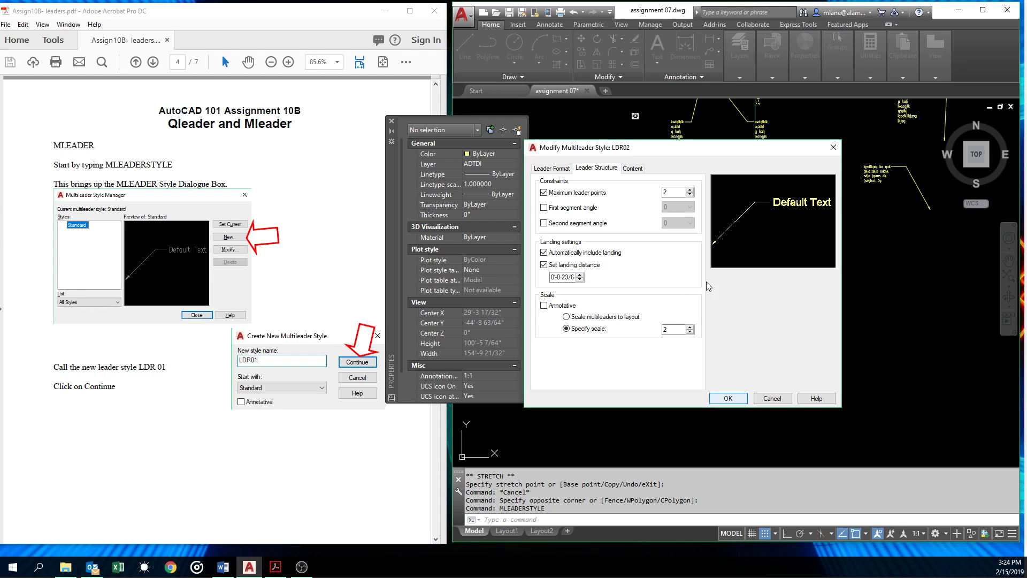
Step: Set the LDR02 content to Mtext with romans text style, ByLayer text color and 1/10 text height, and save the style
left_click(633, 168)
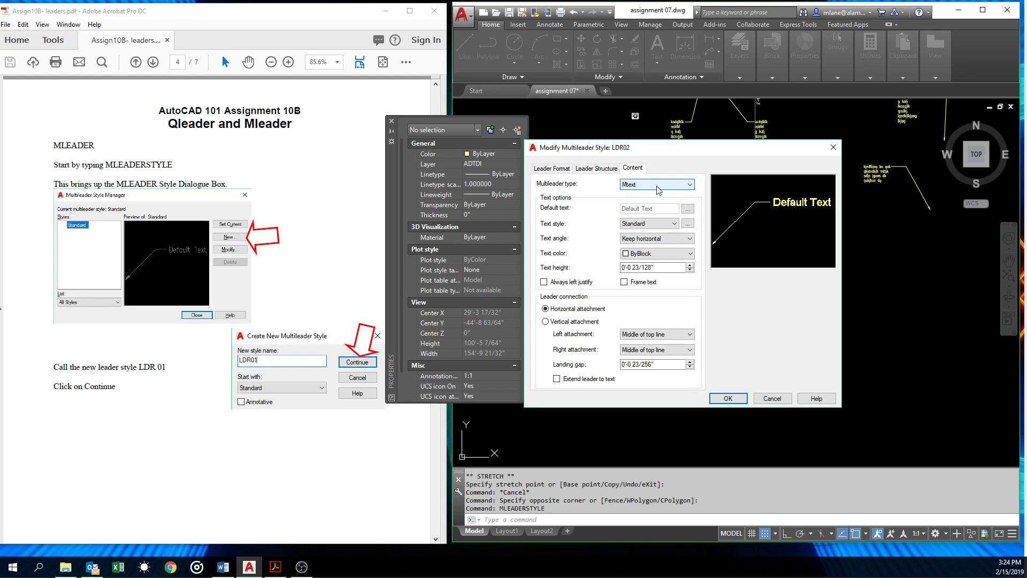
left_click(657, 185)
left_click(647, 194)
left_click(656, 224)
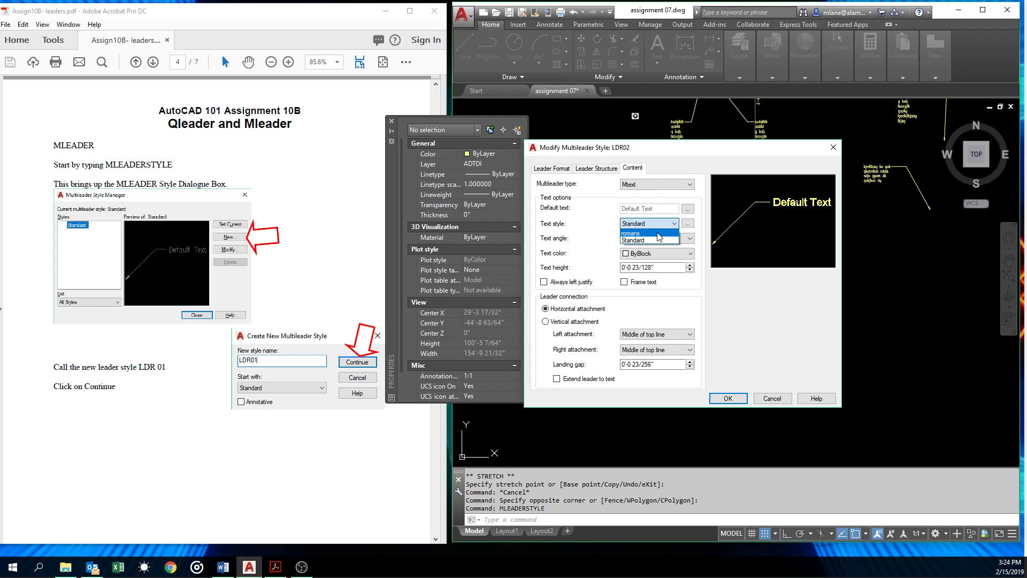
left_click(657, 233)
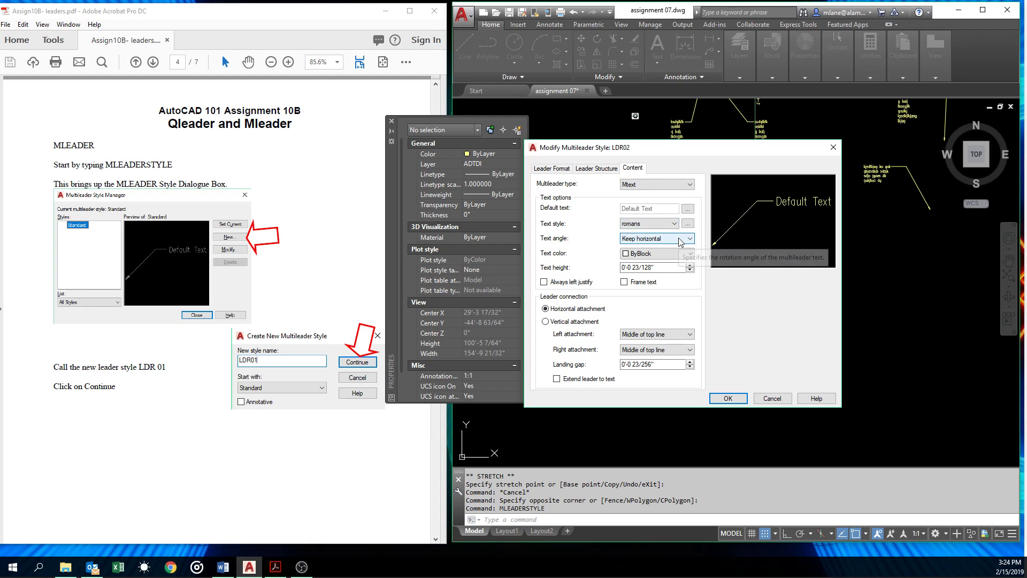
left_click(658, 253)
left_click(658, 262)
key("Tab")
type("1/10")
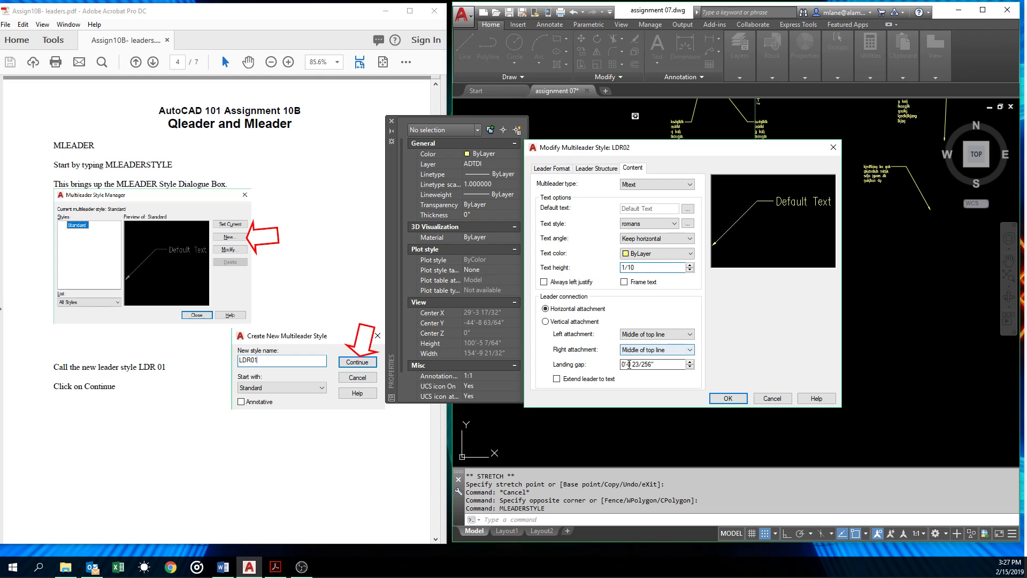
left_click(596, 169)
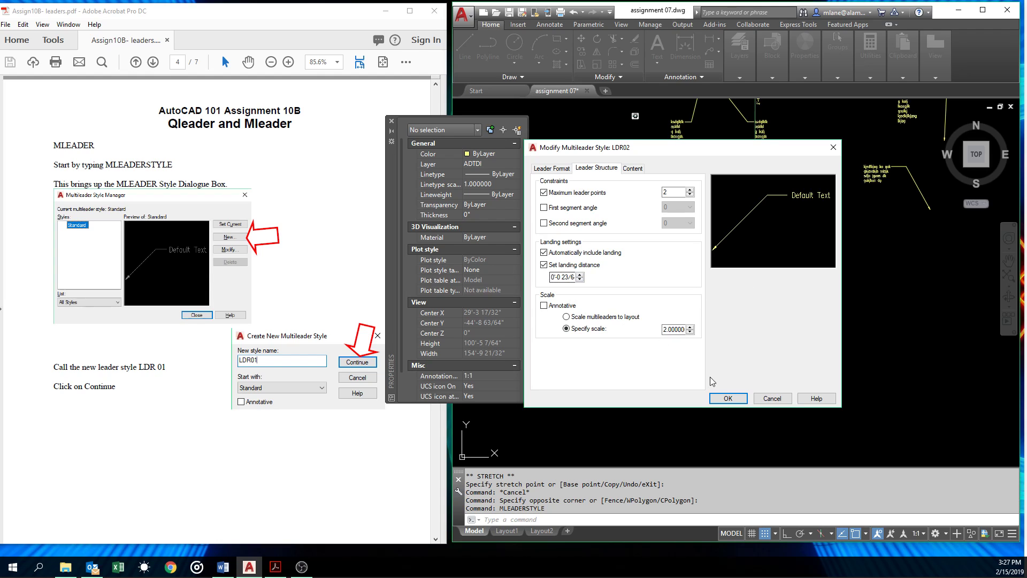
left_click(727, 399)
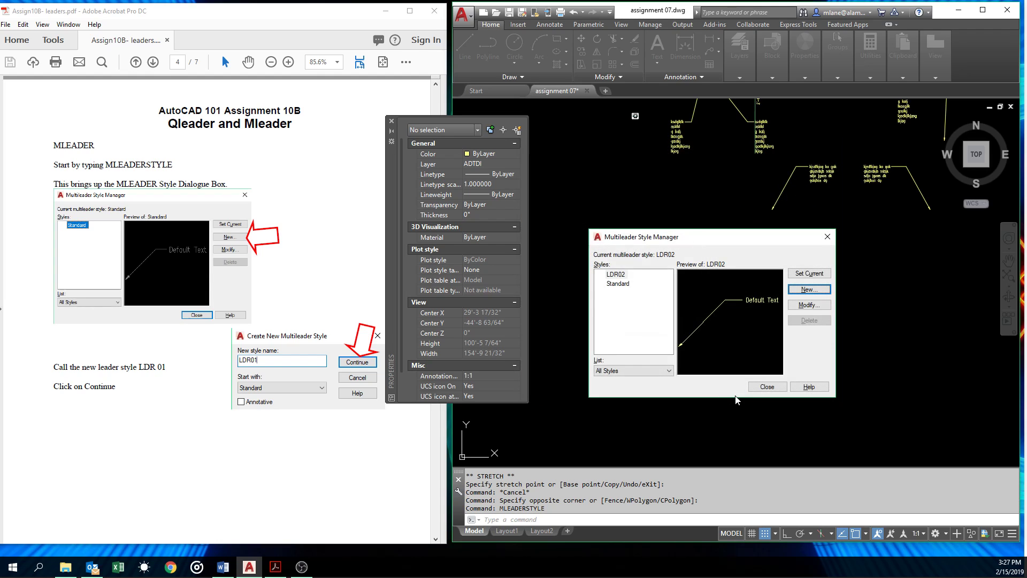
Step: Create another multileader style named LDR12 based on LDR02
left_click(809, 289)
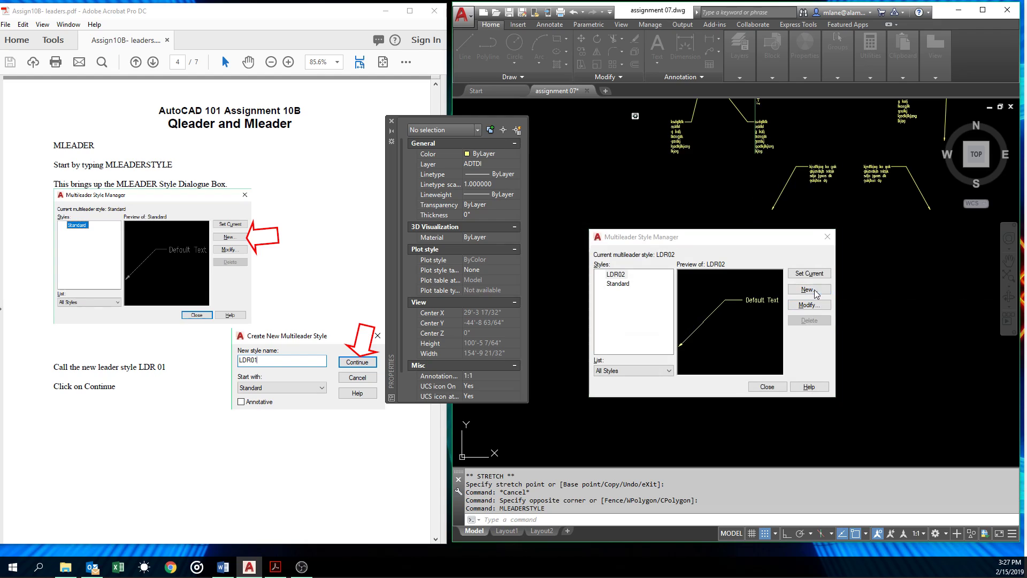
type("LDR12")
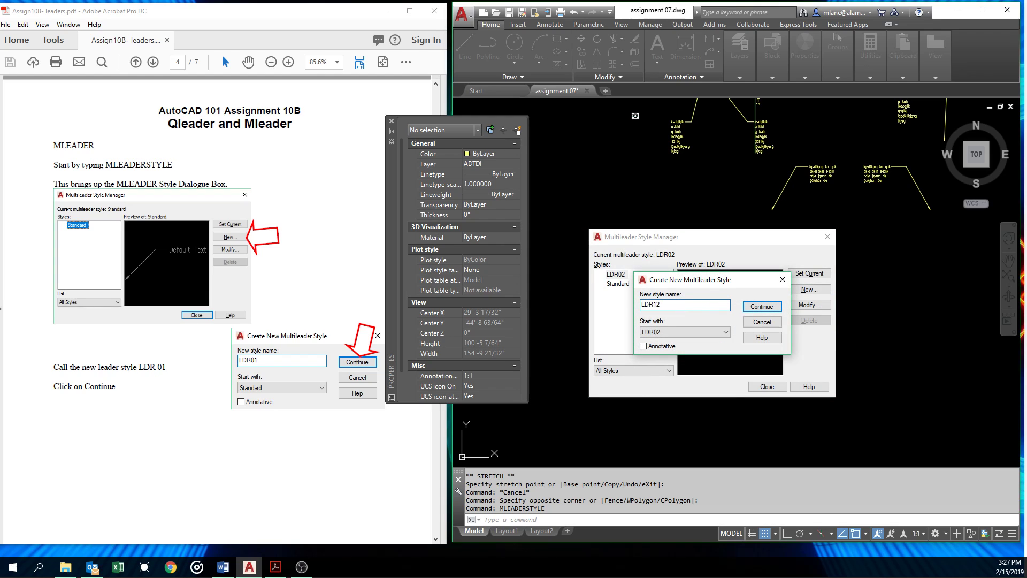
left_click(773, 307)
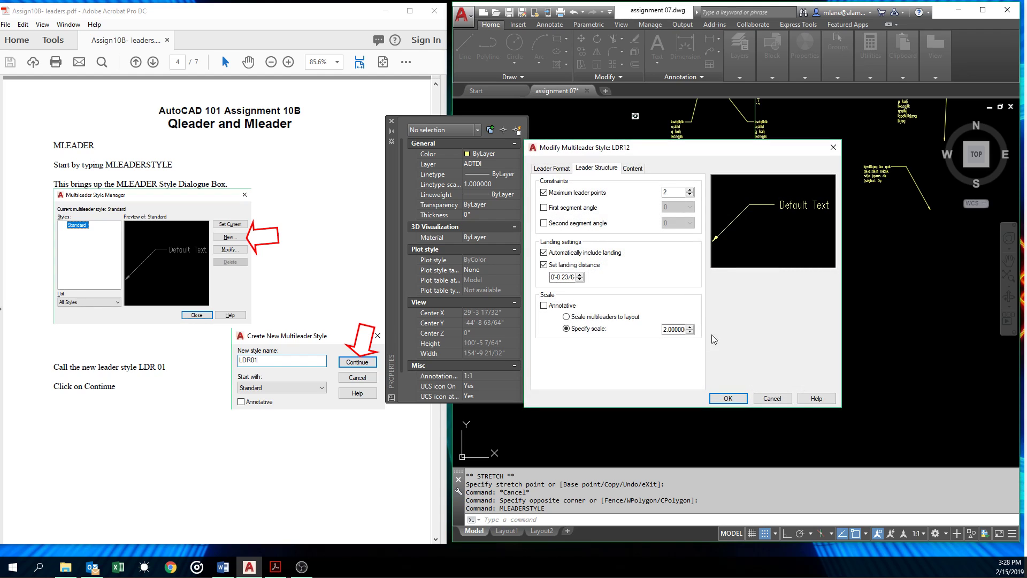
Step: Set the LDR12 overall scale to 12, save the style and make it the current multileader style
double_click(670, 330)
left_click(723, 398)
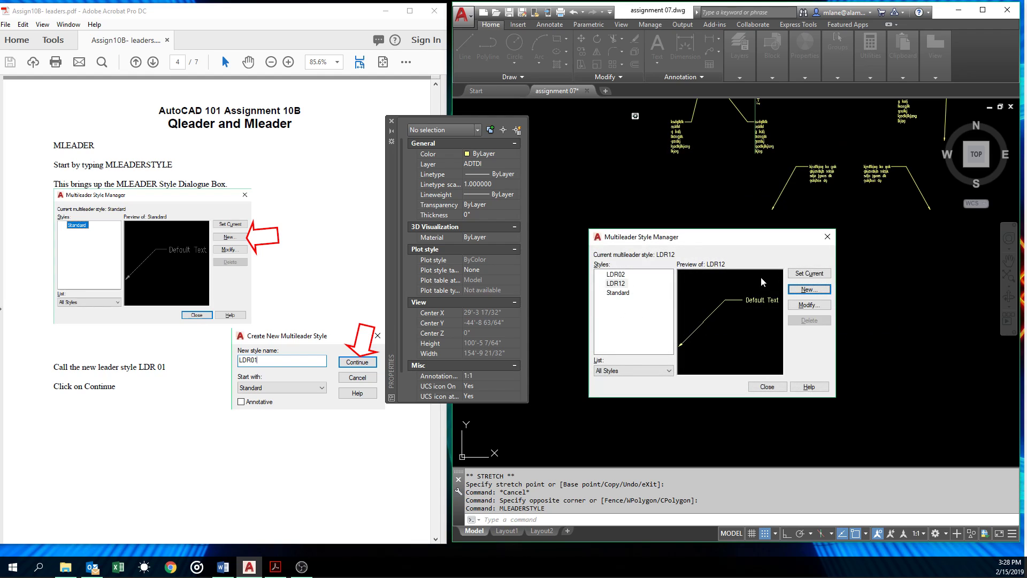
left_click(817, 277)
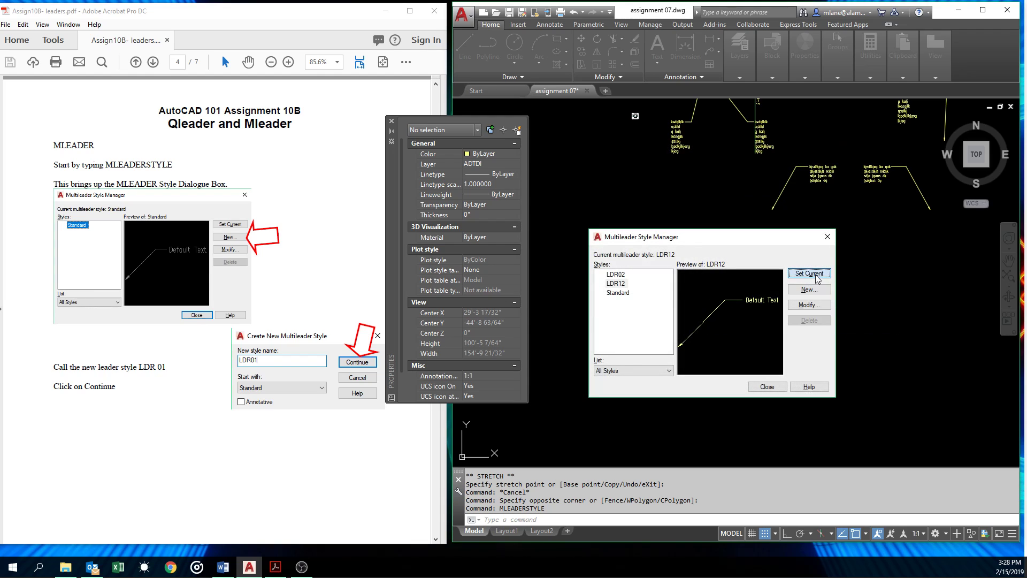
left_click(767, 387)
Step: Place a multileader in the open area below the circle with the note "KHF SDFK JKHAKJFH AJKF AFJF KJHASJK HF JKH"
middle_click_drag(759, 251, 714, 355)
scroll(752, 217, "up", 2)
mouse_move(751, 216)
middle_mouse_down()
mouse_move(726, 300)
mouse_move(750, 316)
middle_mouse_up()
scroll(727, 300, "down", 2)
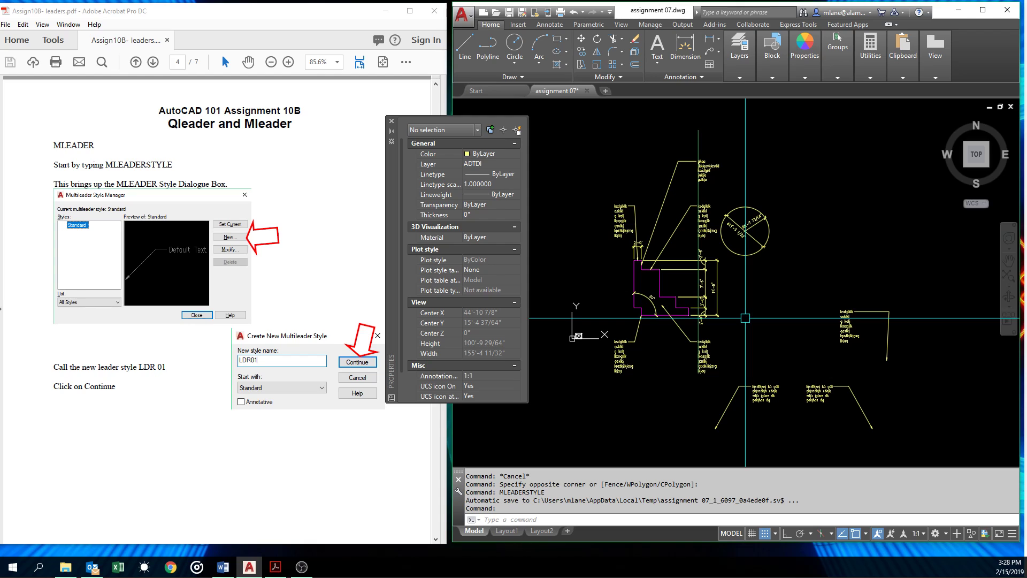
type("MLEADER")
key("Return")
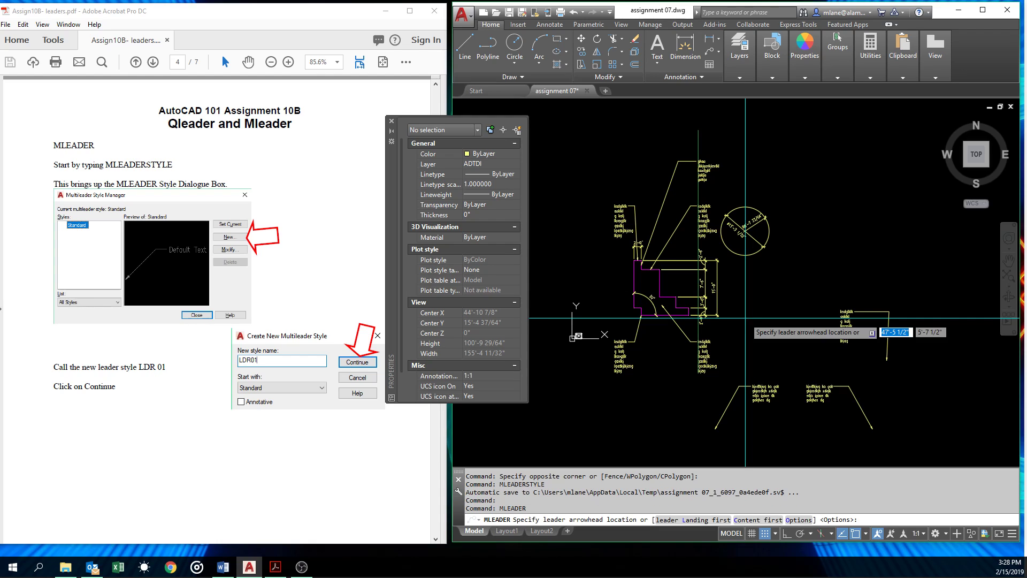
left_click(738, 330)
left_click(769, 280)
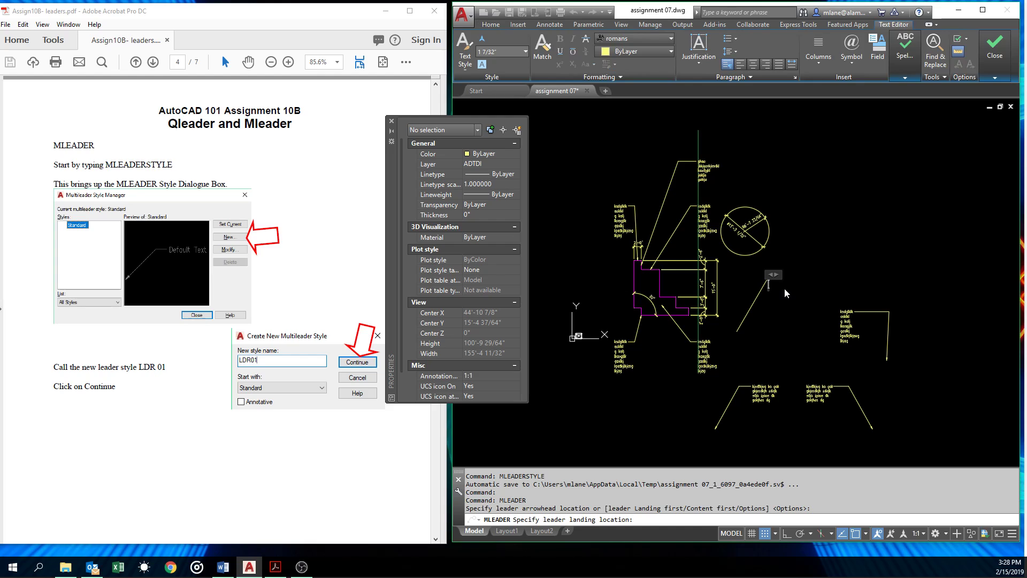
type("KHF SDFK JKHAKJFH AJKF AFJF KJHASJK HF JKH")
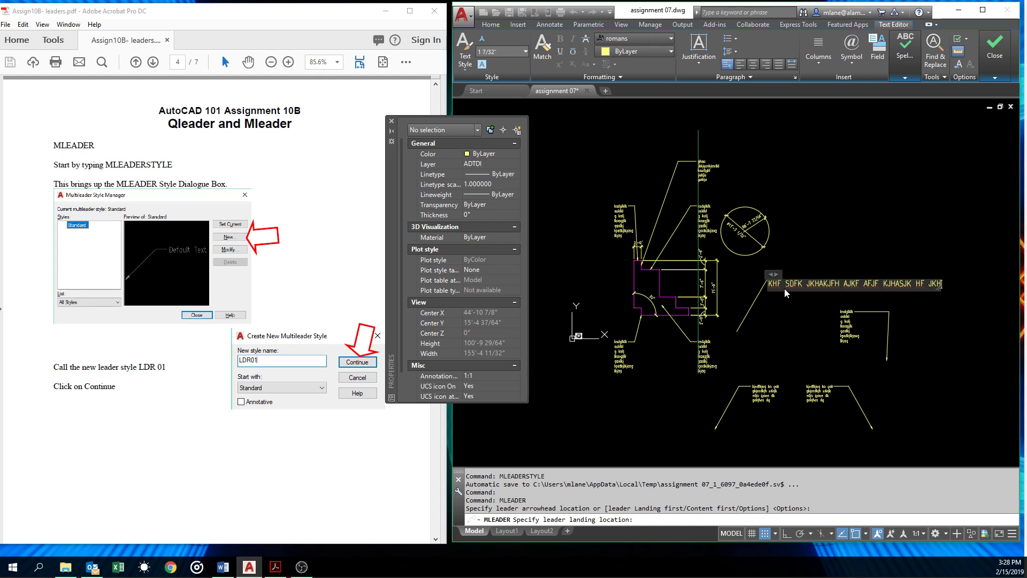
key("Return")
left_click(841, 264)
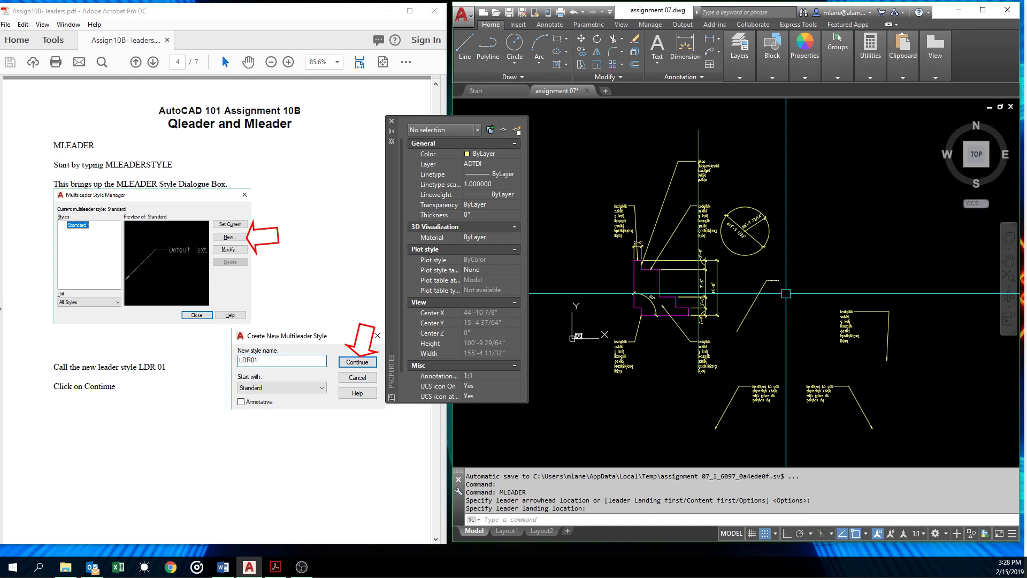
Step: Examine the new multileader's note up close and check its style and overall scale in its properties
scroll(786, 293, "up", 18)
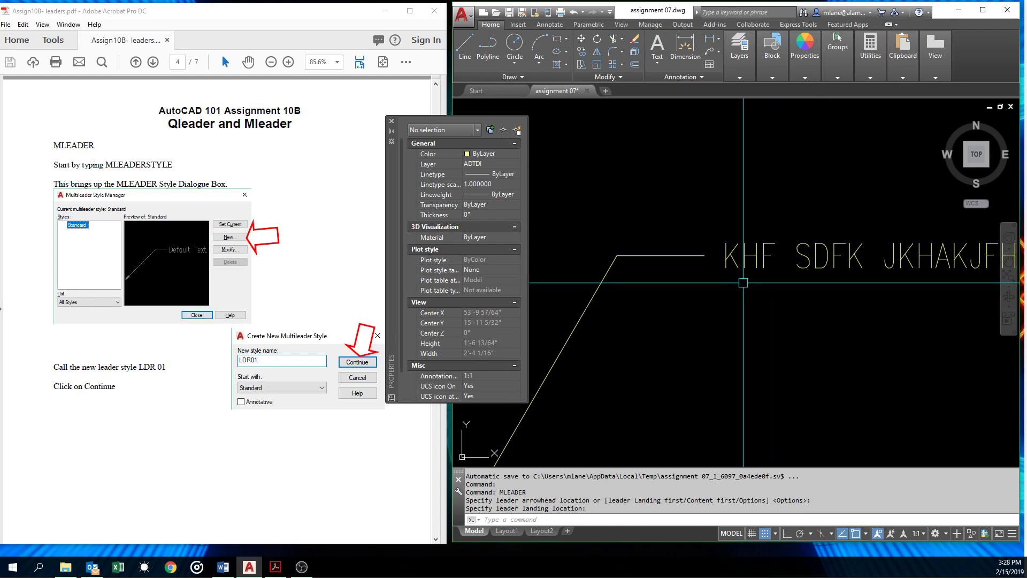
scroll(743, 282, "down", 12)
scroll(686, 381, "up", 5)
scroll(687, 382, "down", 10)
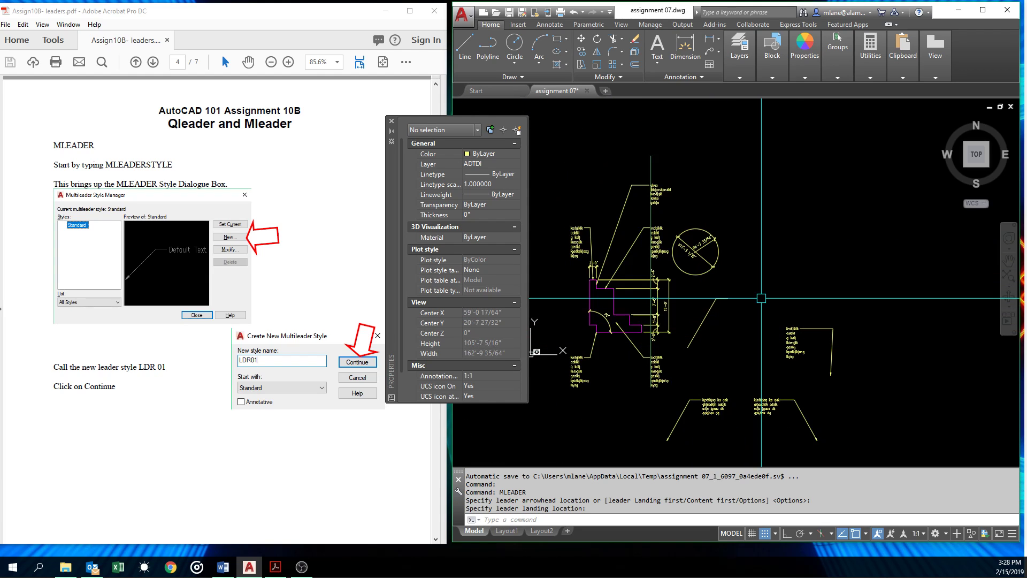
type("ML")
key("Escape")
key("Escape")
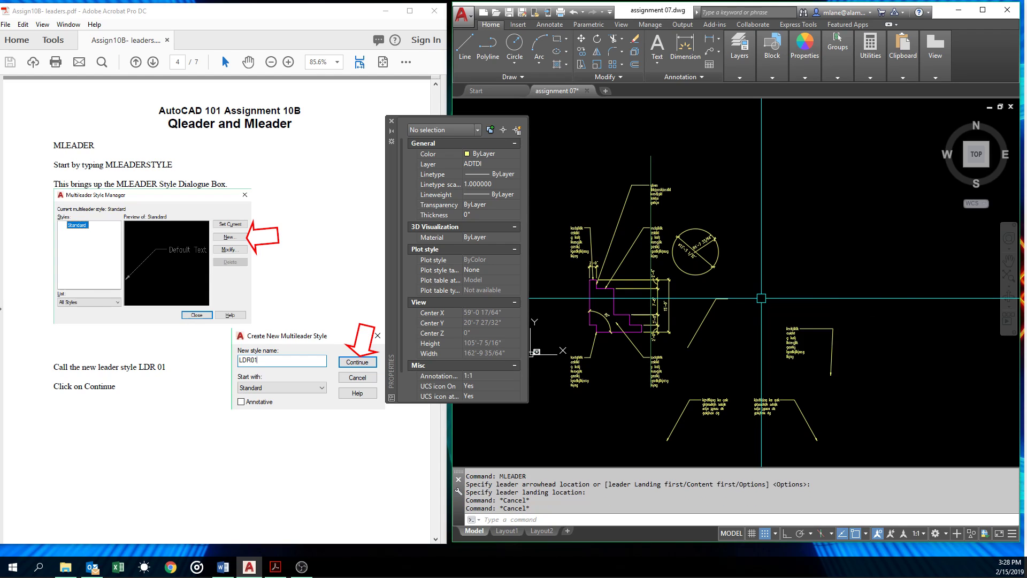
left_click(716, 299)
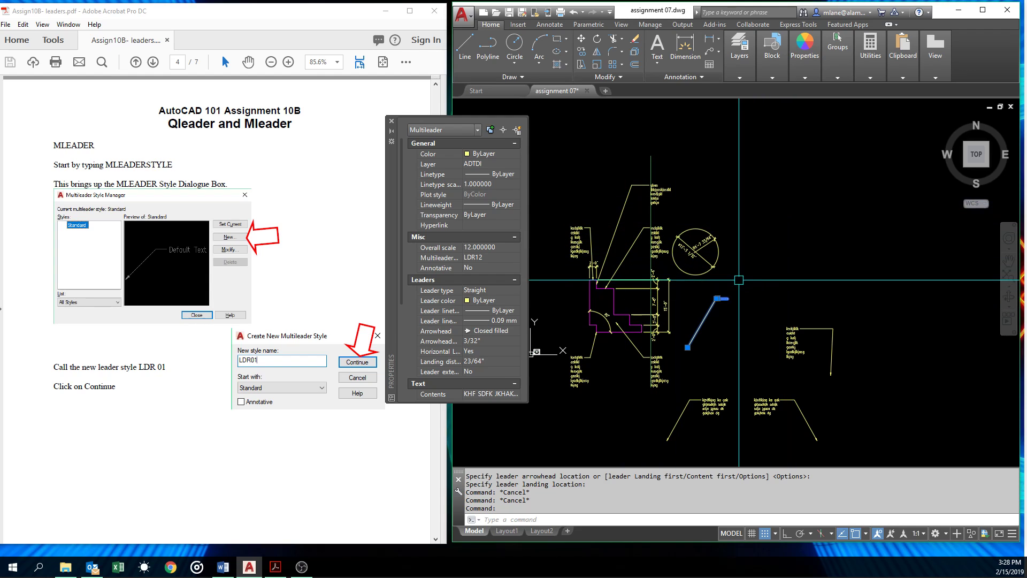
key("Escape")
key("Escape")
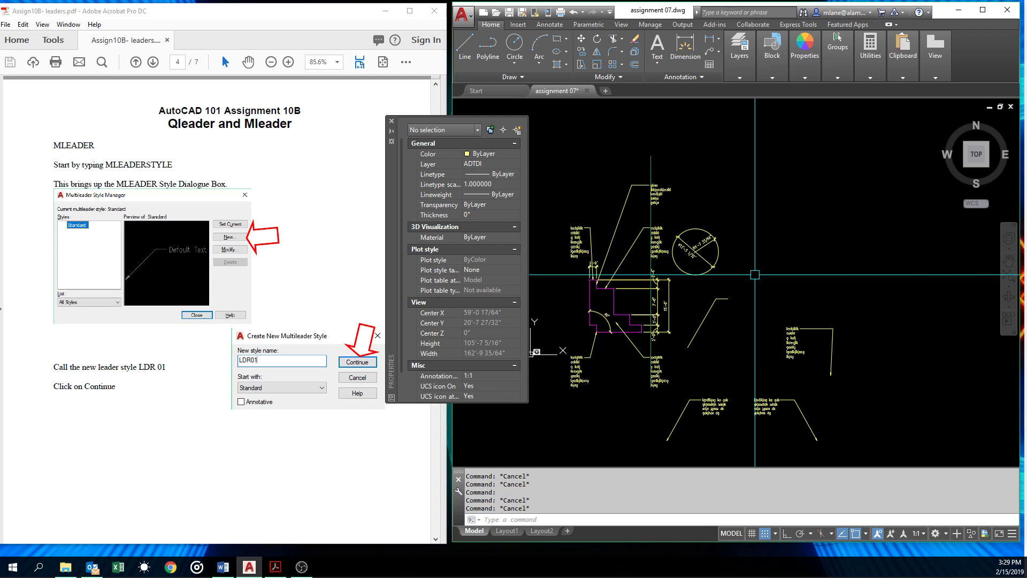
Step: Create a multileader style named LDR96 based on LDR12 with an overall scale of 96
type("MLEADERSTYLE")
key("Return")
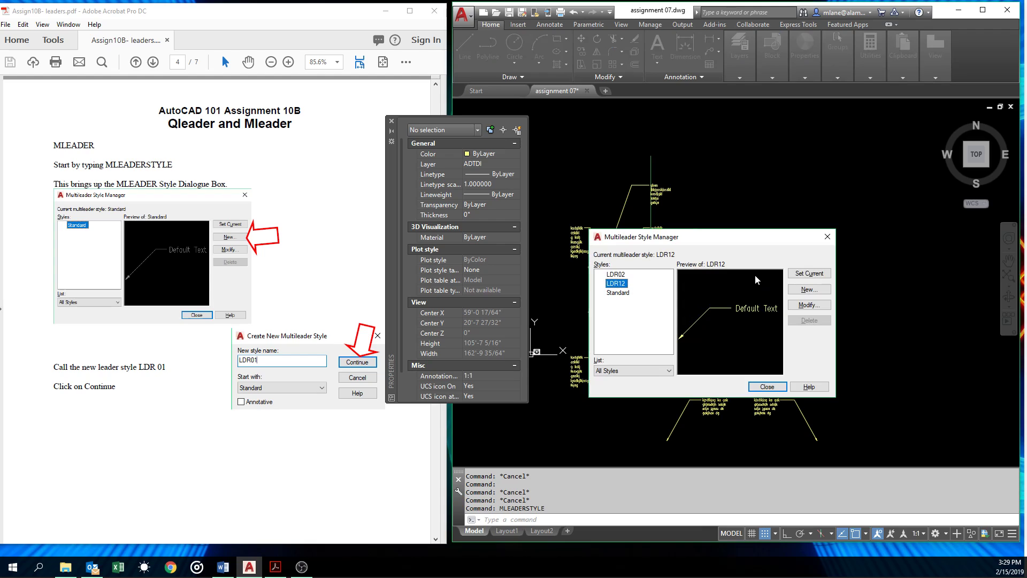
left_click(809, 289)
type("LDR96")
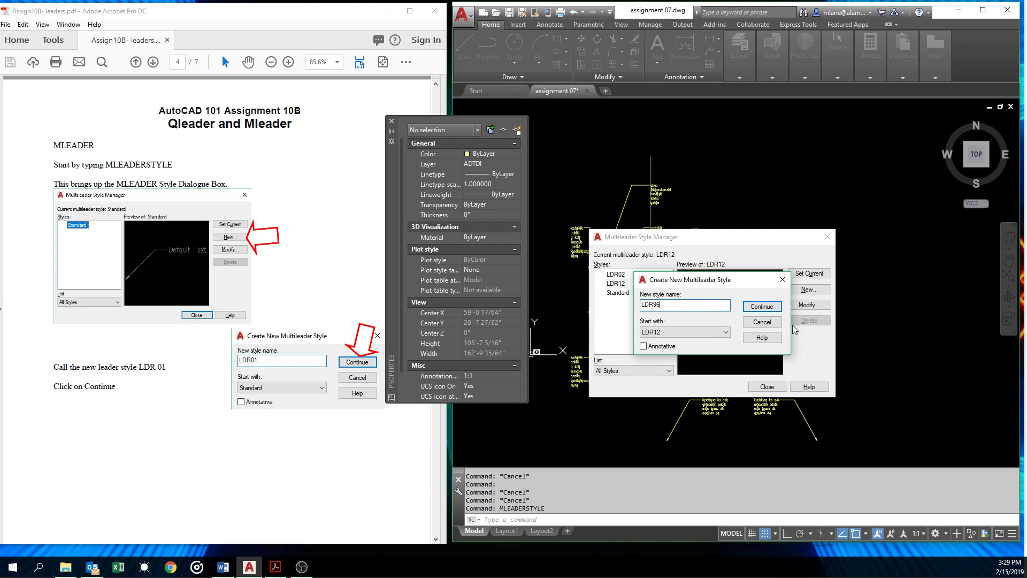
left_click(762, 306)
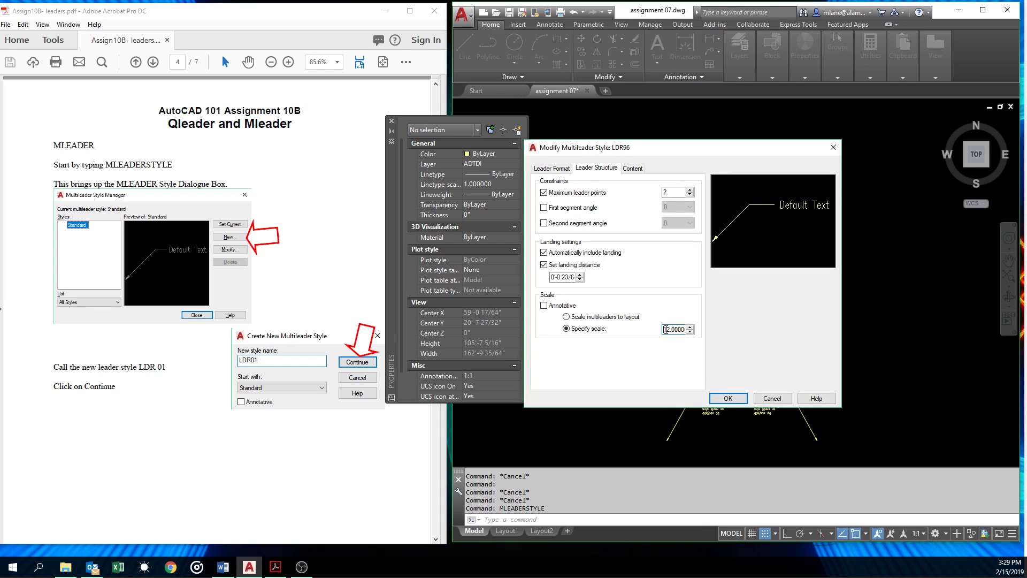
left_click_drag(665, 329, 722, 329)
type("9")
left_click(728, 398)
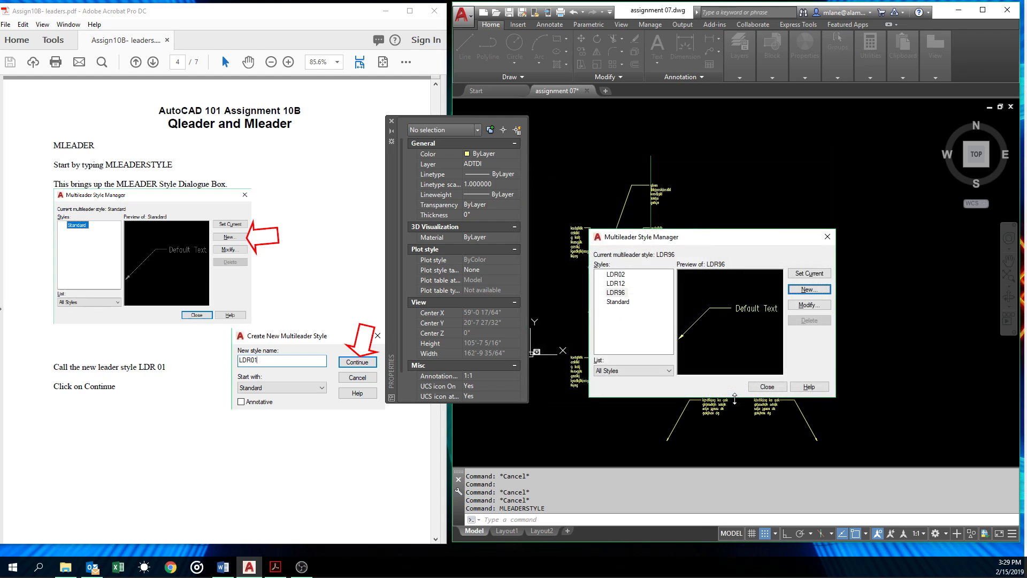
left_click(767, 386)
Step: Change the placed multileader's style to LDR96 and check its text size against the other notes
left_click(707, 316)
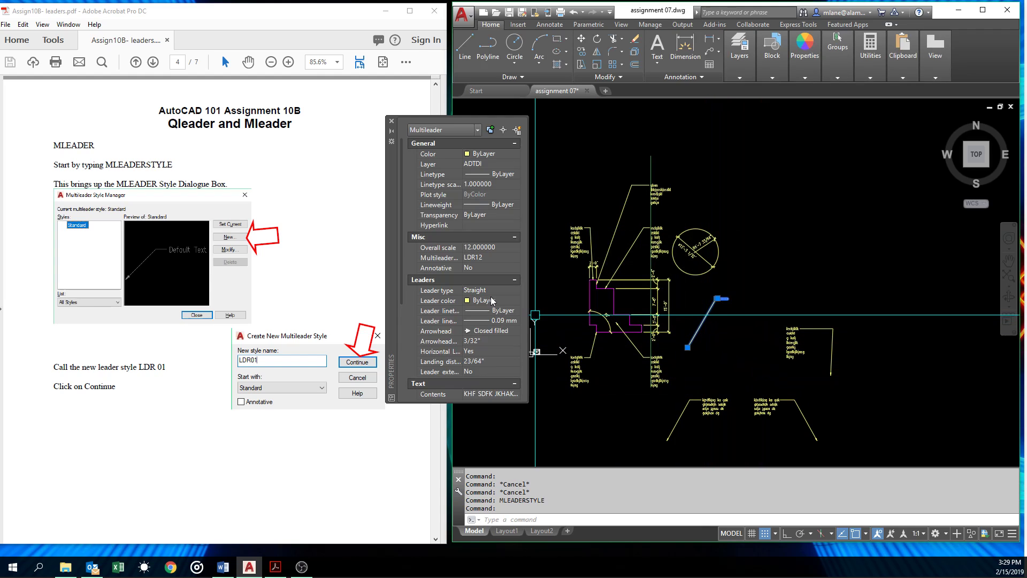
left_click(501, 256)
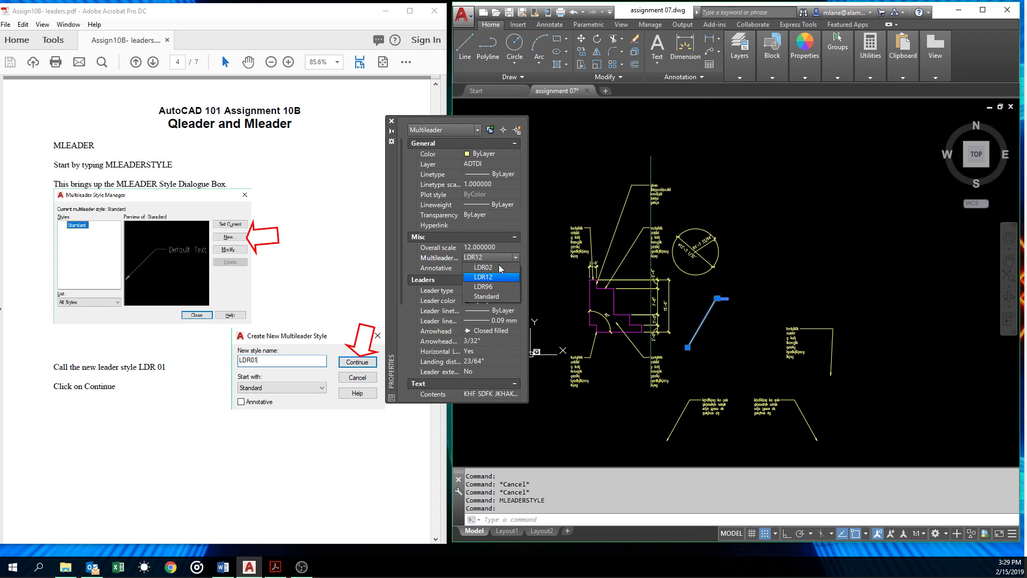
left_click(493, 287)
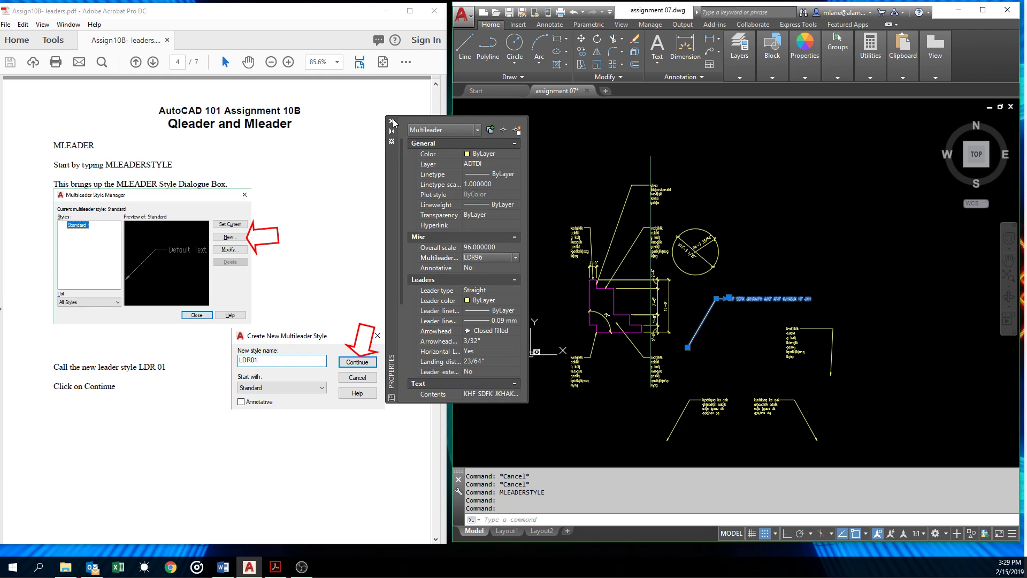
key("Escape")
scroll(743, 314, "up", 6)
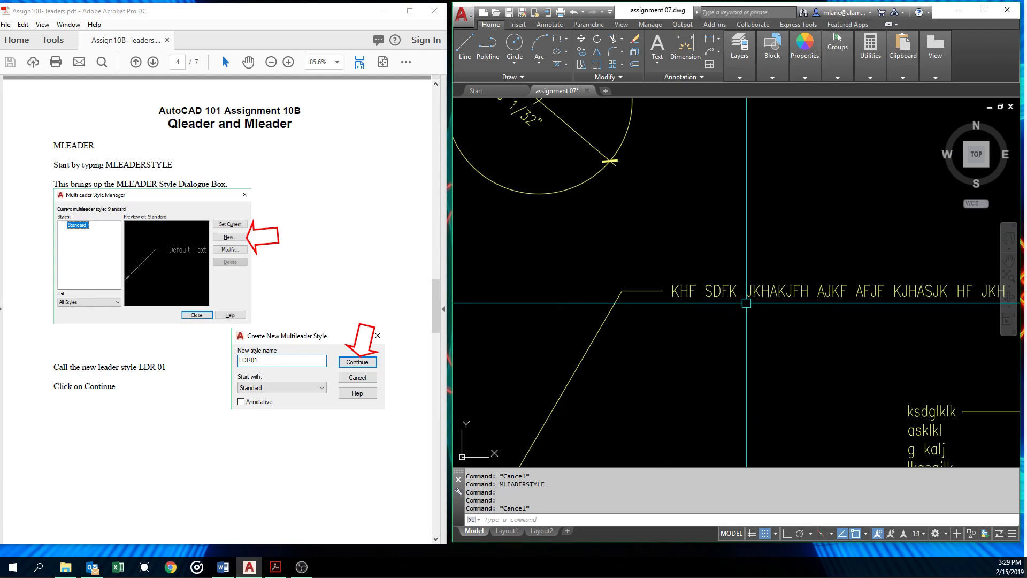
scroll(743, 314, "down", 5)
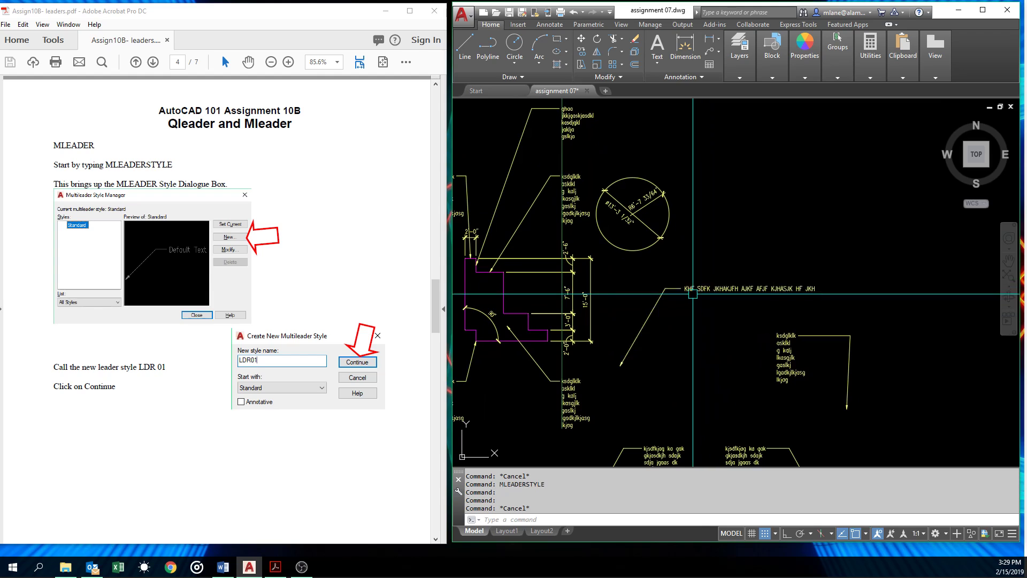
Step: Copy the multileader straight up twice with Ortho on, one copy just above the original and one near the circle
type("C")
key("Return")
left_click(713, 289)
key("Return")
left_click(701, 320)
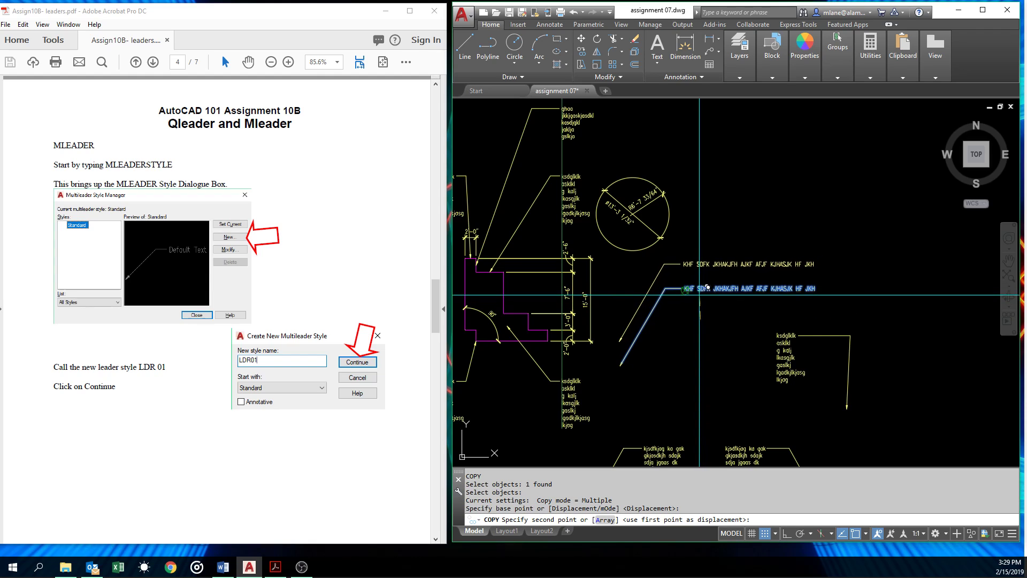
key("F8")
left_click(701, 304)
left_click(698, 250)
key("Return")
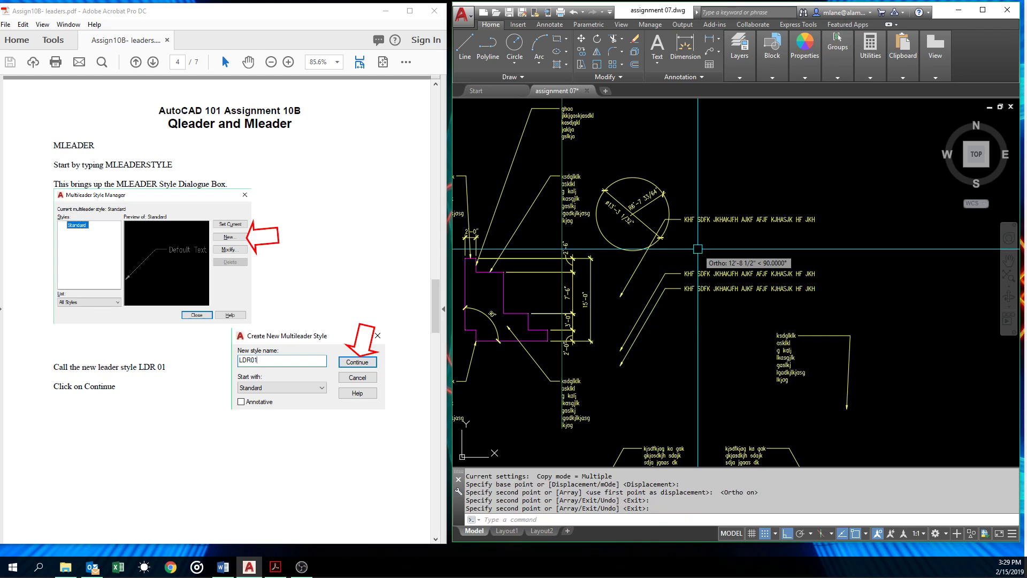
Step: Stretch the middle multileader's arrowhead up and to the left, and move its landing and note left above it
left_click(620, 351)
left_click(620, 350)
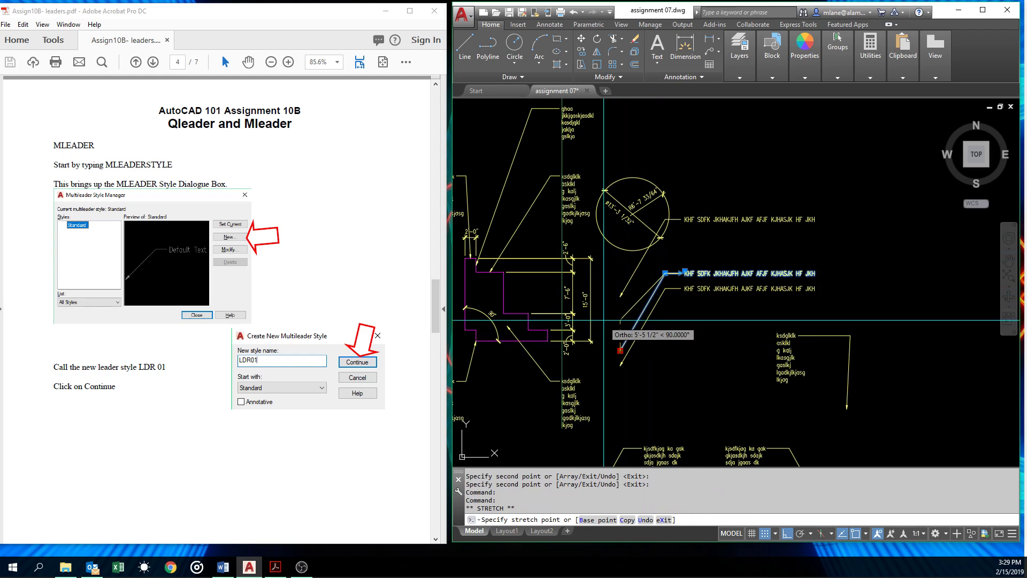
left_click(599, 305)
left_click(665, 273)
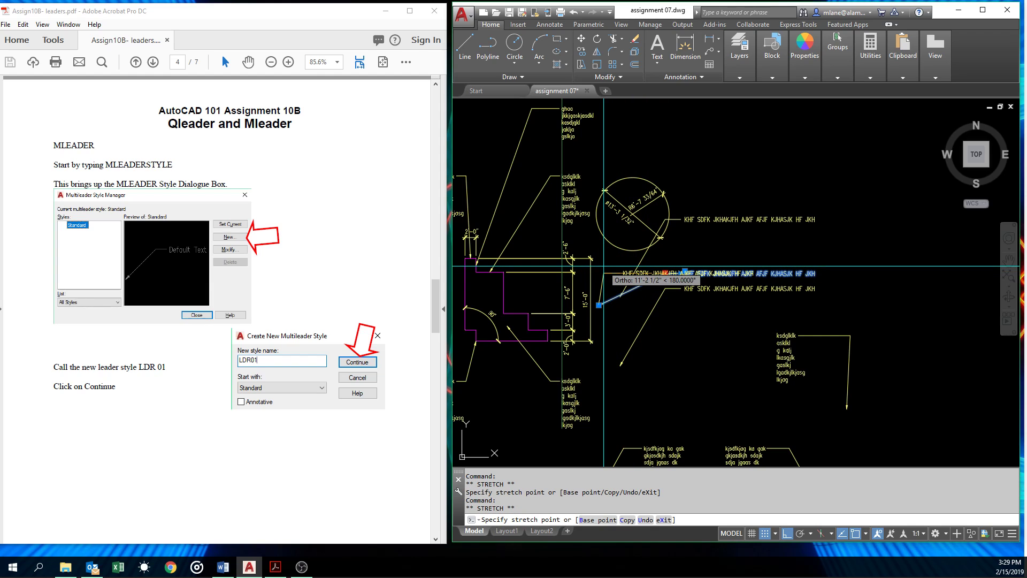
left_click(612, 267)
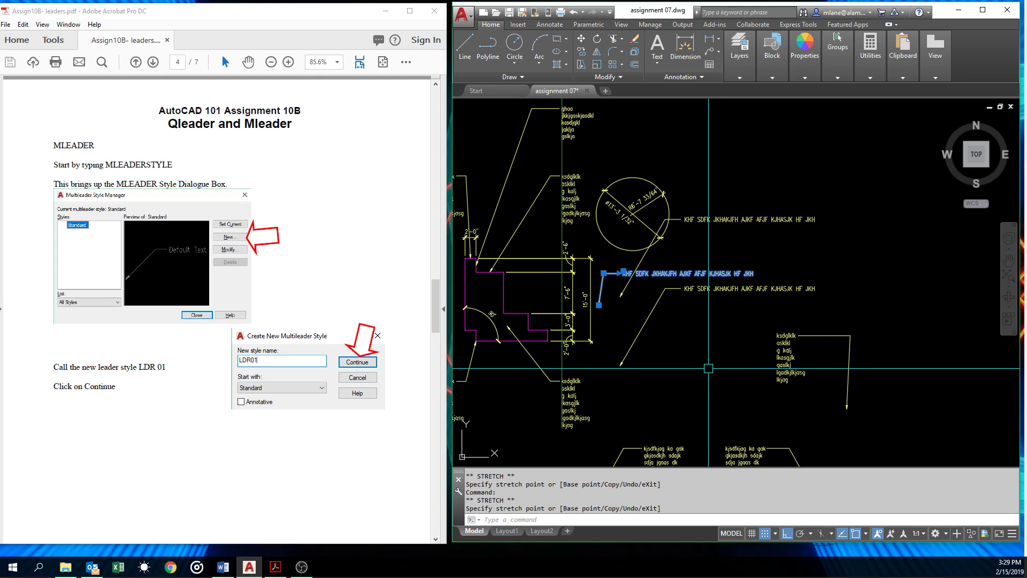
Step: Lengthen the lowest multileader's landing horizontally to the right so its note moves away from the elbow
left_click(681, 289)
left_click(681, 289)
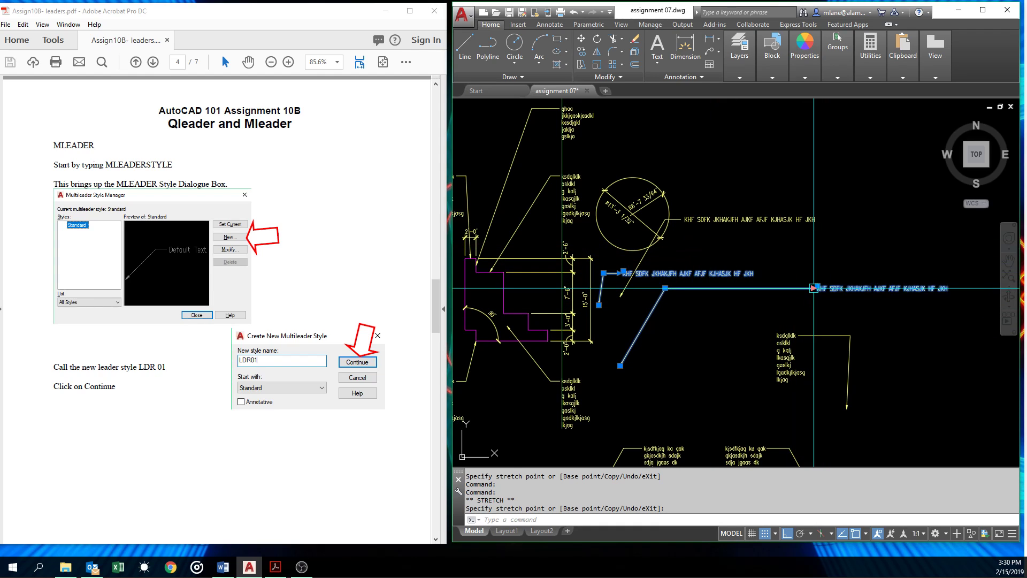
left_click(814, 288)
key("Escape")
key("Escape")
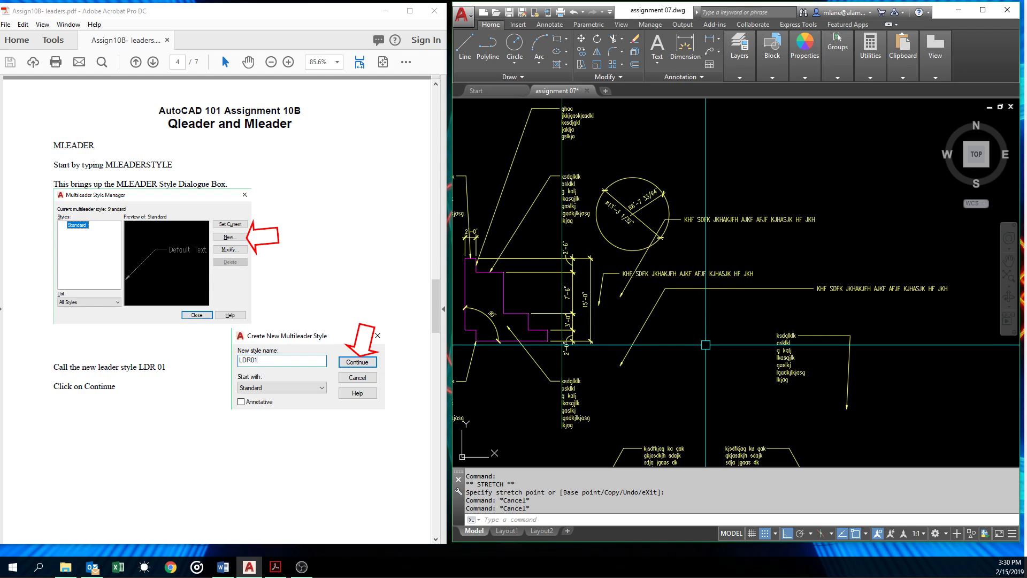
Step: Erase all three multileaders beside the stepped profile
type("e")
key("Return")
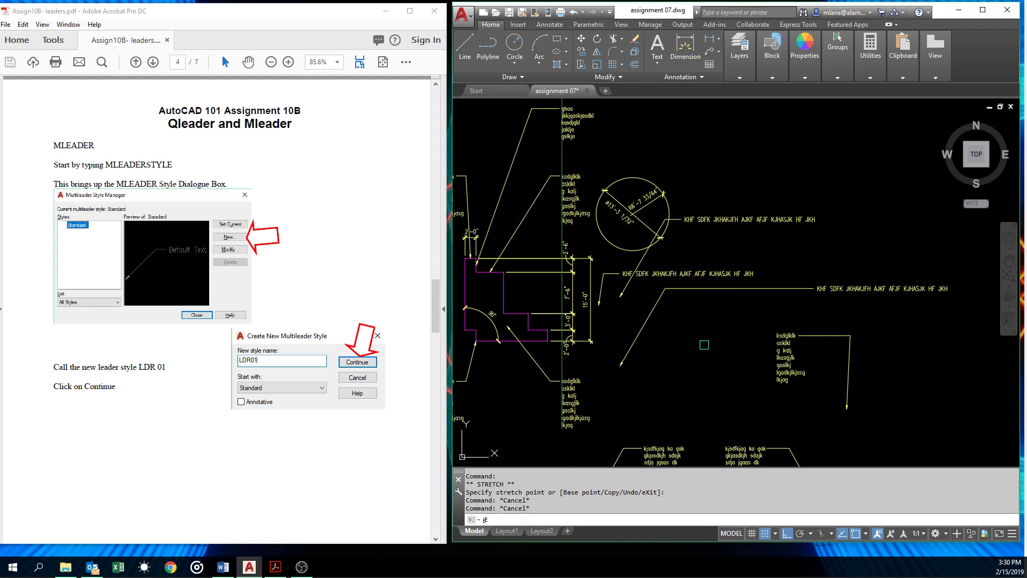
left_click(682, 335)
left_click(598, 271)
key("Return")
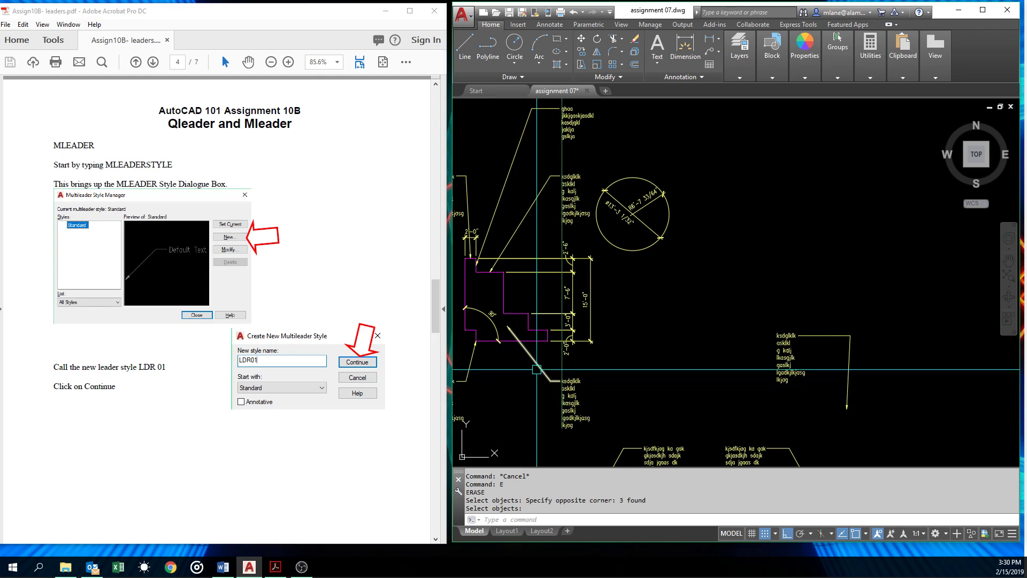
Step: Stretch the elbow of the leader below the profile's lower steps horizontally left, closer to its arrowhead
left_click(530, 354)
left_click(551, 380)
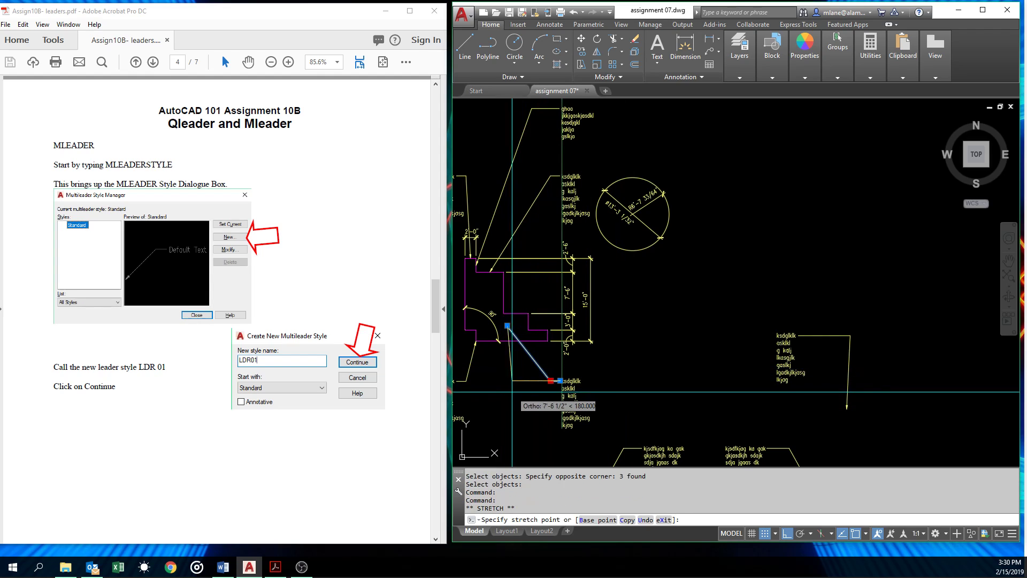
key("Escape")
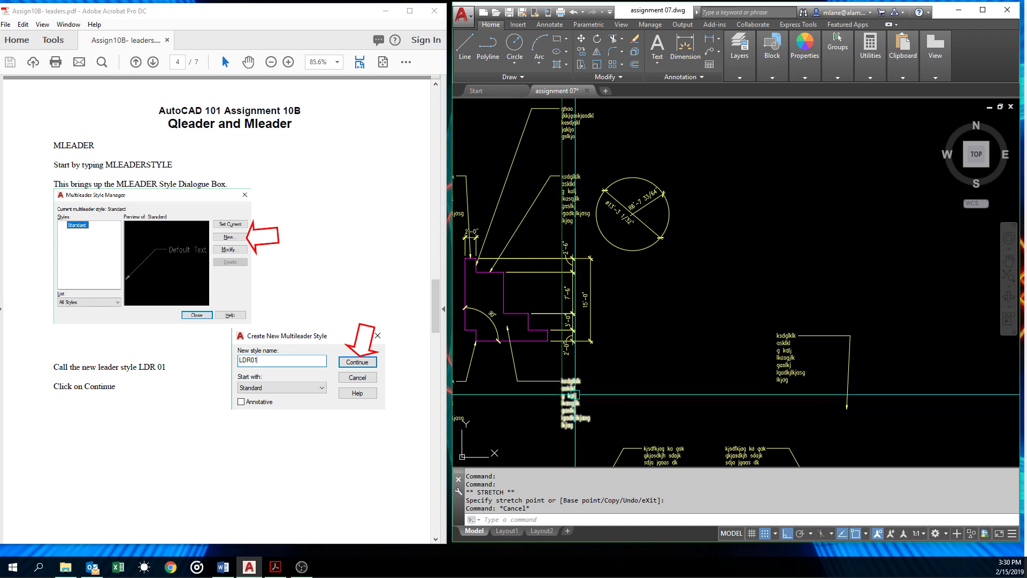
Step: Explode the multiline note attached to the leader at the profile's lower right
middle_click_drag(617, 381, 721, 340)
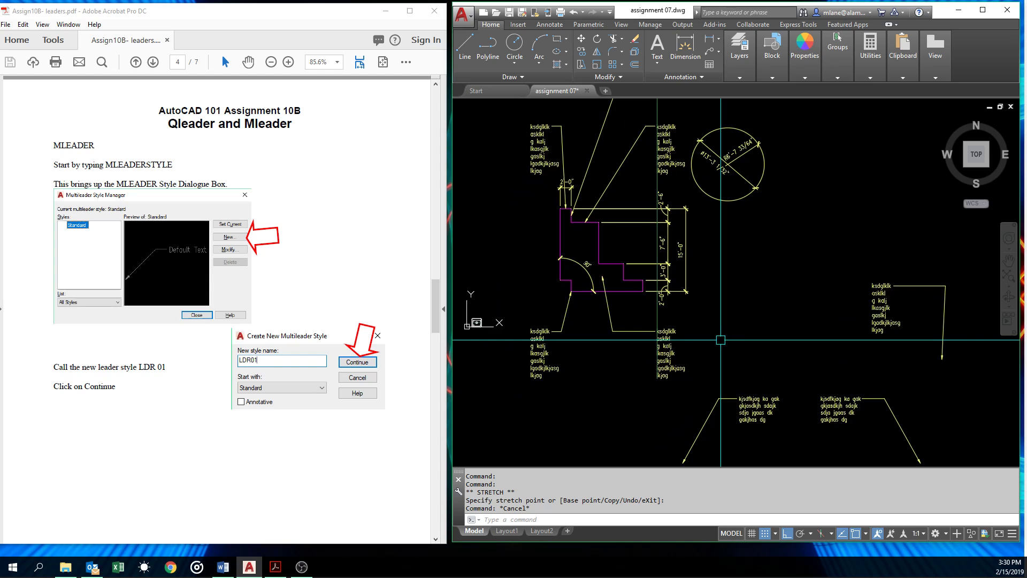
type("x")
key("Return")
left_click(688, 351)
key("Return")
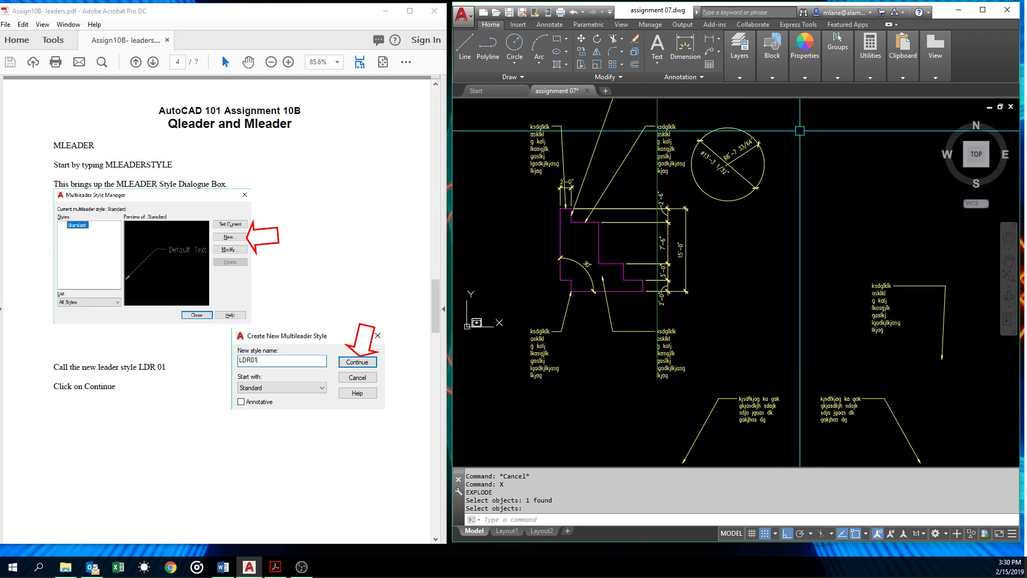
Step: Combine the exploded note lines at the profile's lower right into one multiline text object with Convert to Mtext
left_click(803, 25)
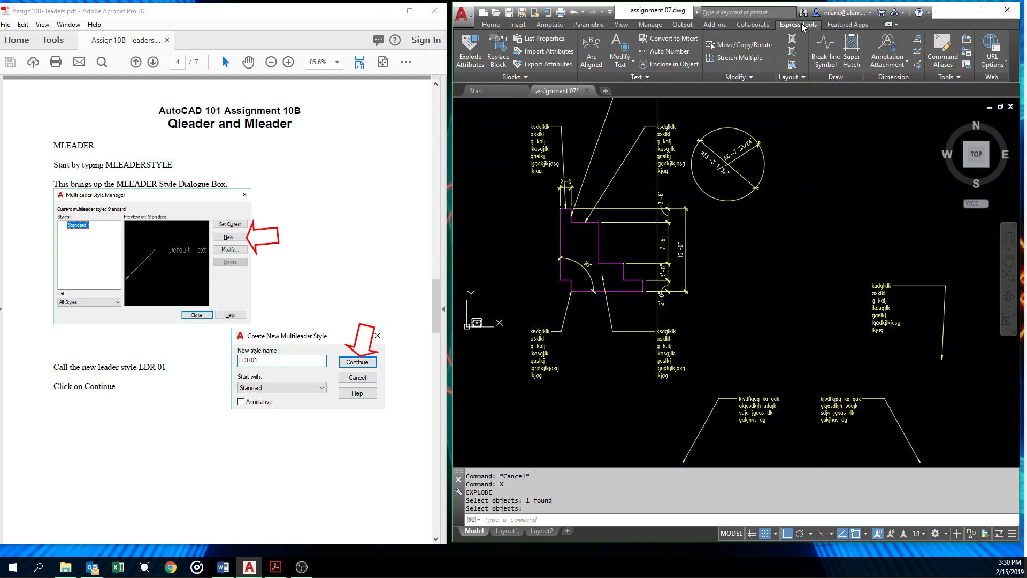
left_click(671, 42)
left_click(687, 387)
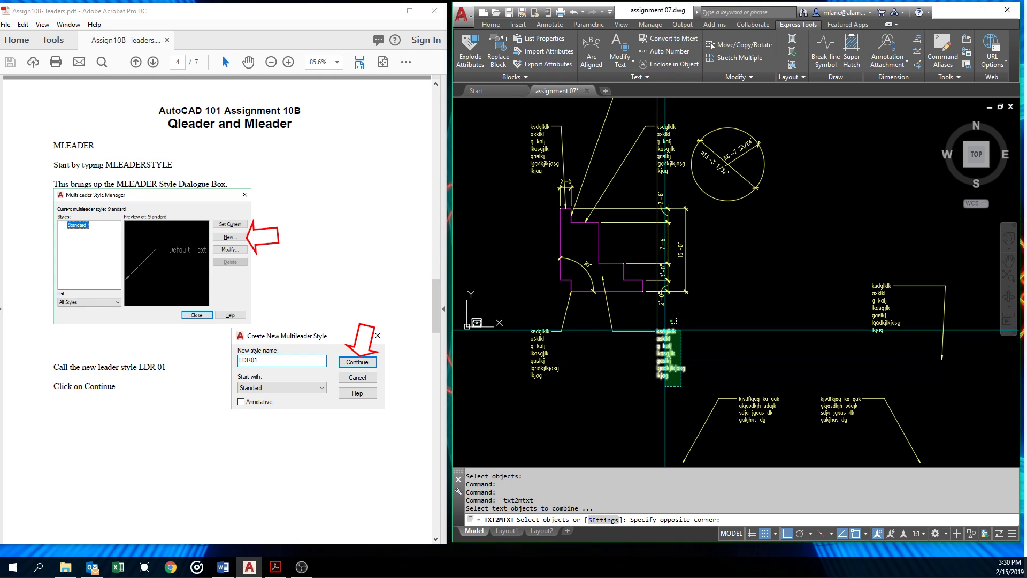
left_click(654, 325)
key("Return")
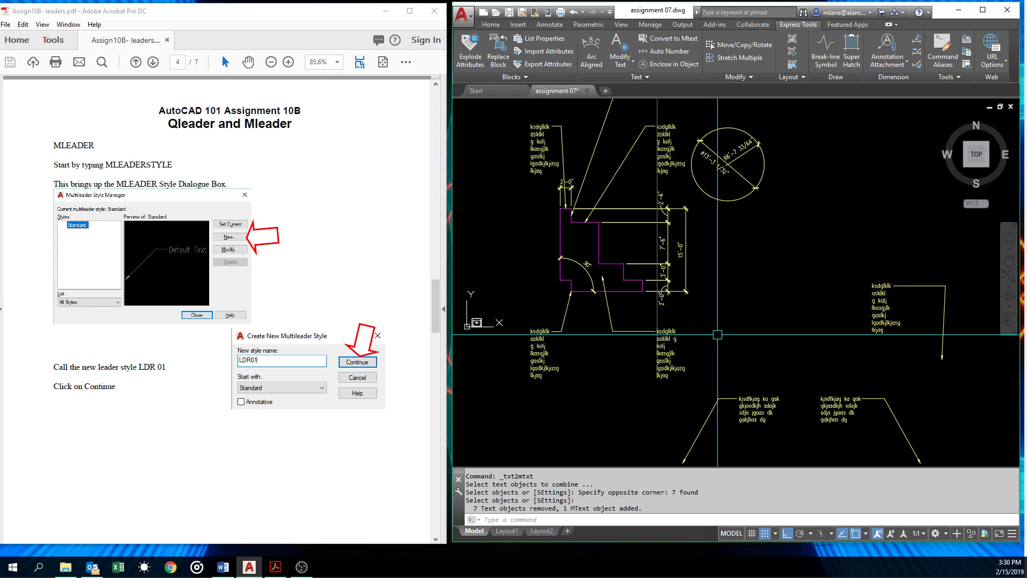
key("Escape")
key("Escape")
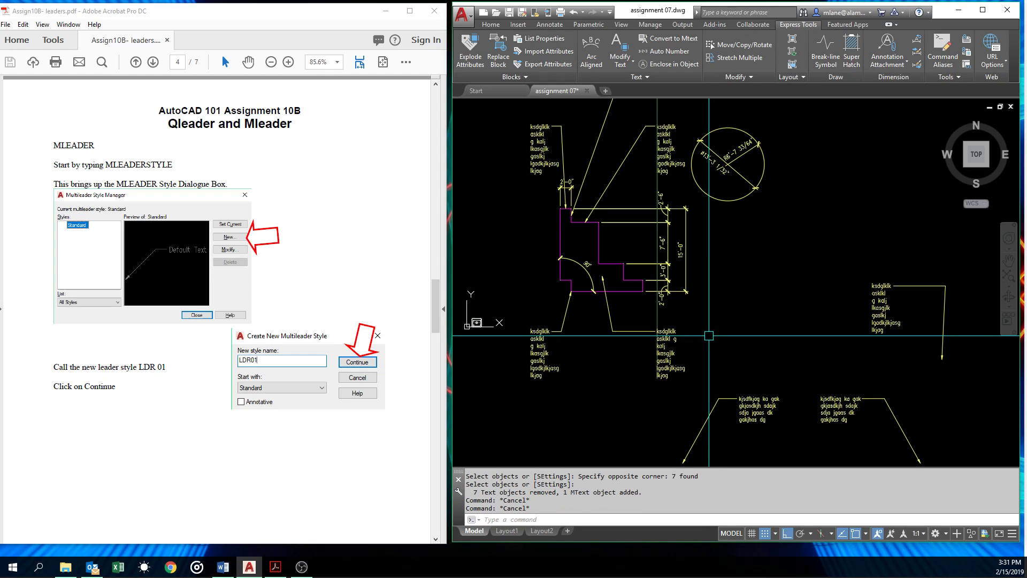
Step: Open the recent drawing dps details.dwg
left_click(474, 18)
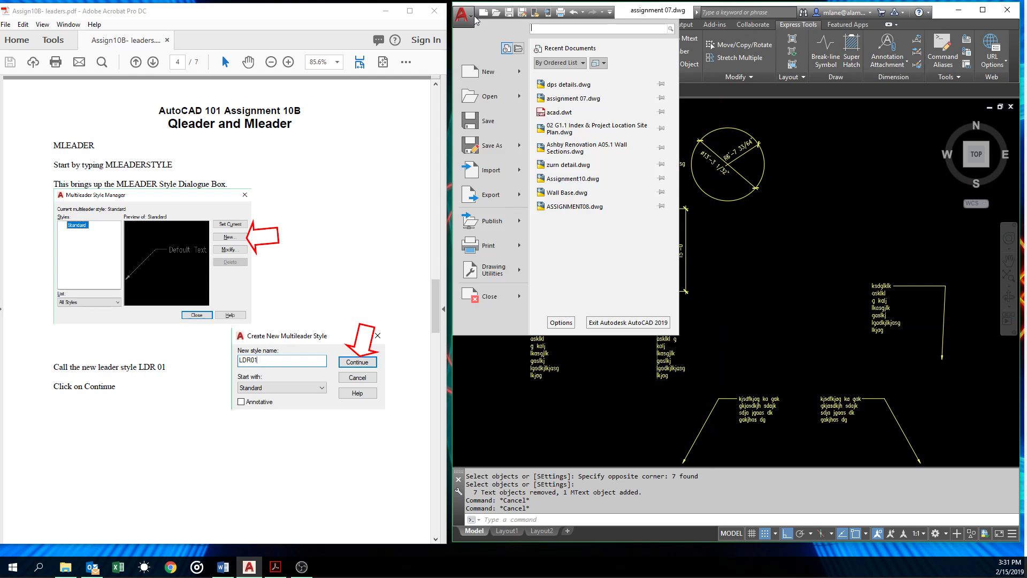
left_click(577, 99)
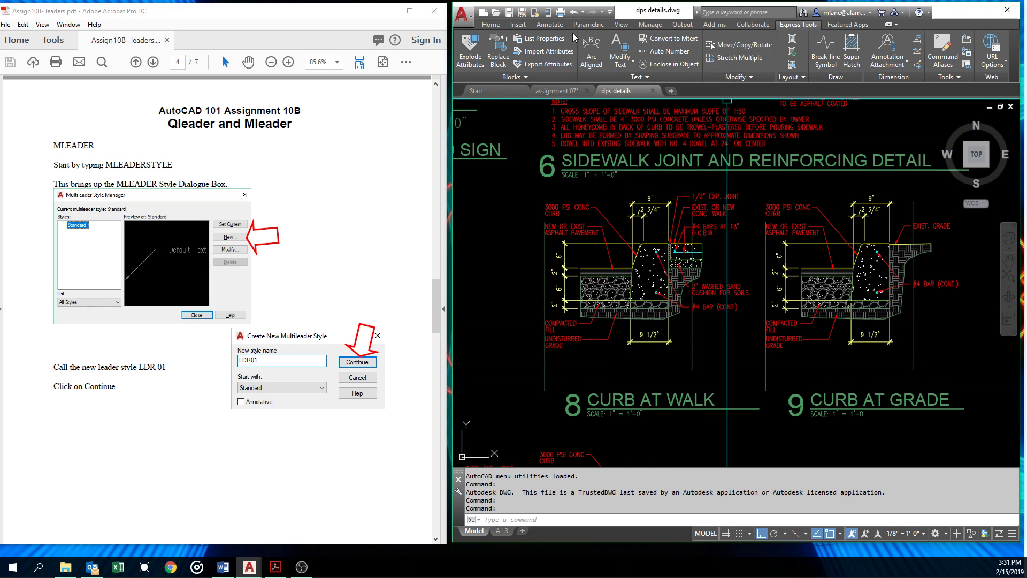
Step: Set the color of layer ADTNO to red (color 1)
left_click(494, 25)
mouse_move(742, 77)
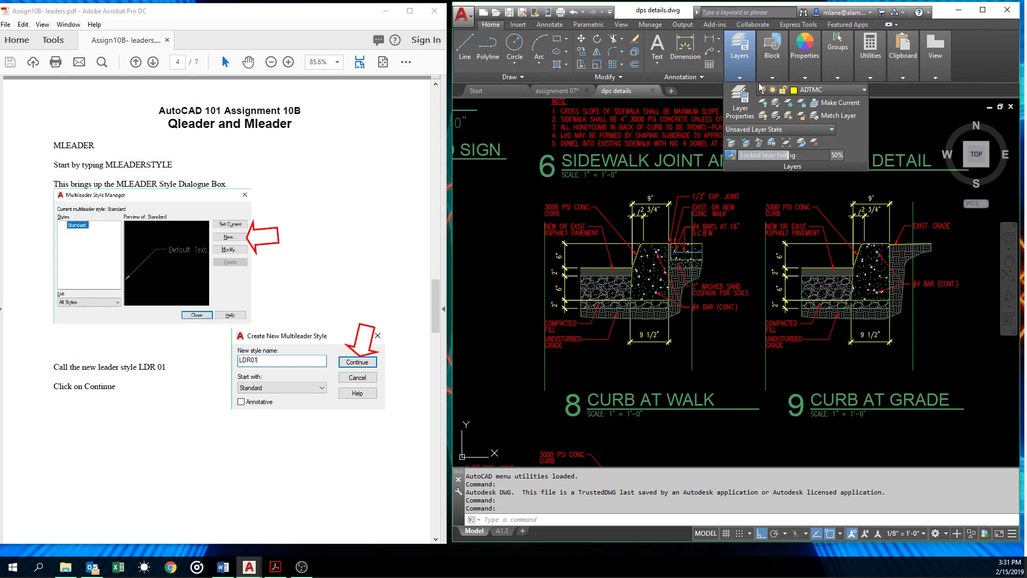
left_click(826, 90)
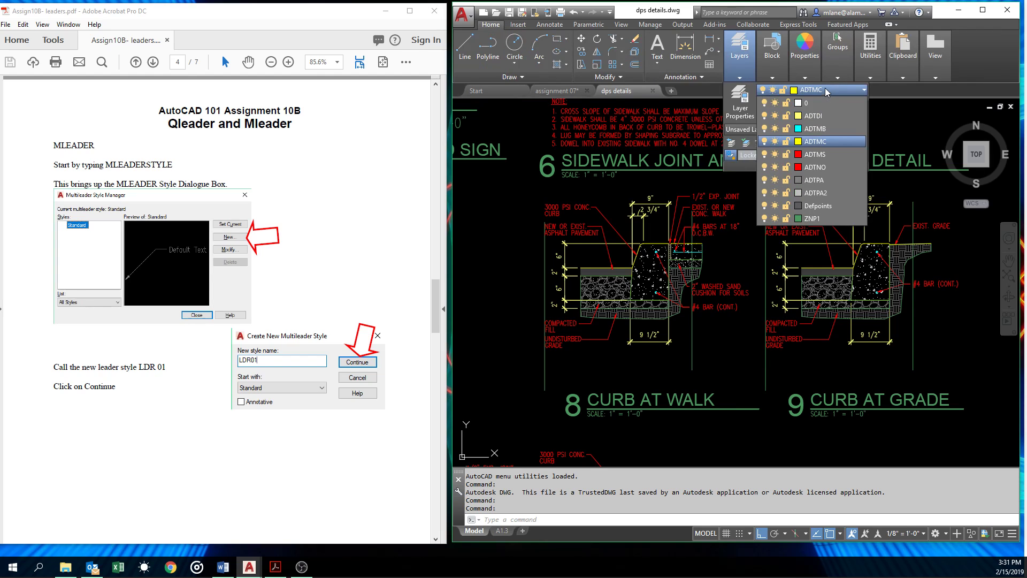
left_click(798, 168)
left_click(713, 367)
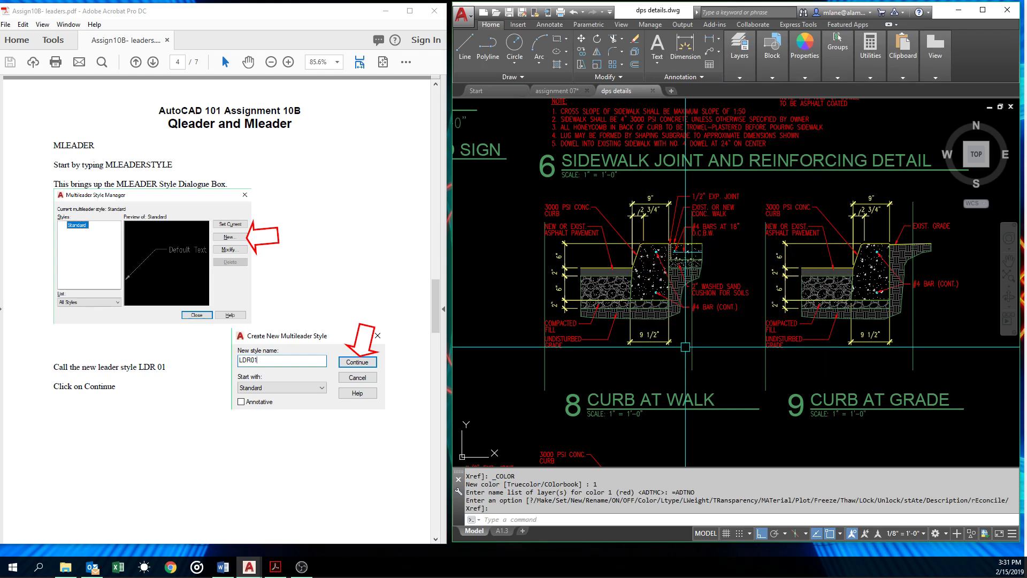
Step: Draw a quick leader from detail 8's concrete curb down below the 9 1/2" dimension, ending its horizontal landing perpendicular to the vertical guide line
type("qleader")
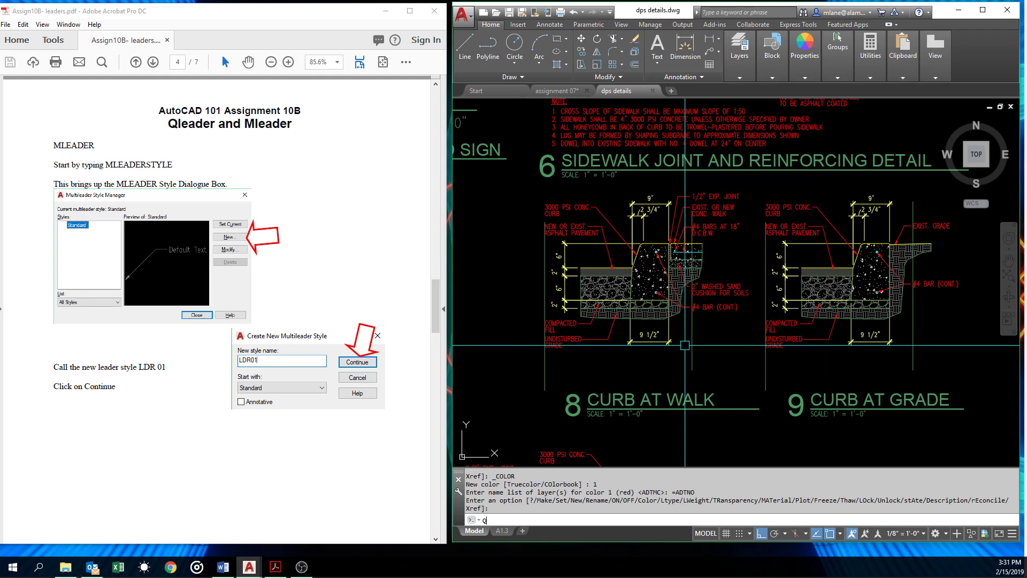
key("Return")
left_click(650, 294)
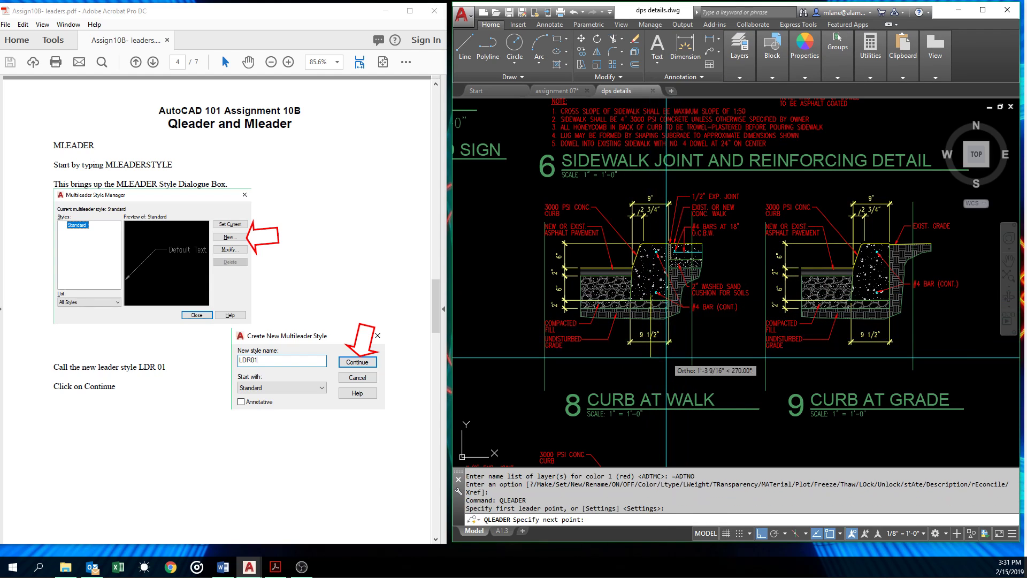
scroll(674, 372, "up", 4)
key("F8")
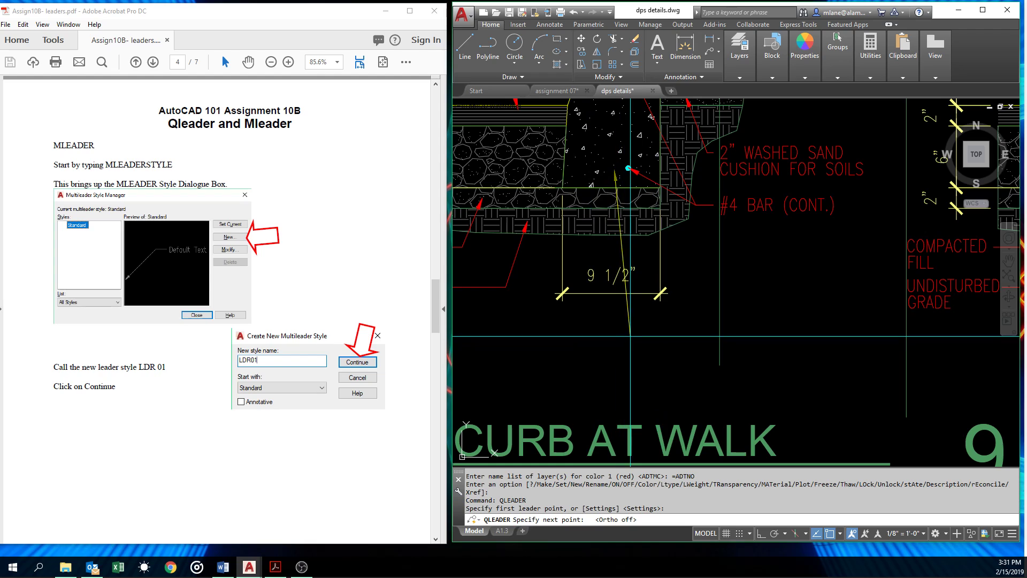
left_click(656, 341)
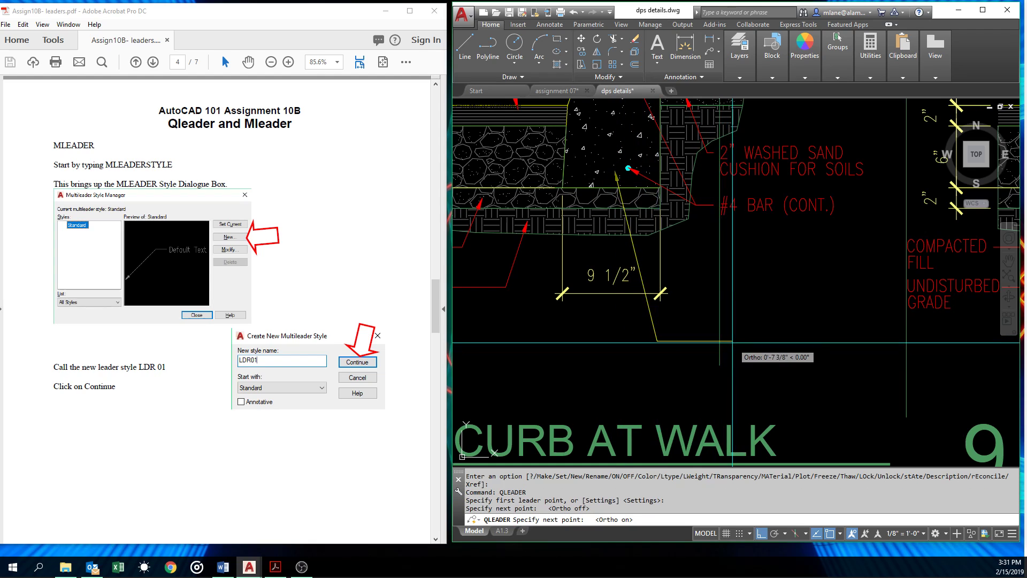
key("F8")
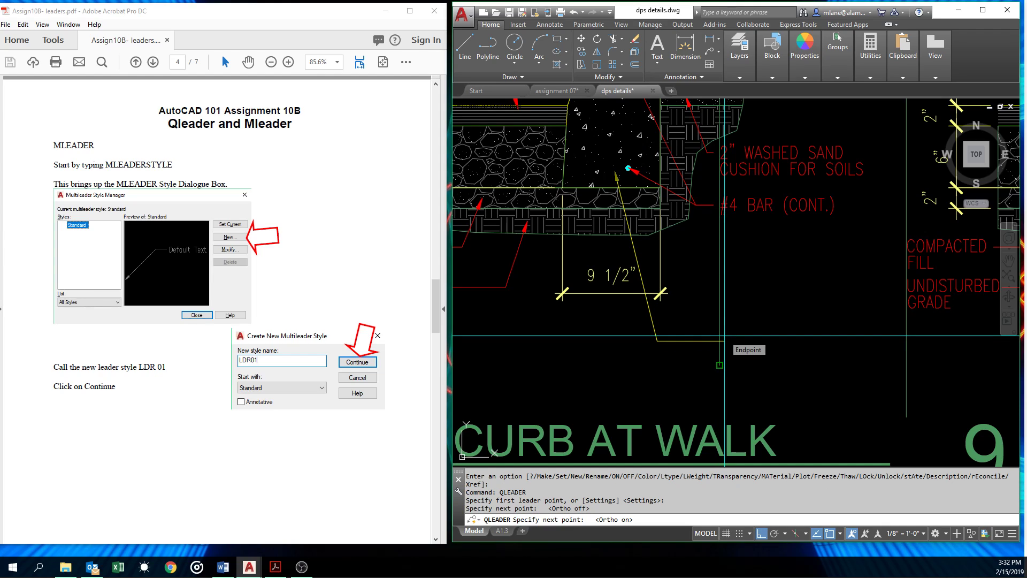
type("er")
key("Return")
left_click(720, 340)
key("Return")
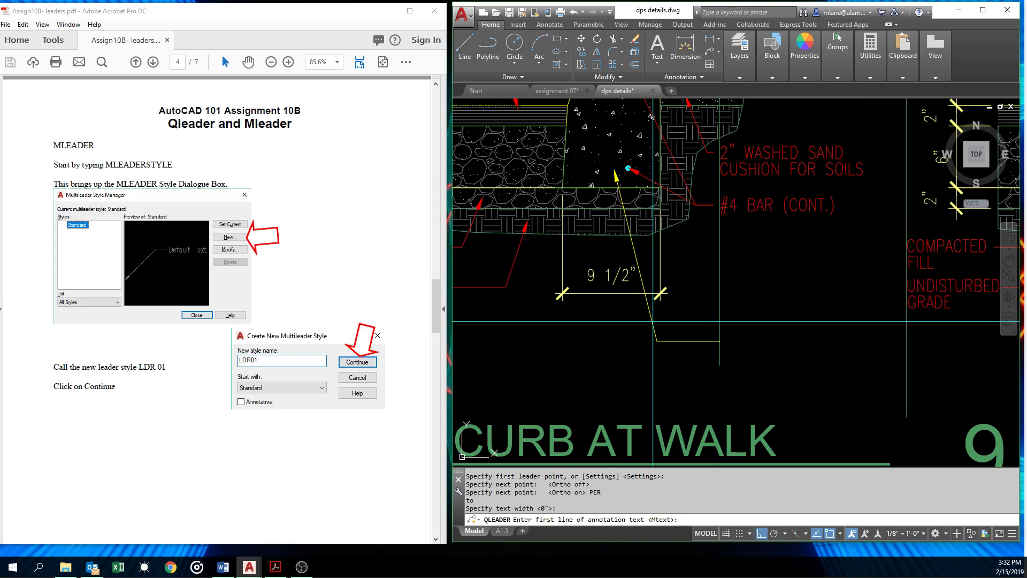
Step: Cancel the annotation text entry and erase the quick leader below the curb
key("Escape")
key("Escape")
left_click(656, 334)
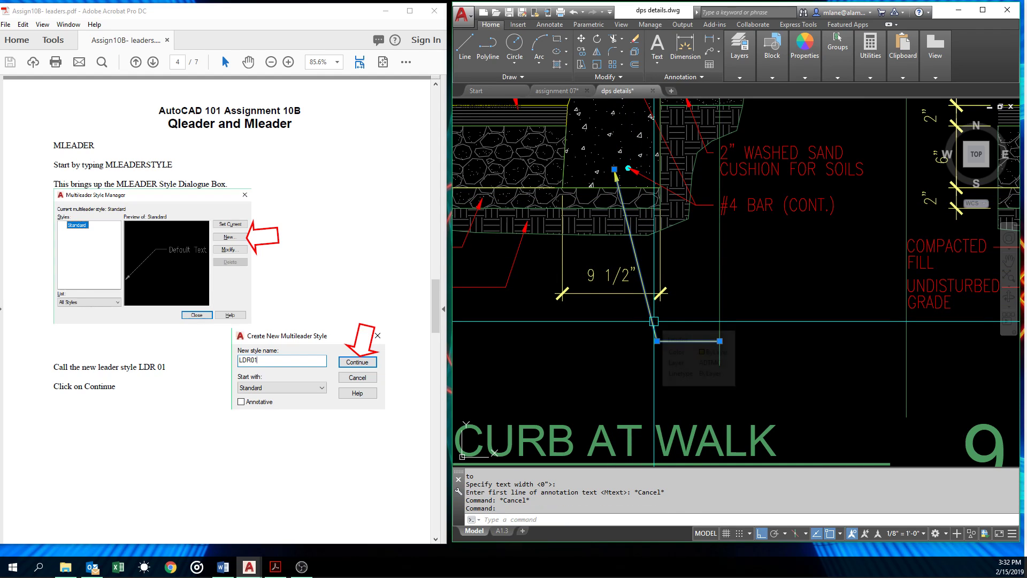
key("Delete")
Step: Move the 9 1/2" dimension text below the curb to the right, outside its extension line
left_click(610, 276)
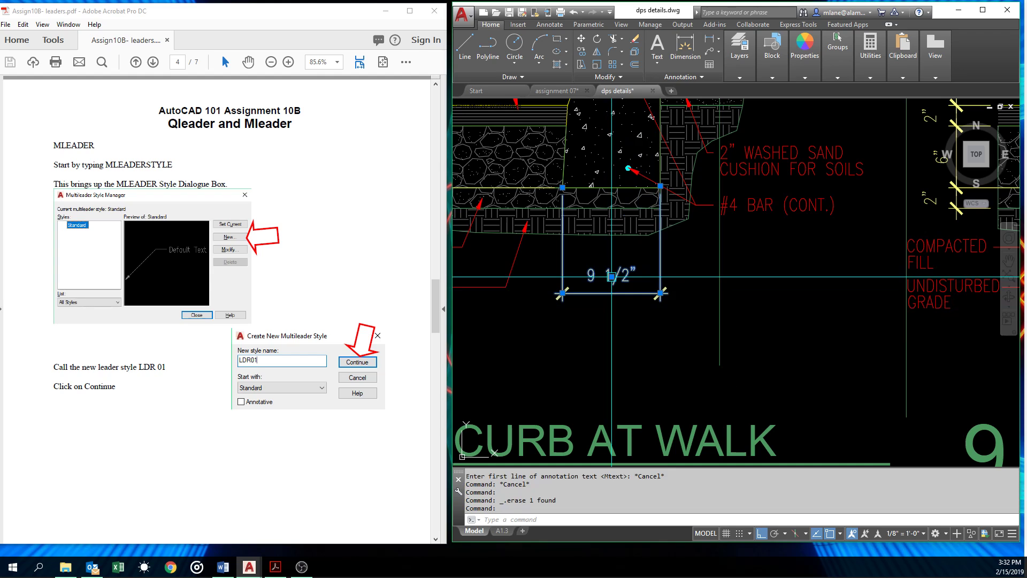
left_click(612, 276)
left_click(693, 269)
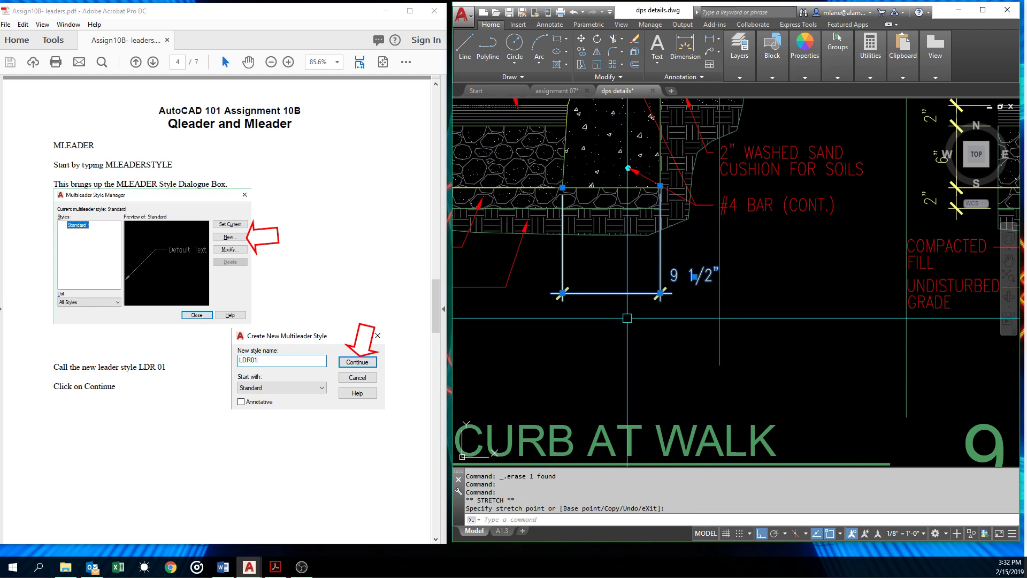
key("Escape")
key("Escape")
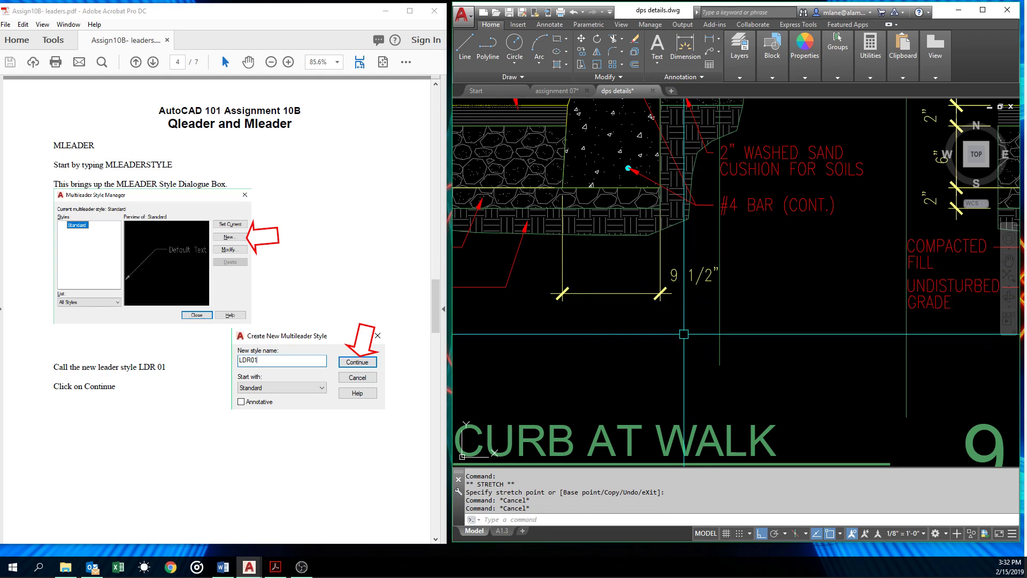
Step: Return the 9 1/2" dimension text to its Home position with DIMTEDIT
type("DIMTEDIT")
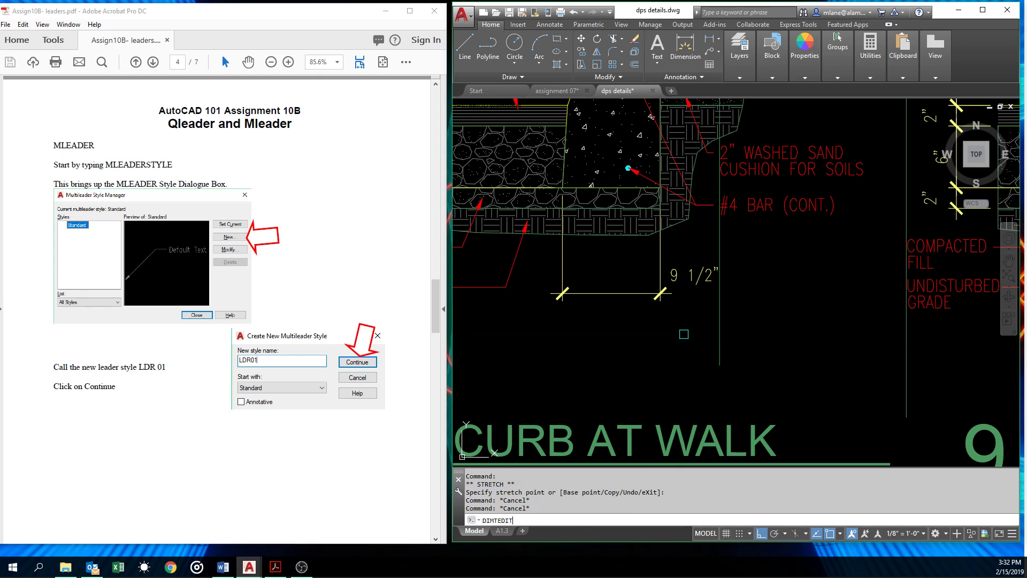
key("Return")
left_click(689, 272)
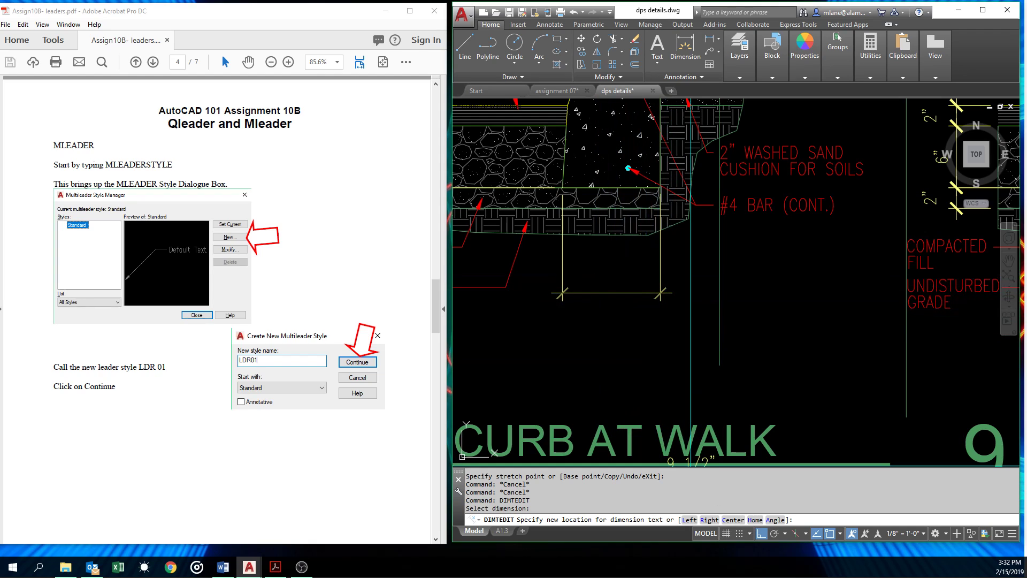
key("Return")
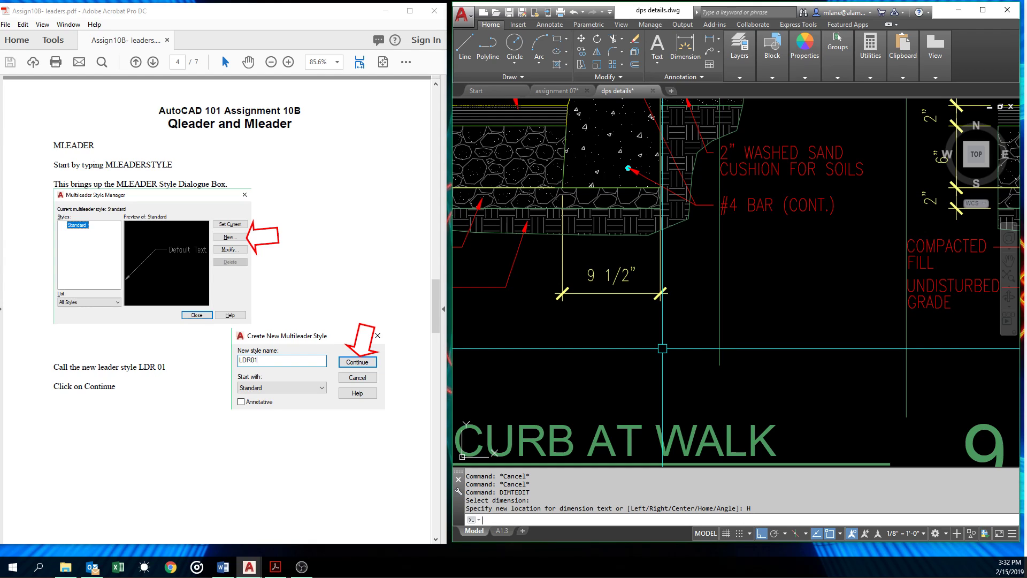
Step: Replace the "WIDTH VARIES-REFER TO PLANS" dimension text above the sidewalk section with the measured-value placeholder <>
scroll(662, 348, "down", 3)
scroll(619, 392, "up", 1)
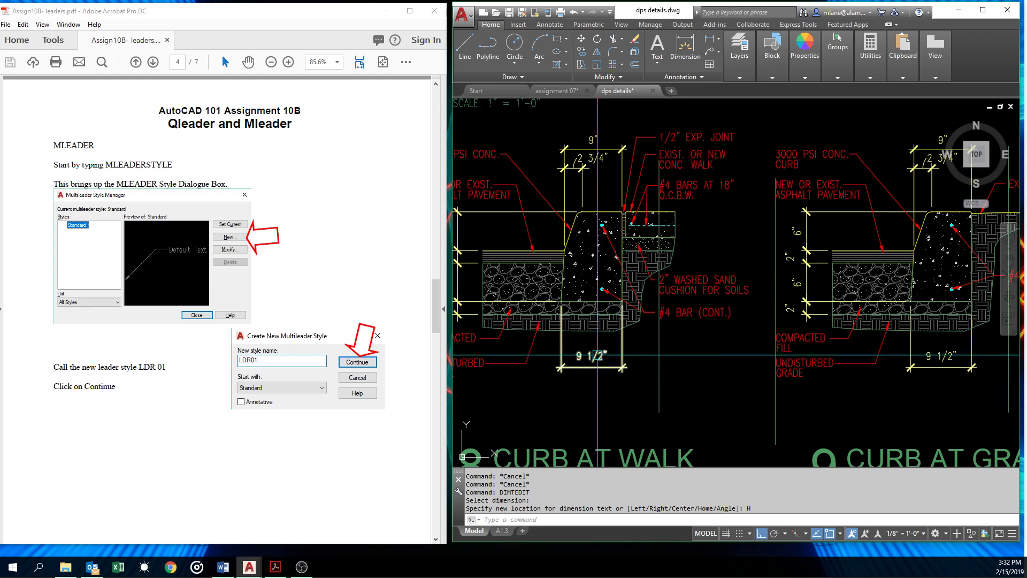
scroll(597, 354, "down", 2)
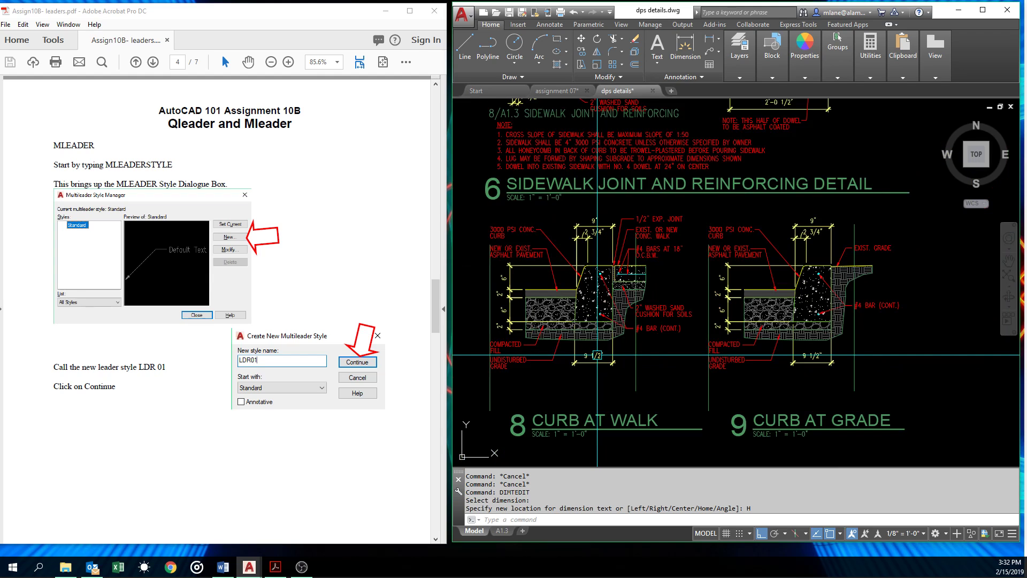
scroll(598, 355, "down", 2)
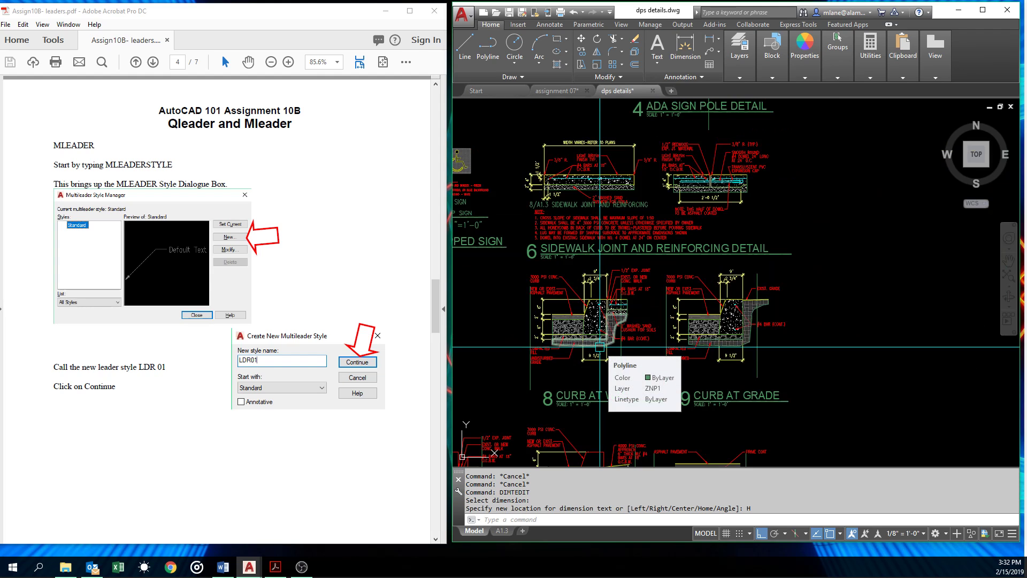
scroll(599, 171, "up", 5)
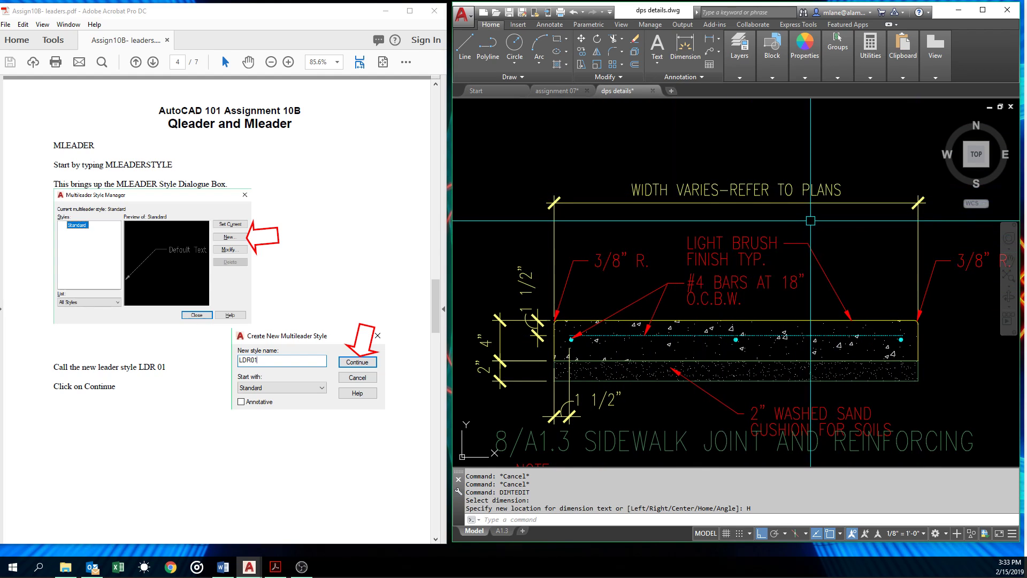
middle_click_drag(811, 220, 726, 218)
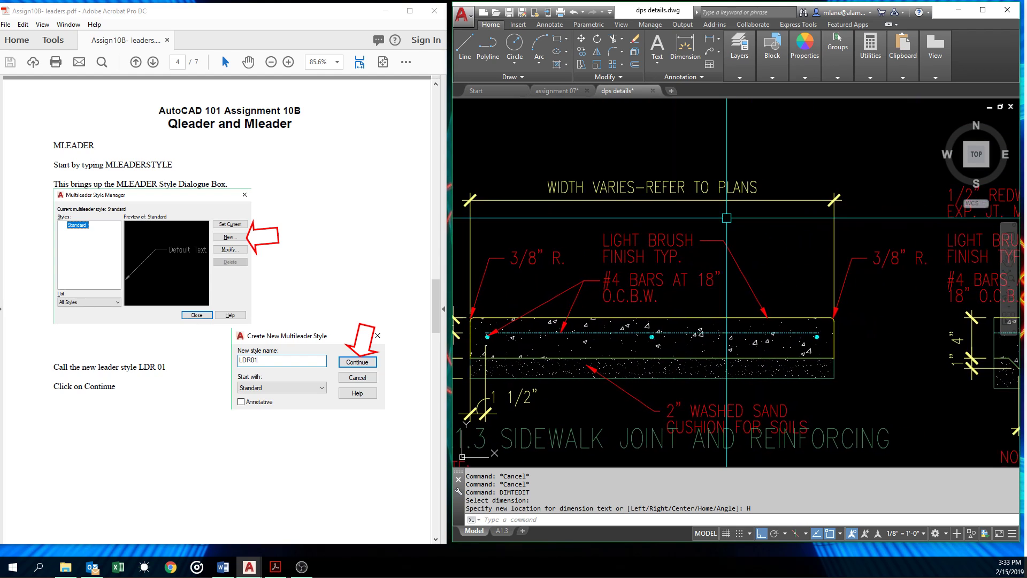
double_click(678, 184)
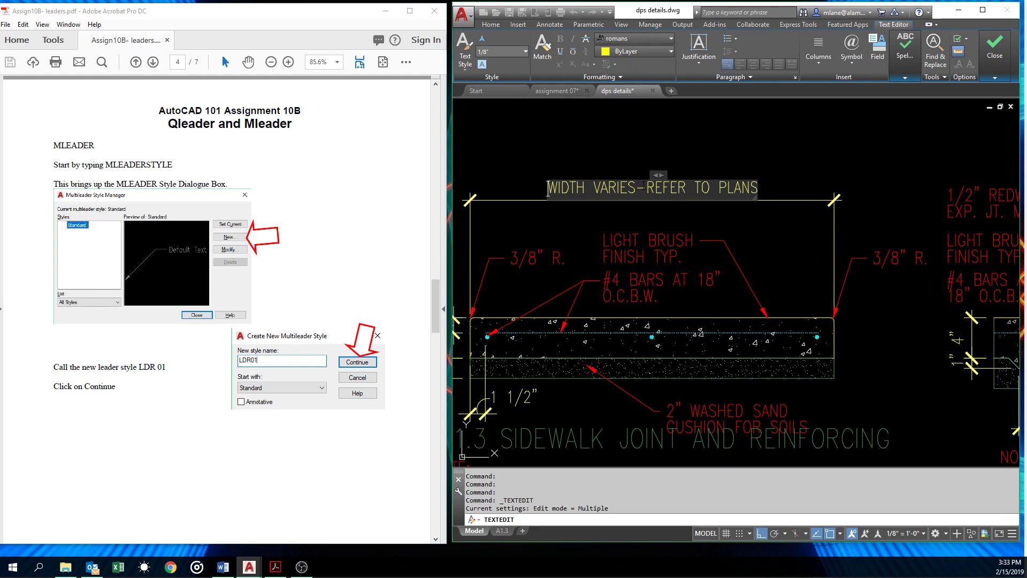
type("<>")
key("Delete")
key("Delete")
key("Delete")
key("Delete")
key("Delete")
key("Delete")
key("Delete")
key("Delete")
key("Delete")
key("Delete")
key("Delete")
key("Delete")
key("Delete")
key("Delete")
key("Delete")
key("Delete")
key("Delete")
key("Delete")
key("Delete")
key("Delete")
key("Delete")
key("Delete")
key("Delete")
key("Delete")
key("Delete")
key("Delete")
key("Delete")
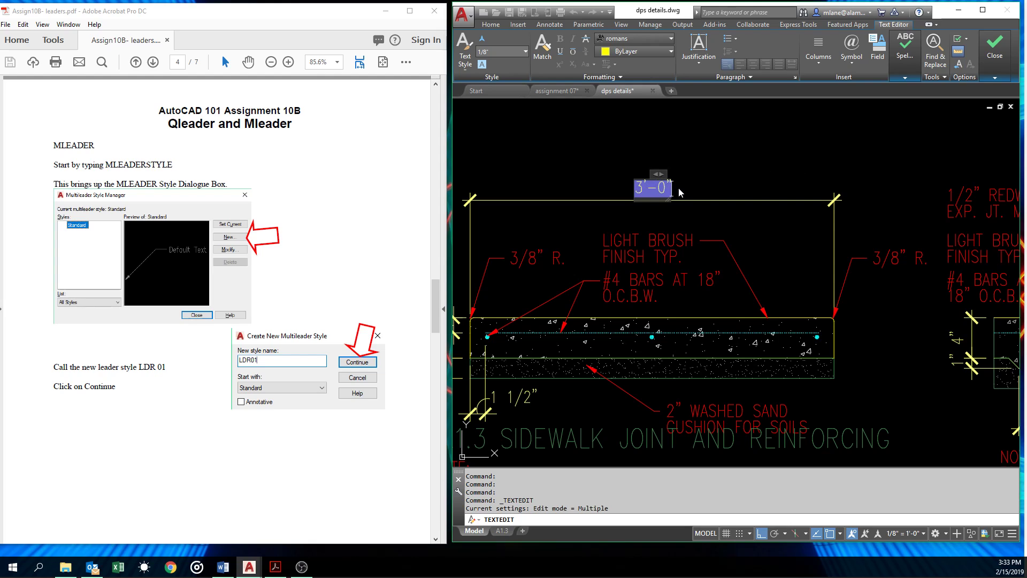
Step: Clear the sidewalk width dimension's text and enter "WIDTH VARIES ± <>", using %%p for the plus-minus symbol
key("Delete")
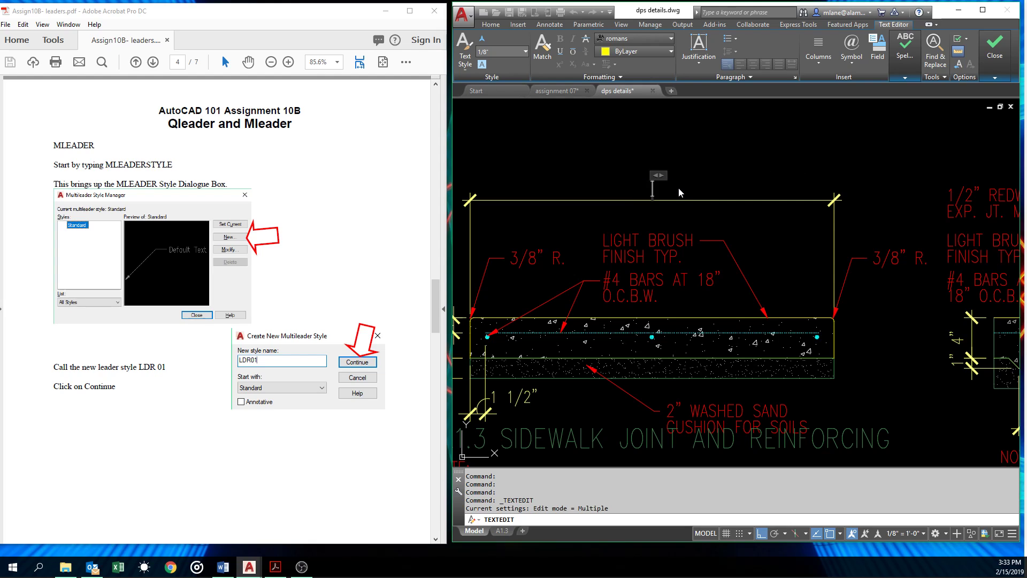
type("WIDTH VARIES")
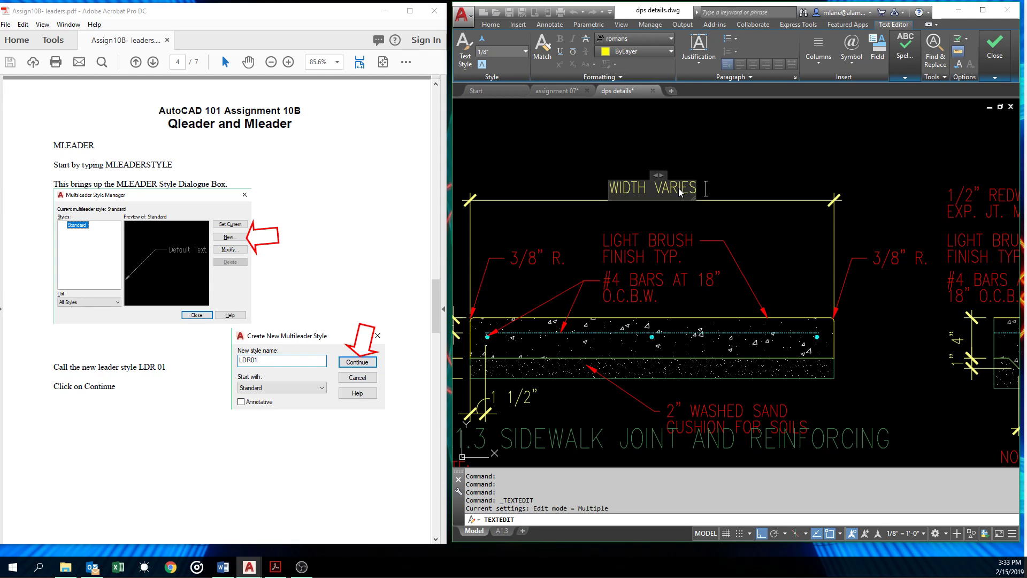
type("%%p")
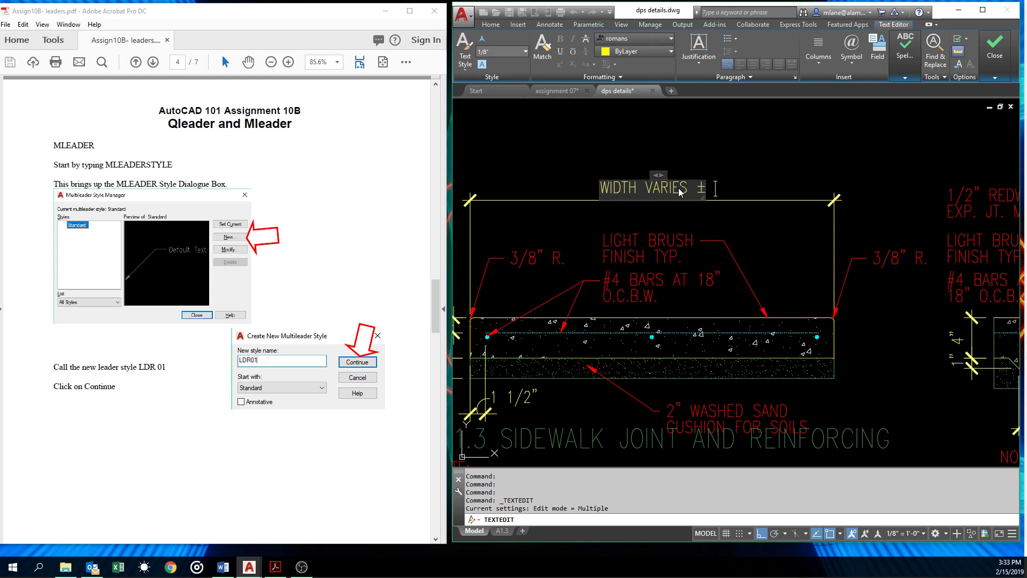
type(" <")
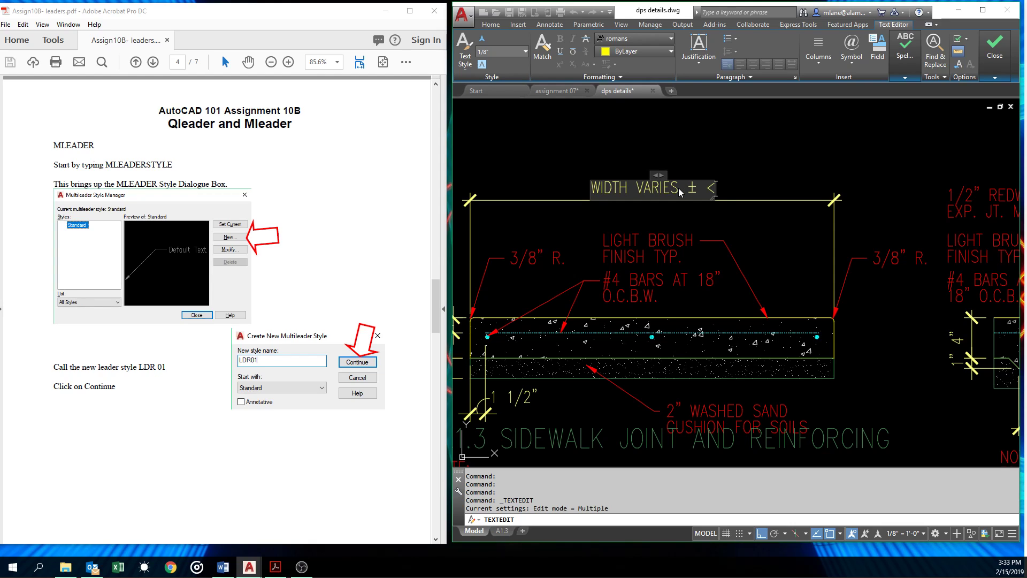
type(">")
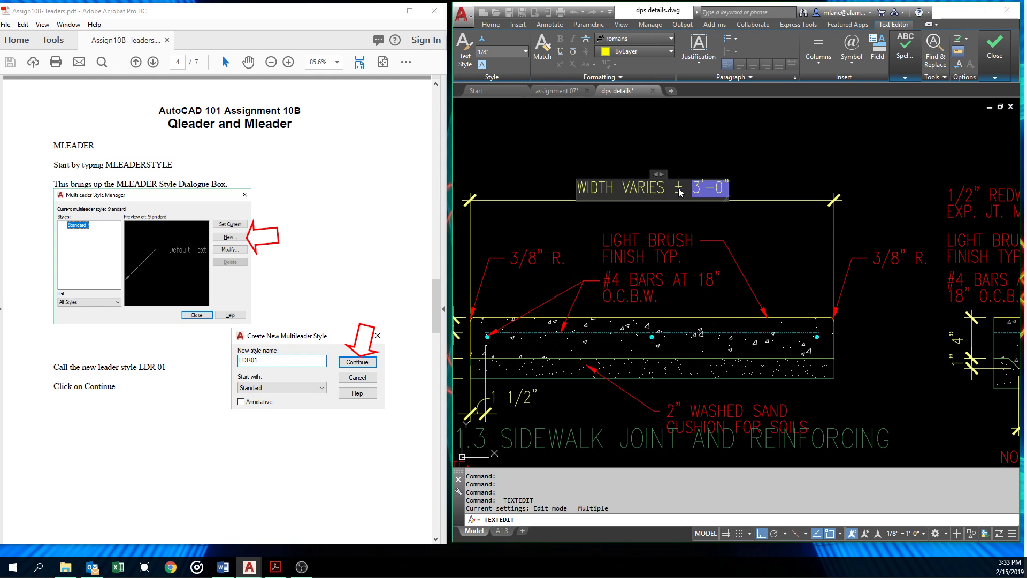
left_click(780, 178)
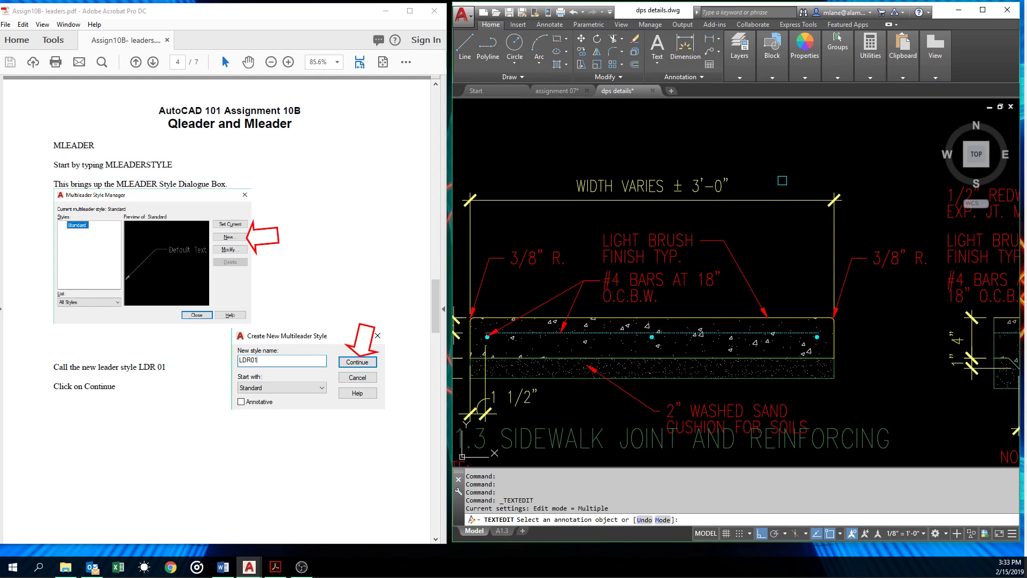
Step: Try stretching the right end of the sidewalk width dimension inward by its extension-line origin
key("Escape")
left_click(782, 199)
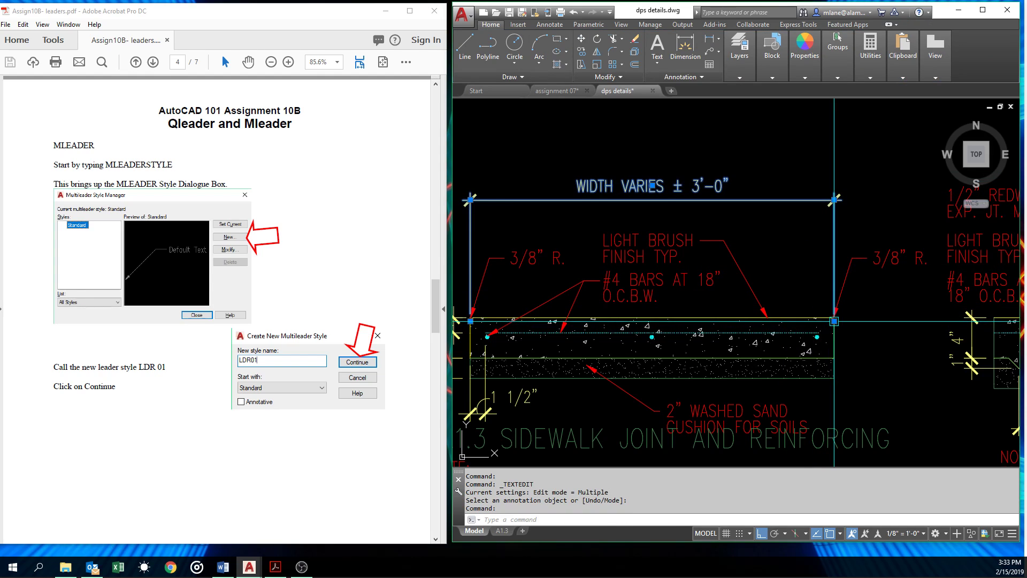
left_click(835, 321)
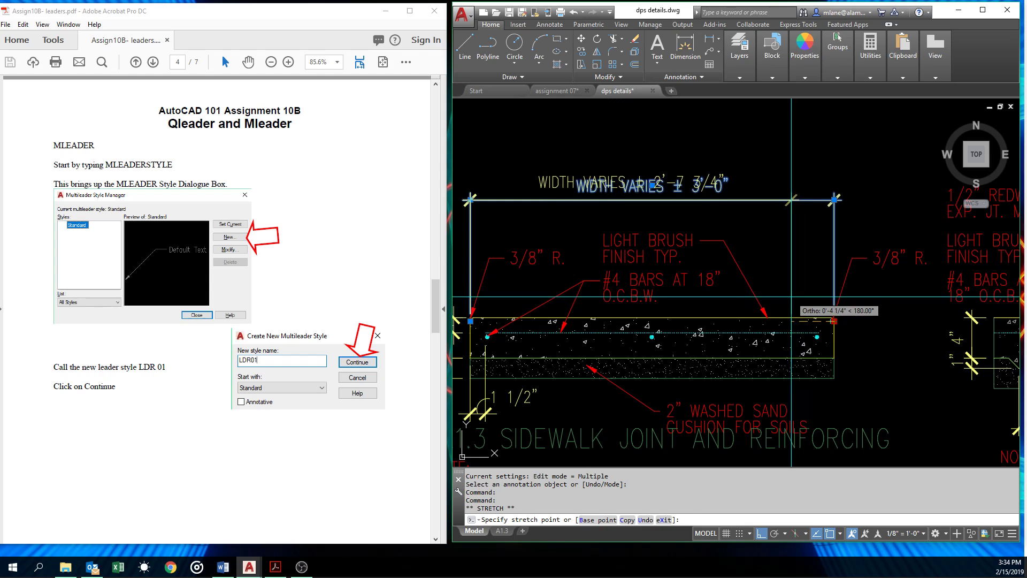
key("Escape")
key("Escape")
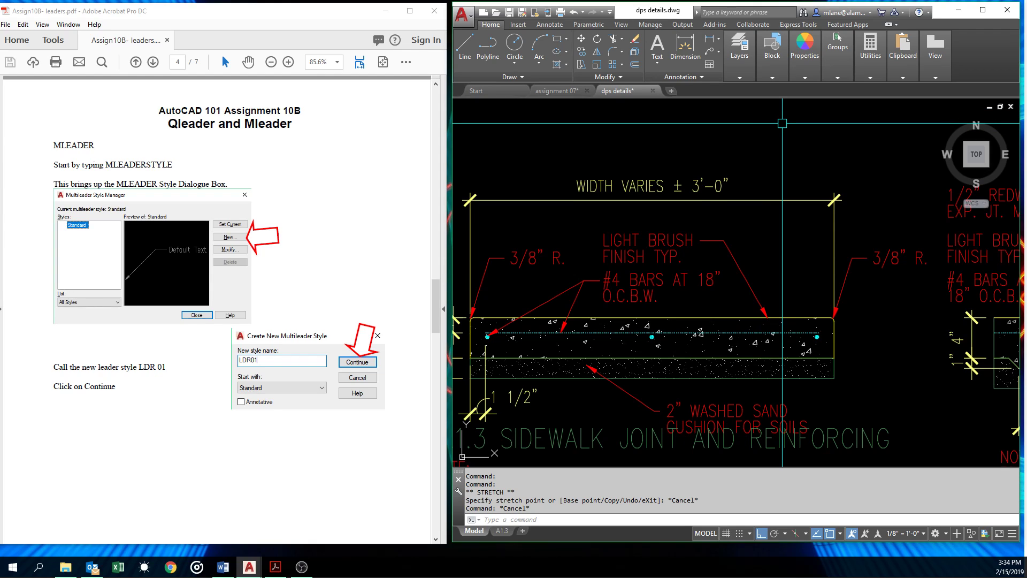
Step: Undo the text edits on the sidewalk width dimension until "WIDTH VARIES-REFER TO PLANS" is restored
type("UU")
key("Return")
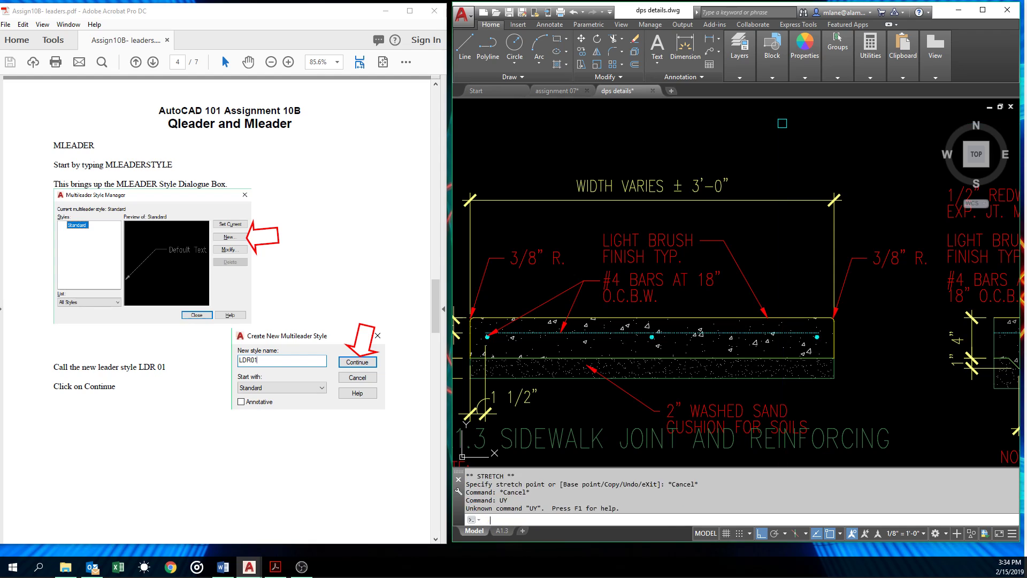
key("Return")
type("U")
key("Return")
type("UU")
key("Return")
type("U")
key("Return")
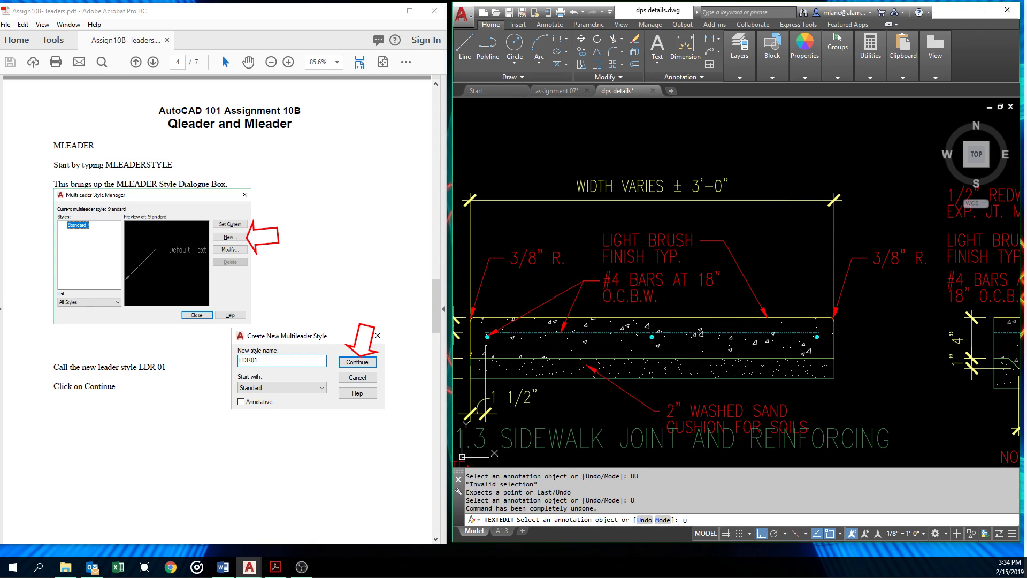
key("Escape")
key("Escape")
type("U")
key("Return")
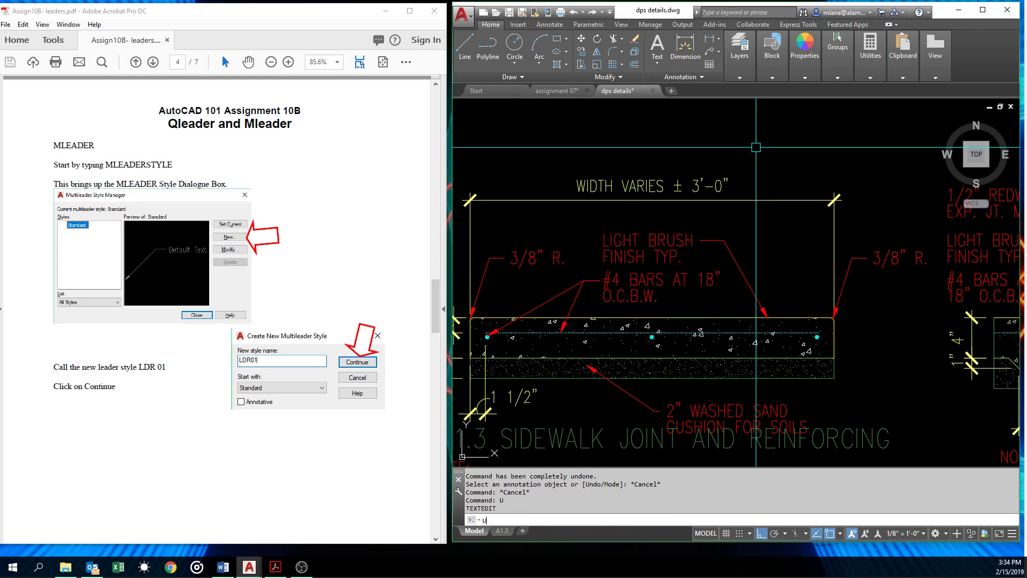
type("U")
key("Return")
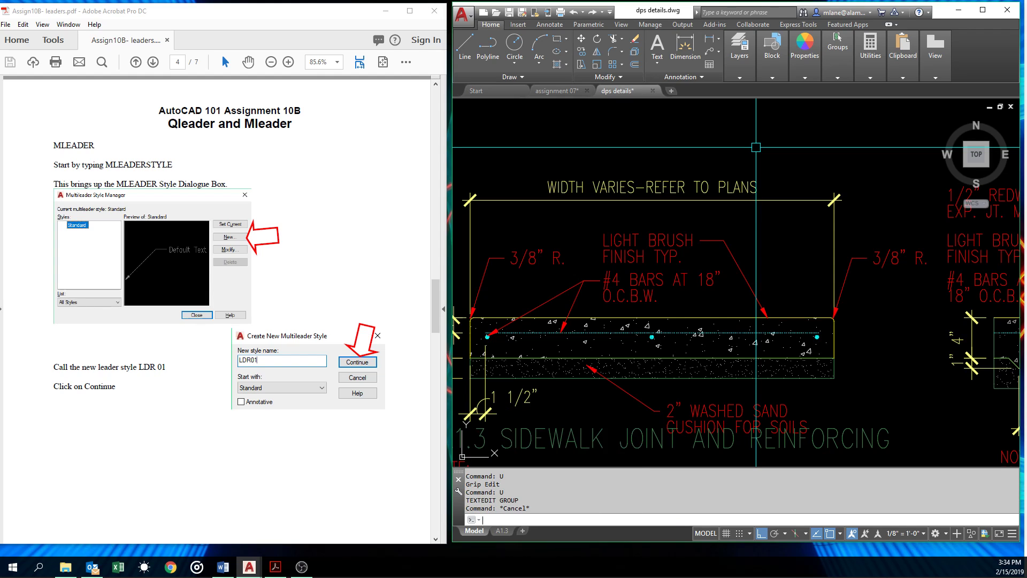
Step: Select the concrete hatch in the sidewalk section, examine its pattern and scale properties, and deselect it
scroll(772, 151, "down", 2)
middle_click_drag(772, 150, 730, 182)
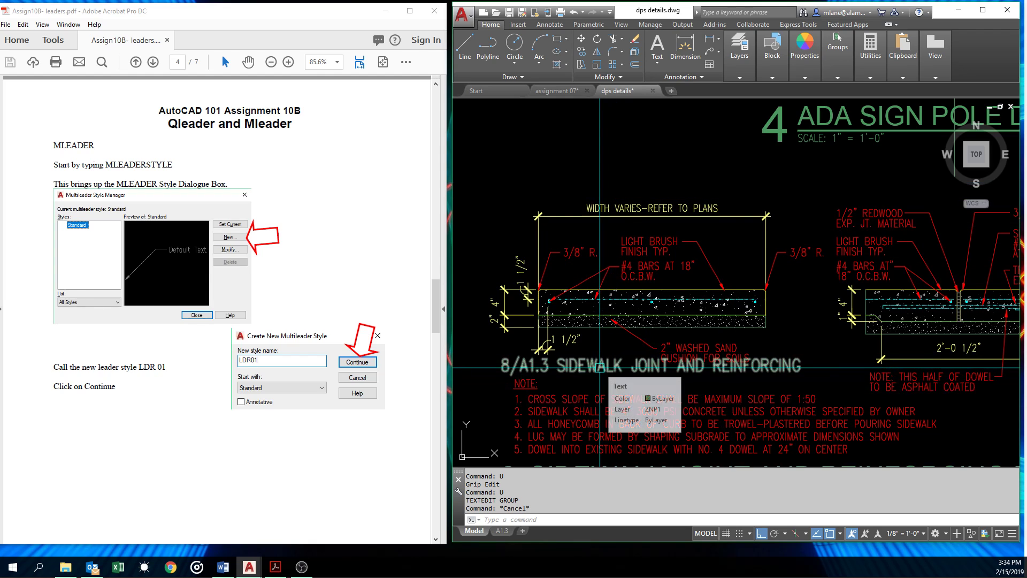
scroll(600, 368, "up", 2)
scroll(593, 314, "up", 4)
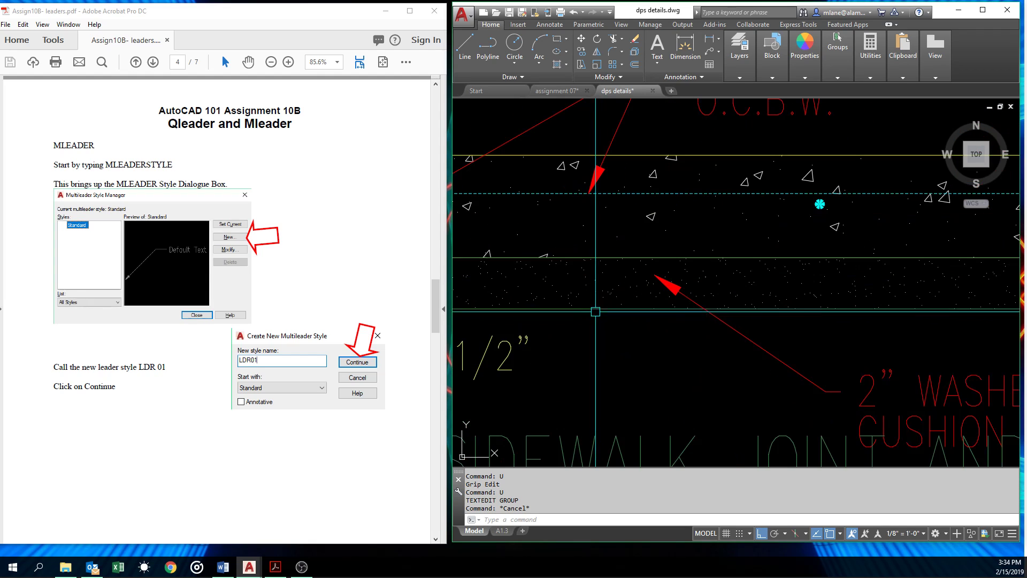
scroll(600, 298, "down", 6)
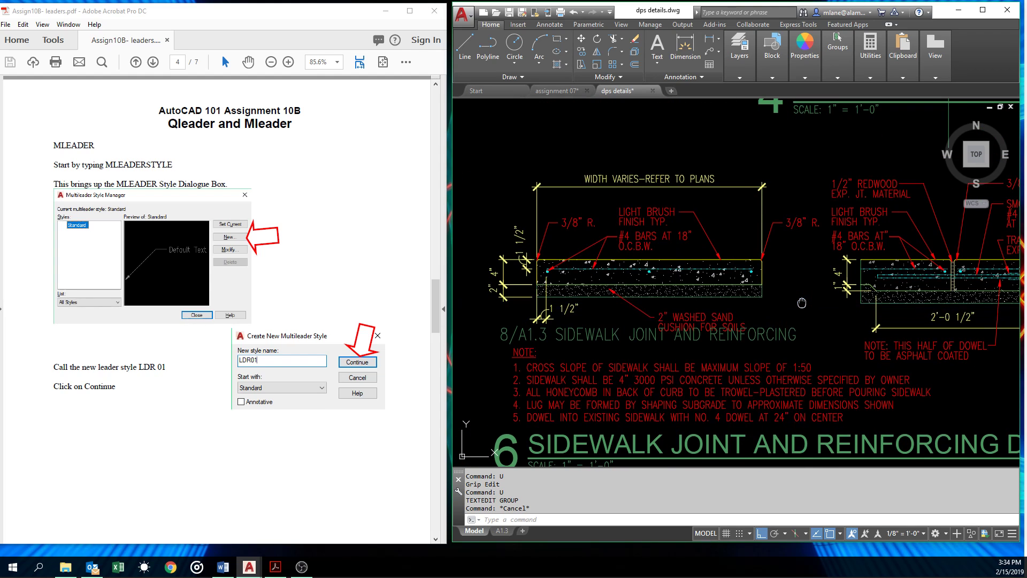
middle_click_drag(803, 304, 776, 304)
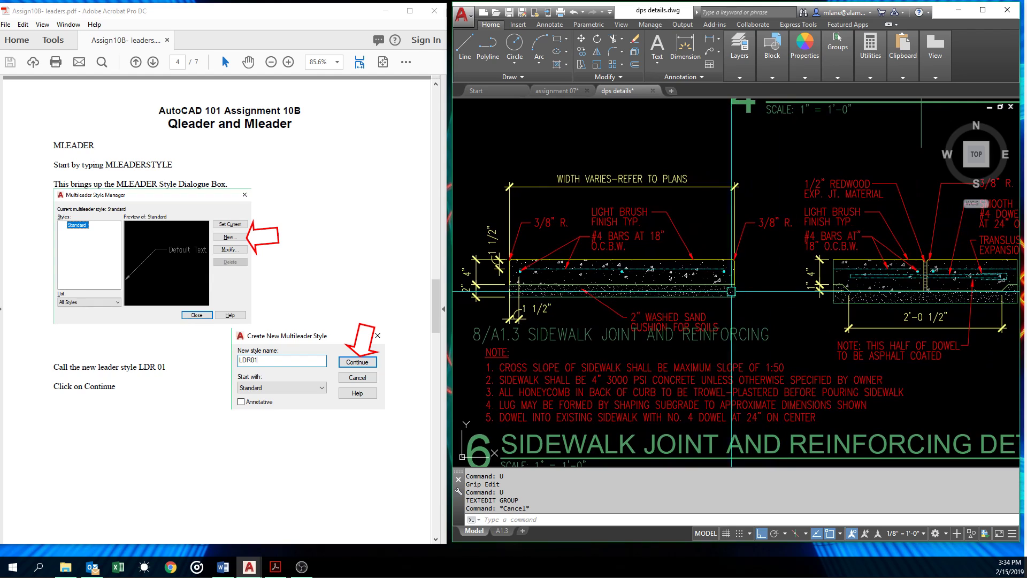
scroll(686, 276, "up", 4)
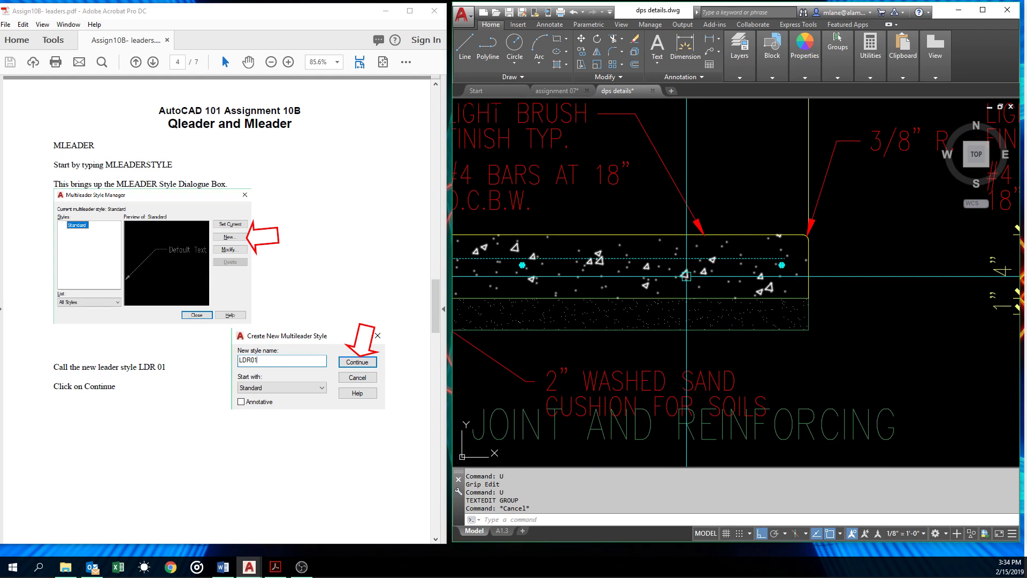
left_click(683, 272)
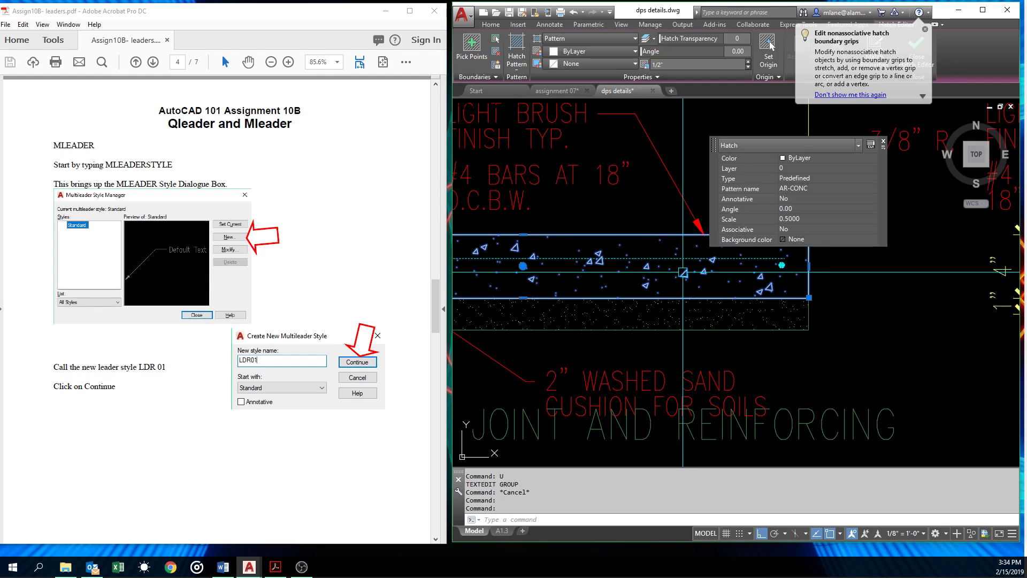
left_click(814, 219)
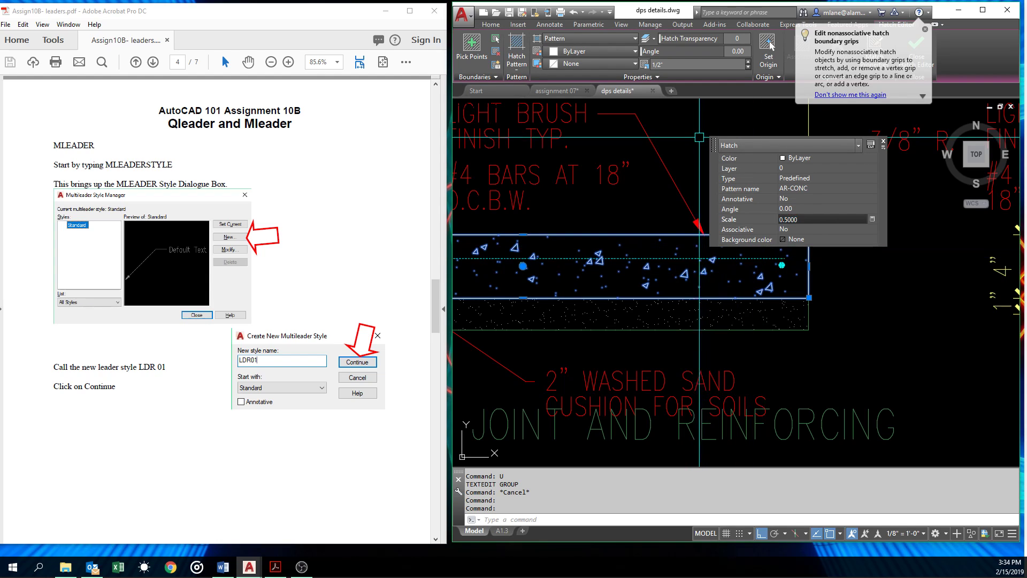
key("Escape")
key("Escape")
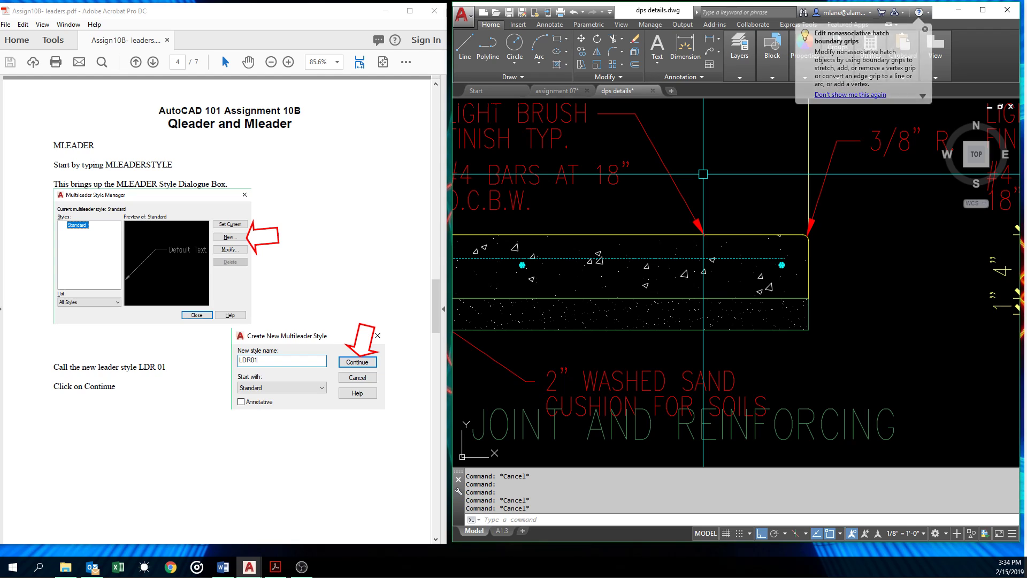
Step: Open the sidewalk's concrete hatch with HATCHEDIT, review its pattern, angle and scale settings, and cancel the edit
type("H")
type("AT")
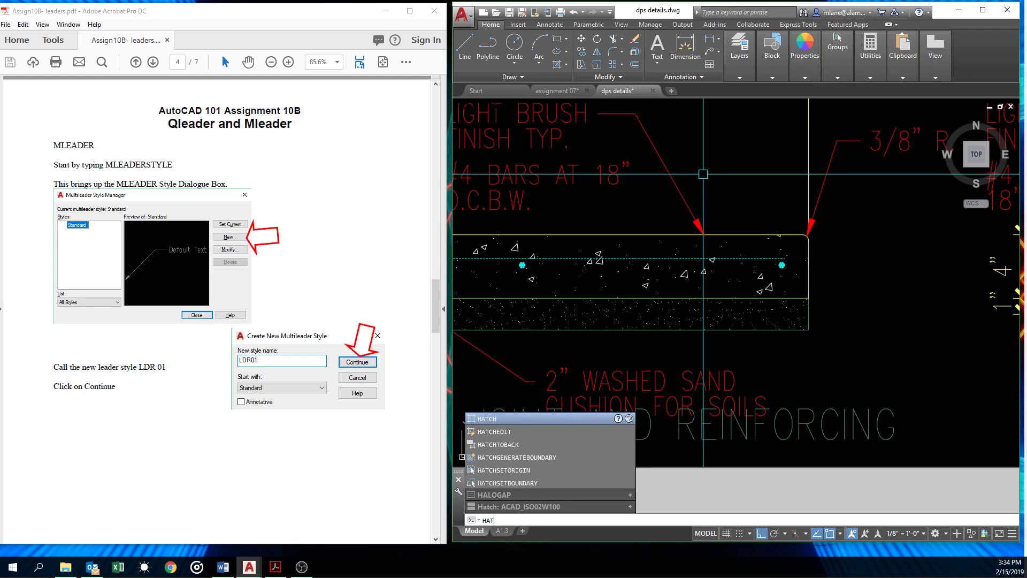
type("CHEDIT")
key("Return")
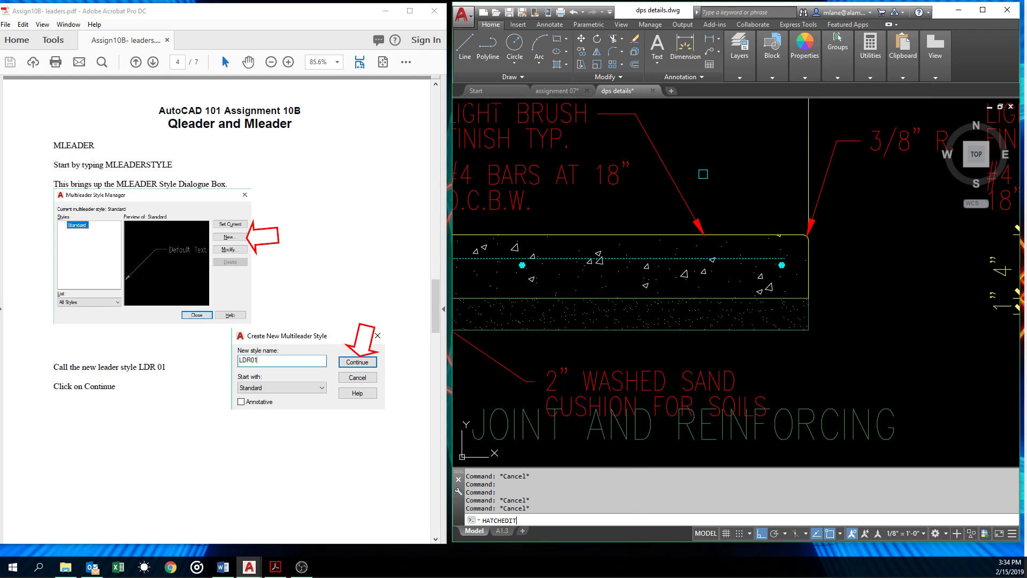
left_click(712, 260)
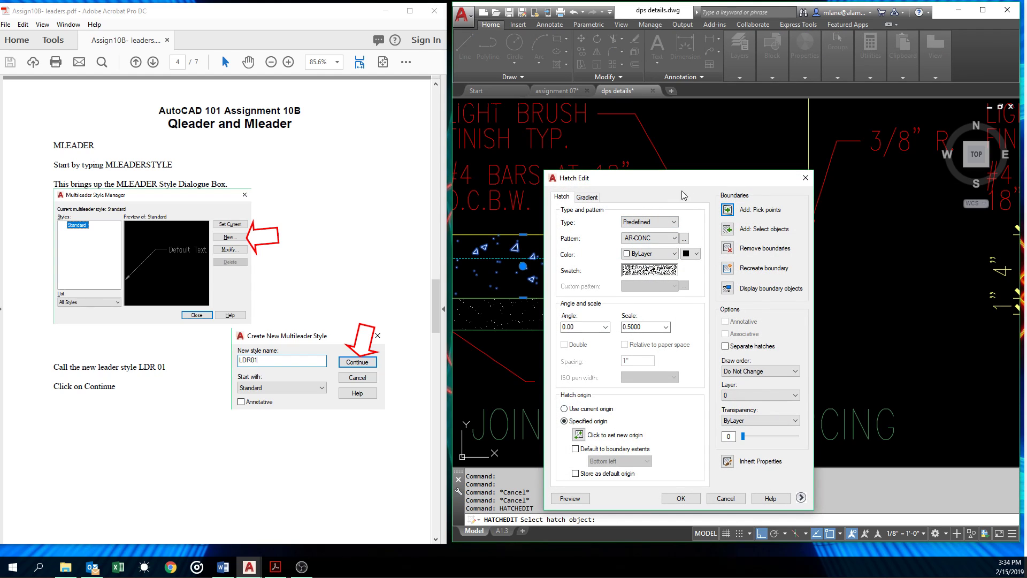
left_click_drag(694, 178, 728, 131)
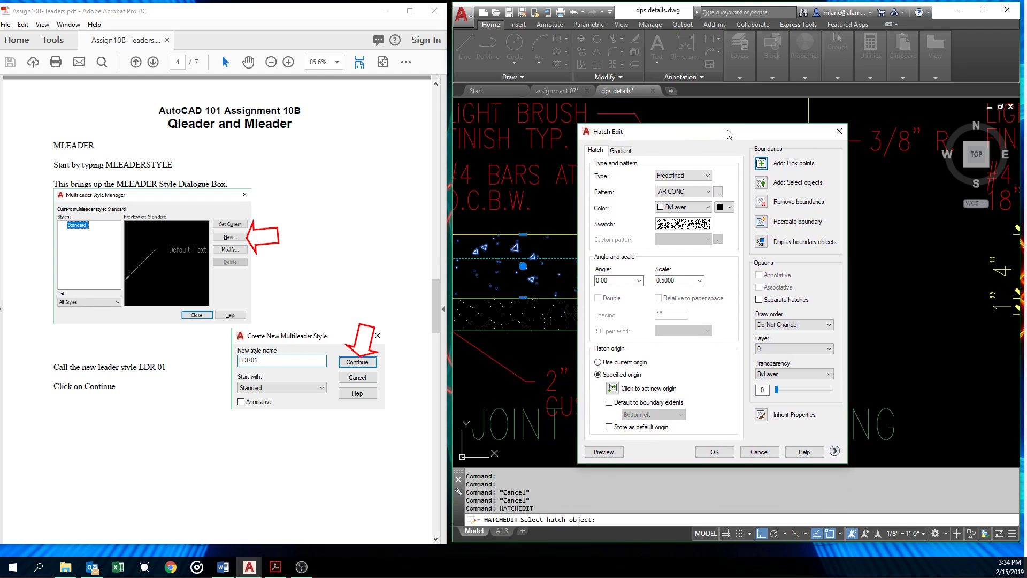
left_click(759, 451)
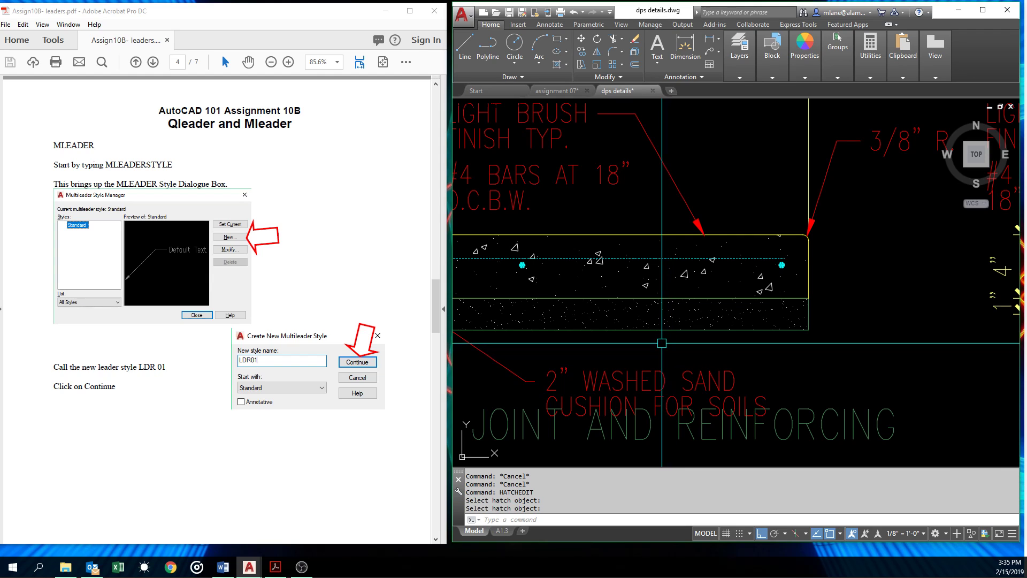
Step: Open the sand hatch below the sidewalk slab with HATCHEDIT and expand the additional island and boundary options
scroll(662, 343, "down", 4)
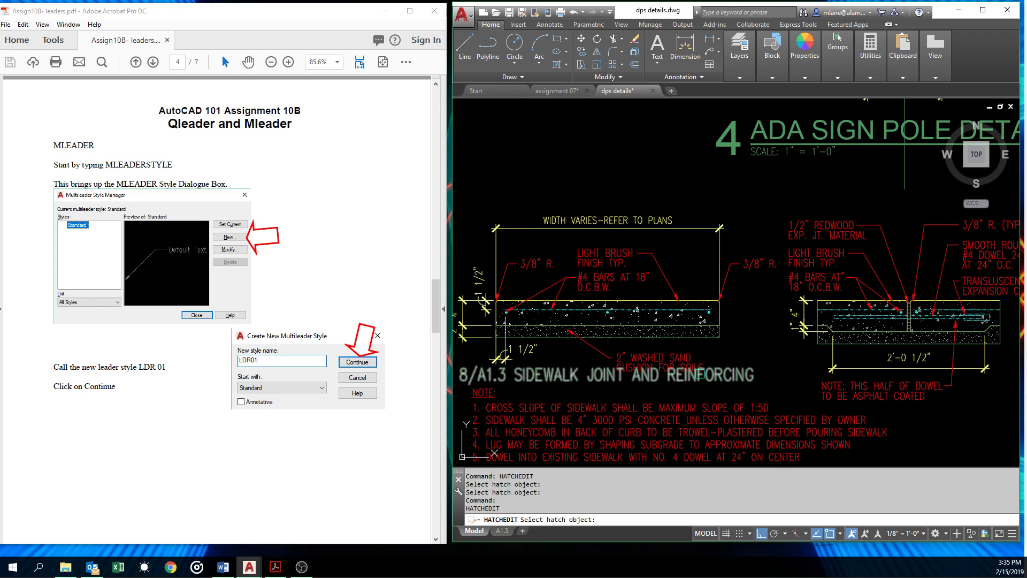
double_click(660, 330)
left_click(659, 332)
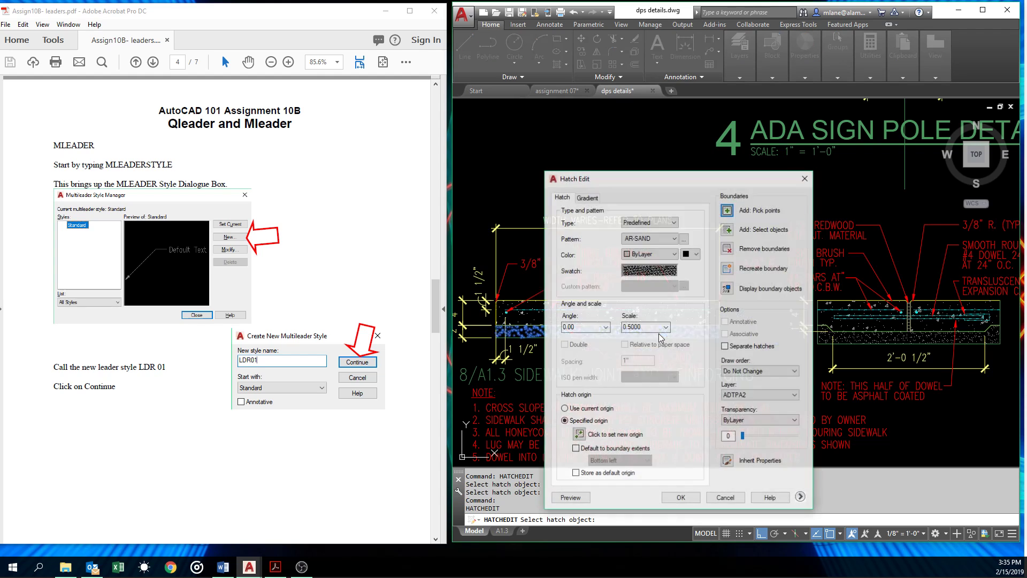
left_click_drag(686, 183, 712, 142)
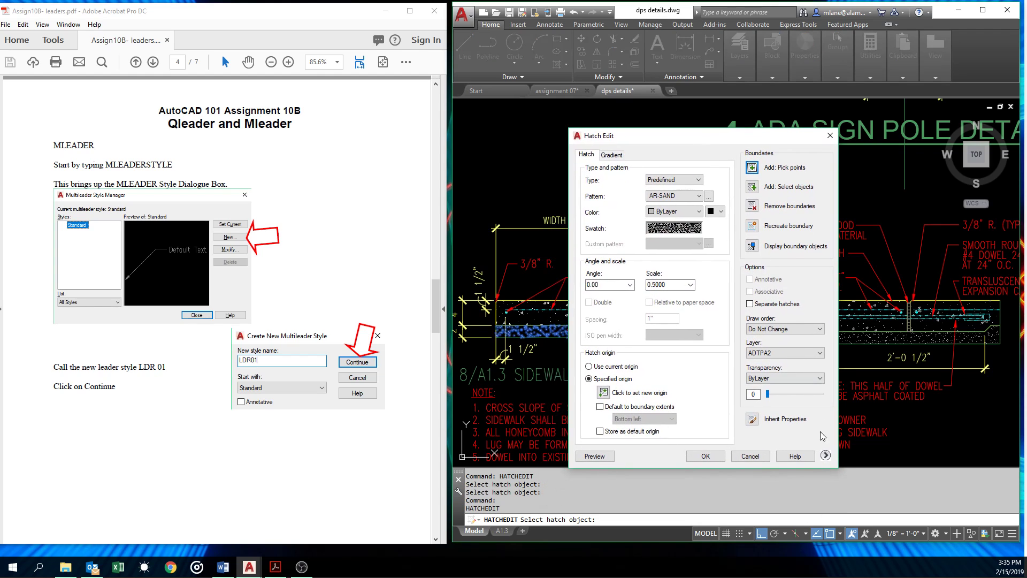
left_click(825, 456)
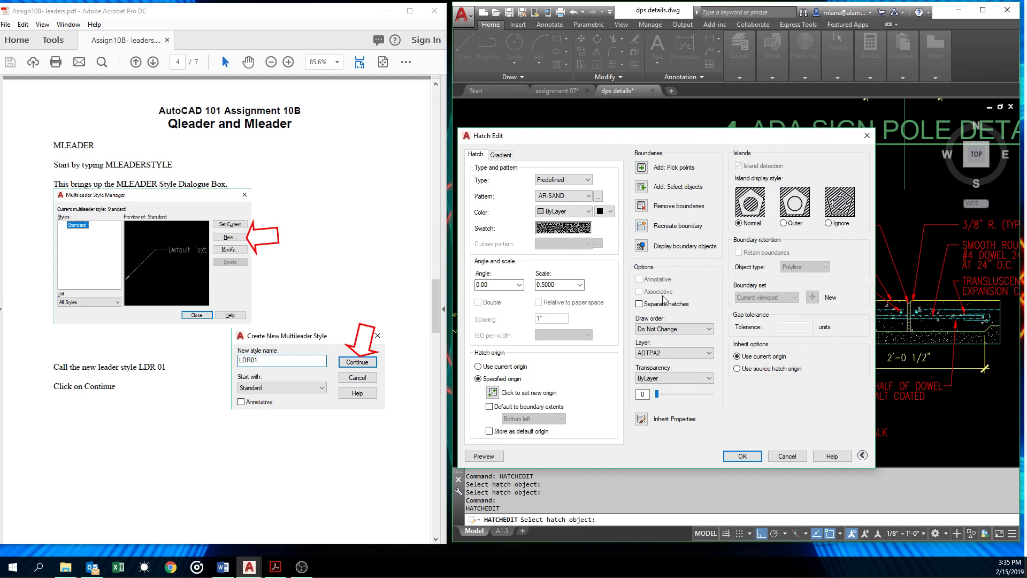
Step: Try the AR-CONC, DOTS, ISO05W100 and STARS patterns for the sand hatch, then cancel the hatch edit
left_click(588, 196)
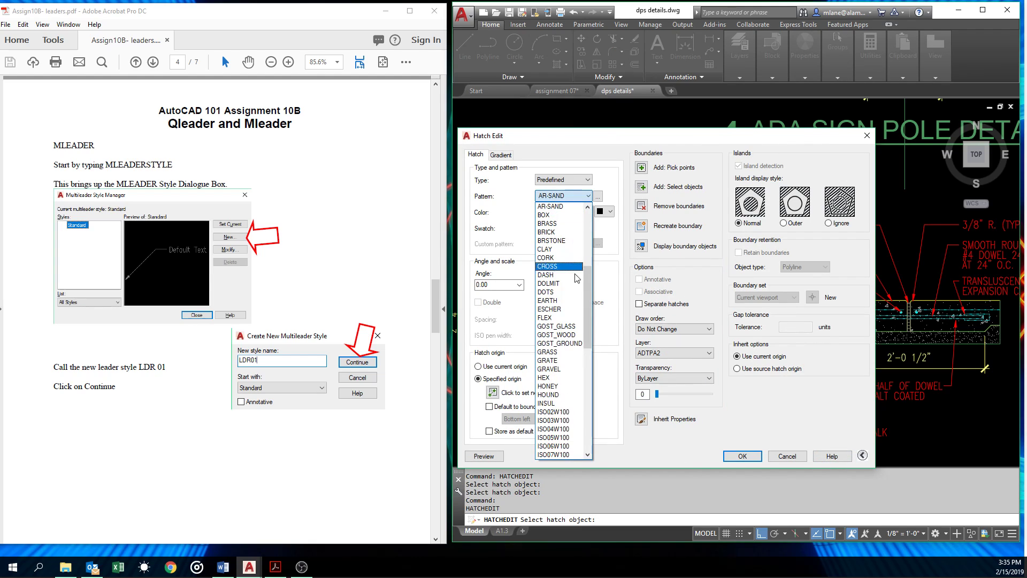
left_click_drag(587, 307, 593, 267)
left_click(551, 284)
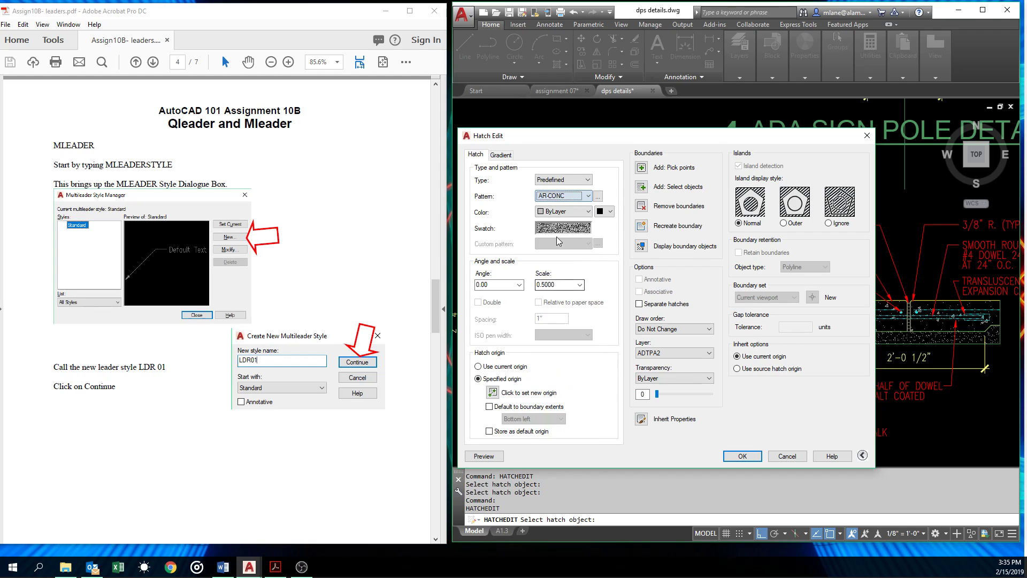
left_click(588, 196)
left_click(545, 335)
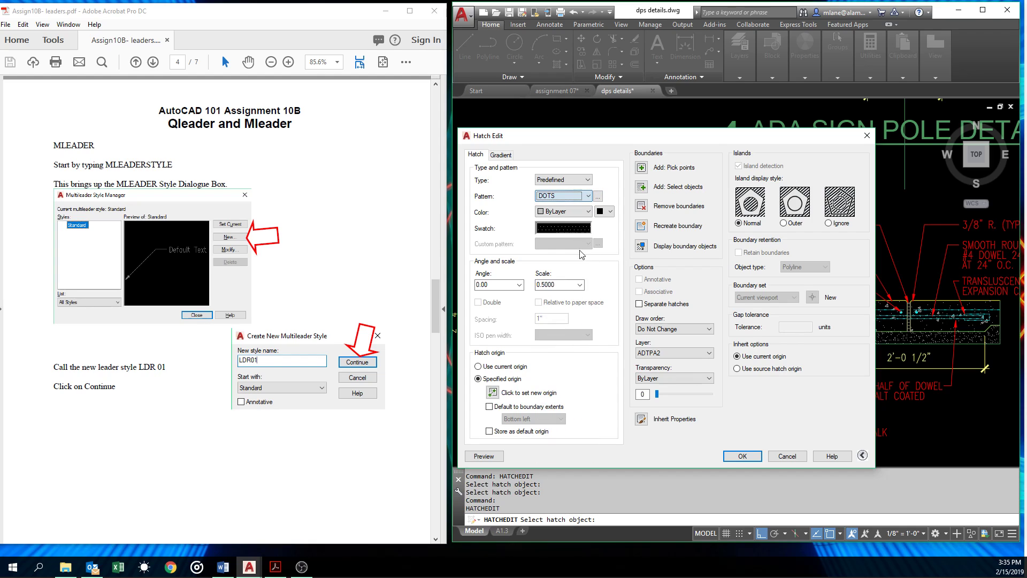
left_click(588, 196)
left_click(554, 353)
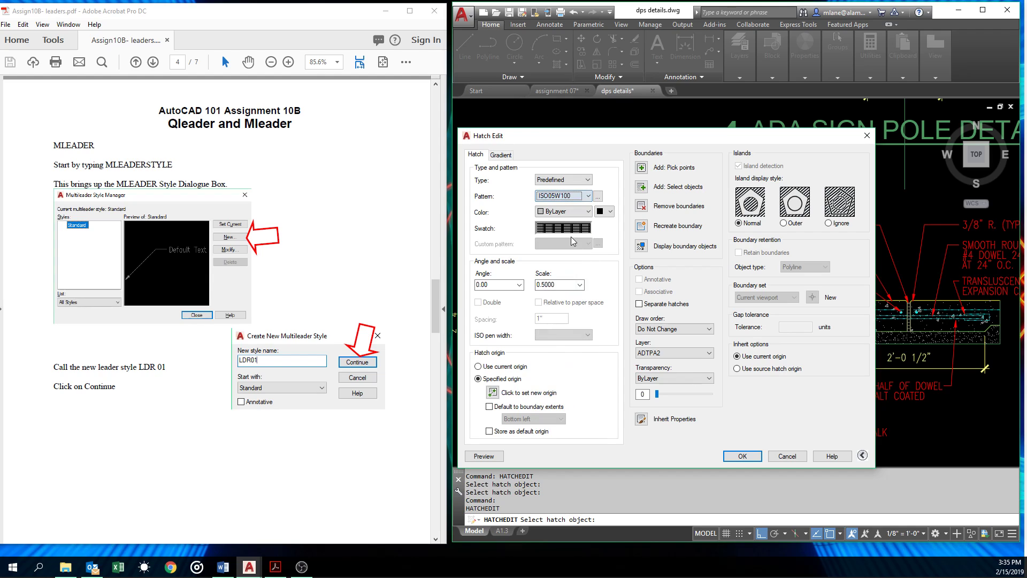
left_click(590, 192)
left_click(548, 369)
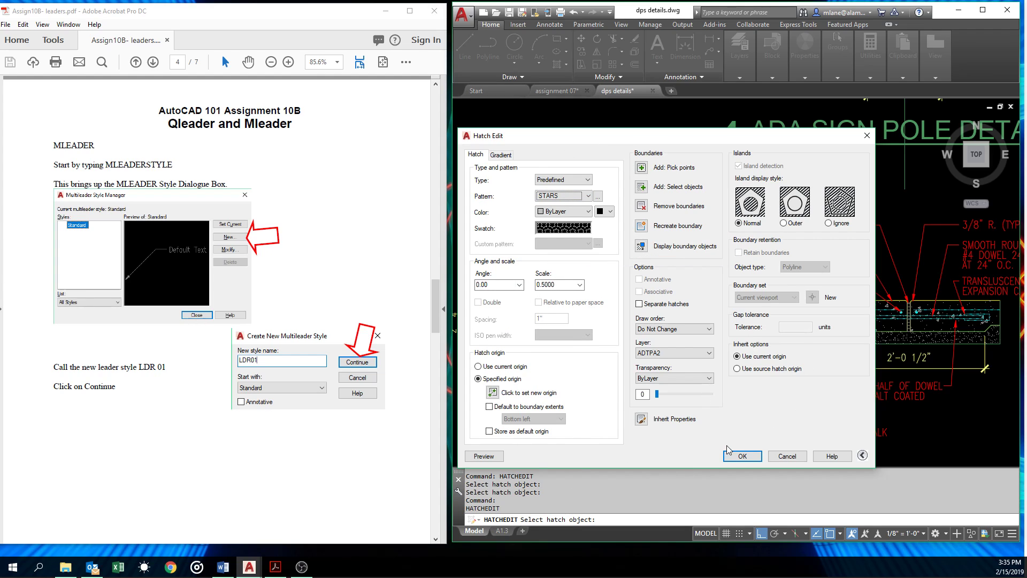
left_click(787, 456)
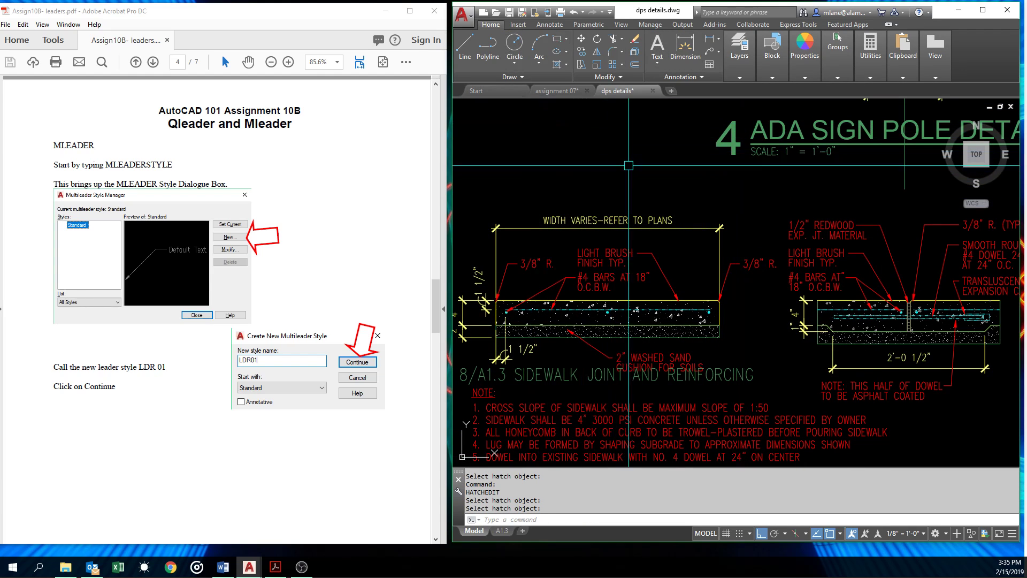
Step: Bring up the Hatch and Gradient dialog for a new hatch, close it, and reopen it to examine its settings
type("H")
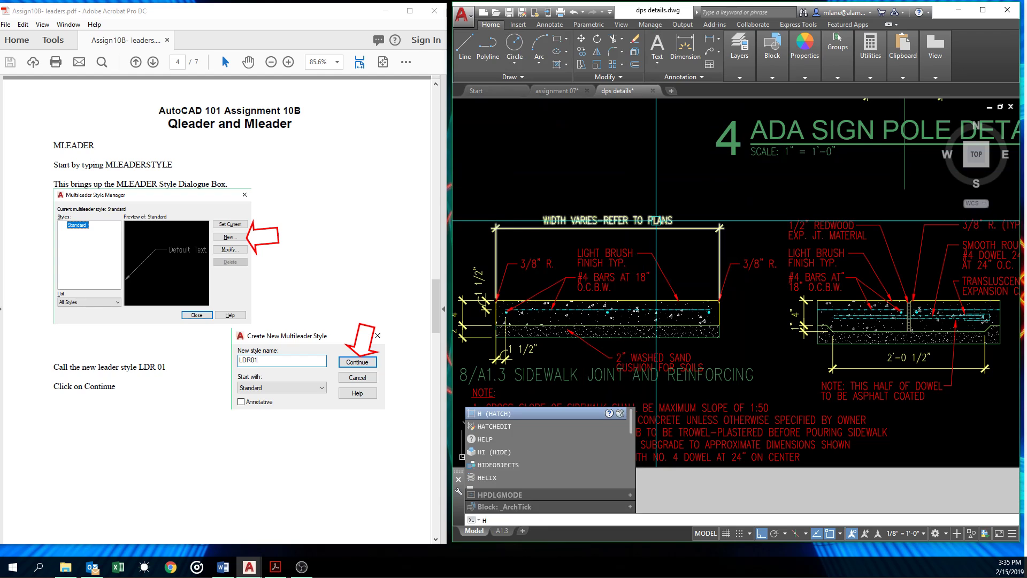
key("Return")
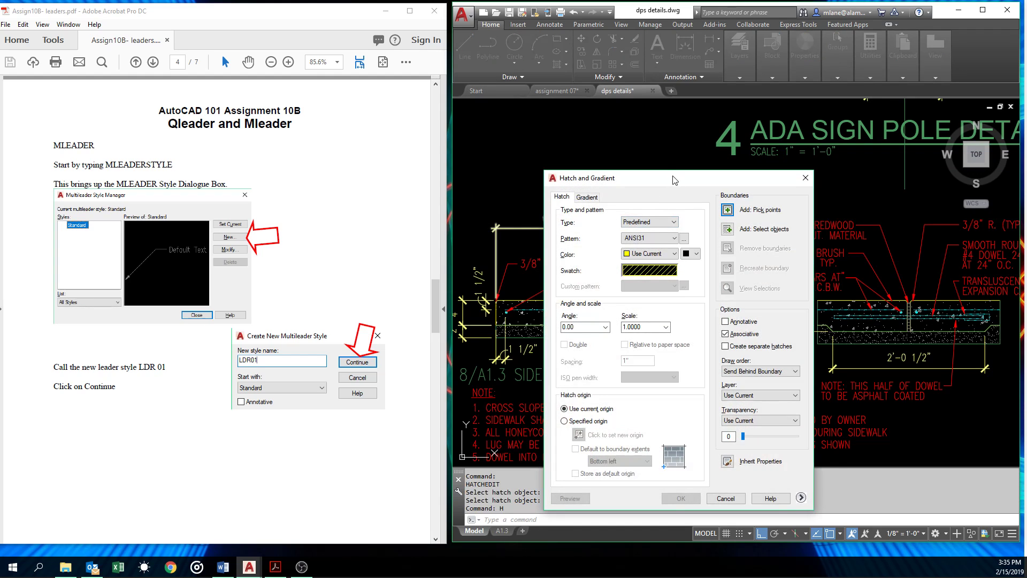
left_click_drag(672, 177, 701, 149)
left_click(833, 153)
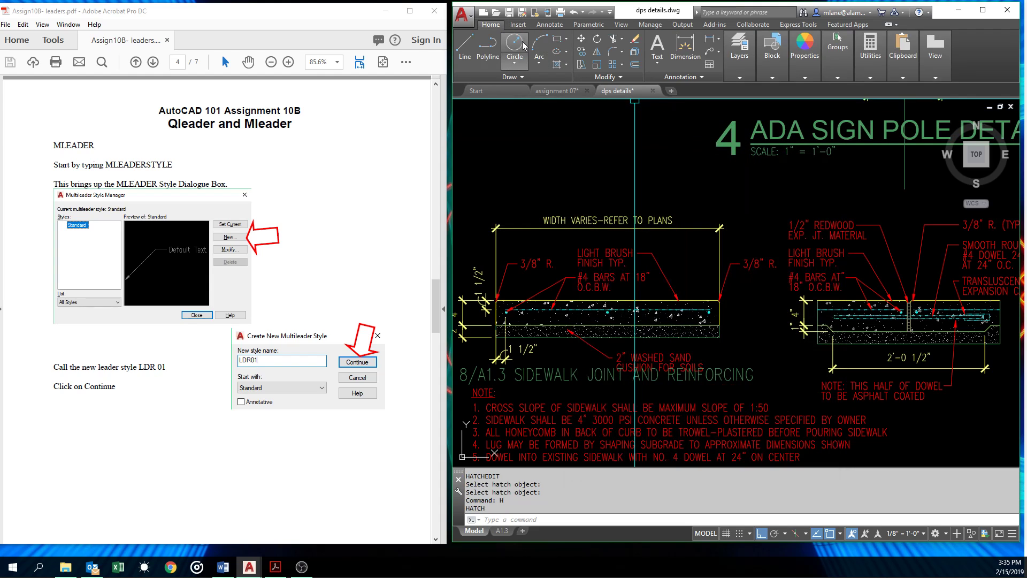
left_click(557, 64)
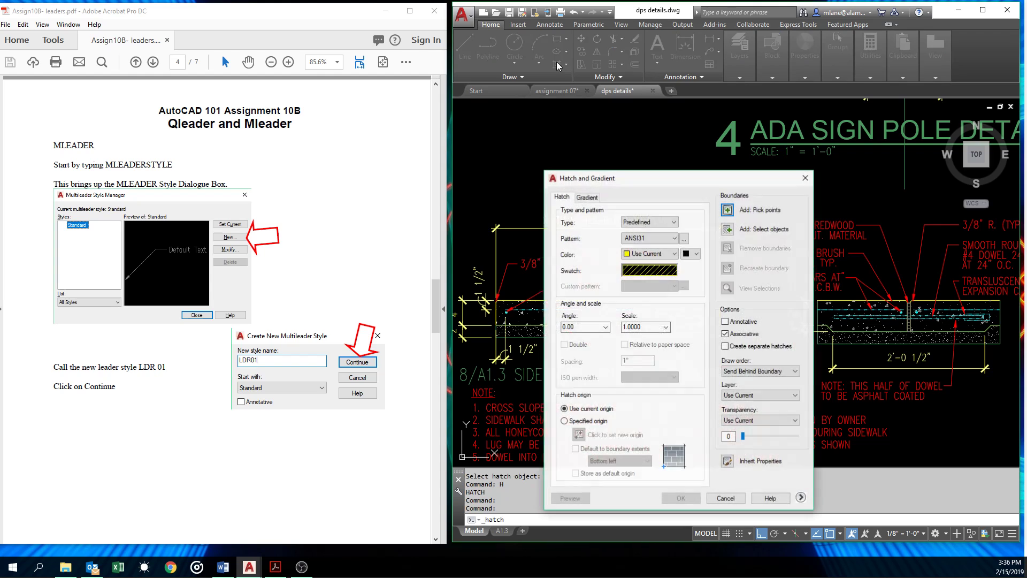
left_click_drag(673, 182, 680, 144)
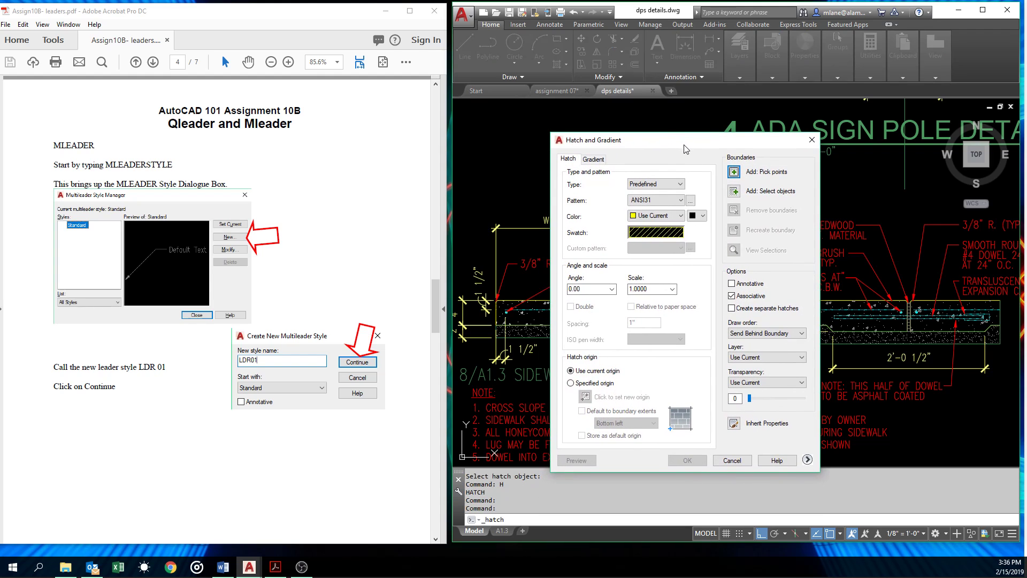
Step: Close the Hatch and Gradient dialog without creating a hatch and examine the curb details below the sidewalk joint detail
left_click(811, 140)
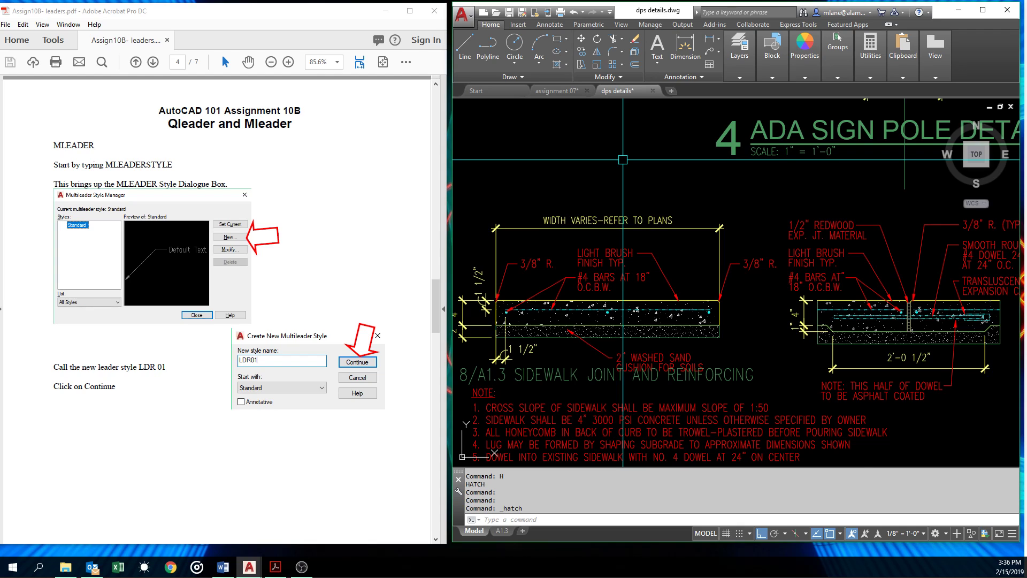
scroll(623, 159, "down", 2)
middle_click_drag(623, 160, 631, 174)
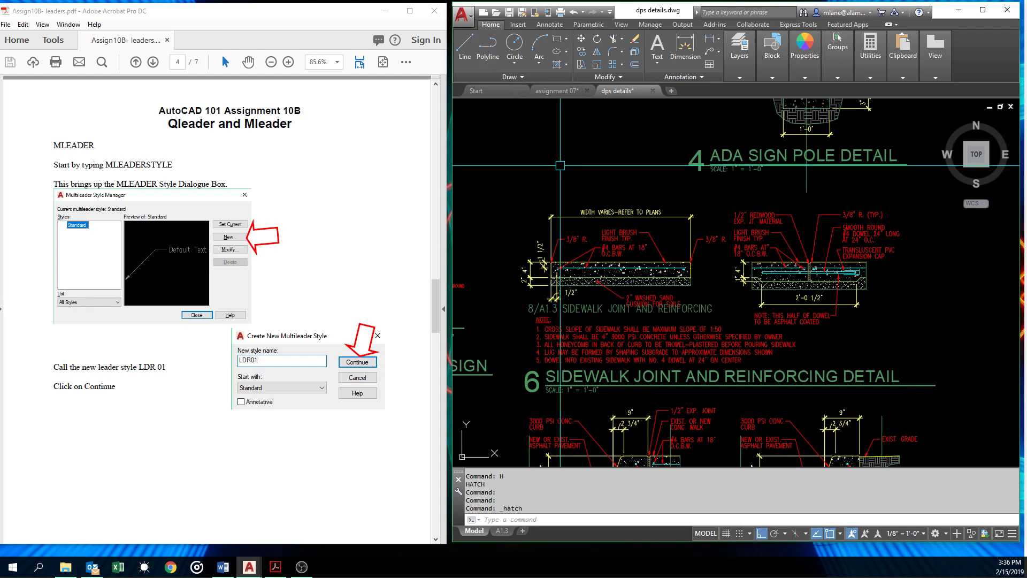
mouse_move(664, 331)
middle_mouse_down()
mouse_move(666, 244)
mouse_move(685, 180)
middle_mouse_up()
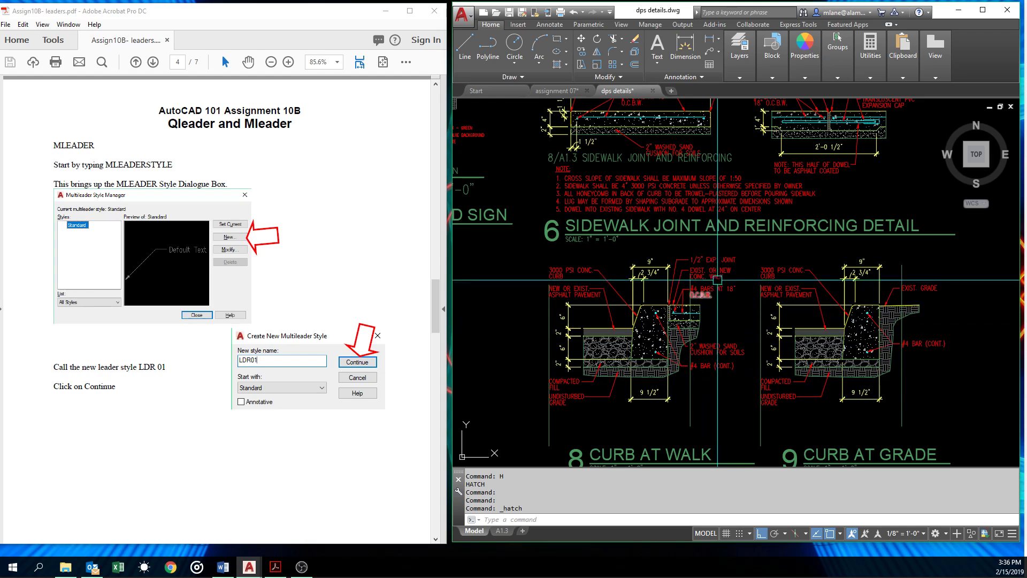
mouse_move(722, 228)
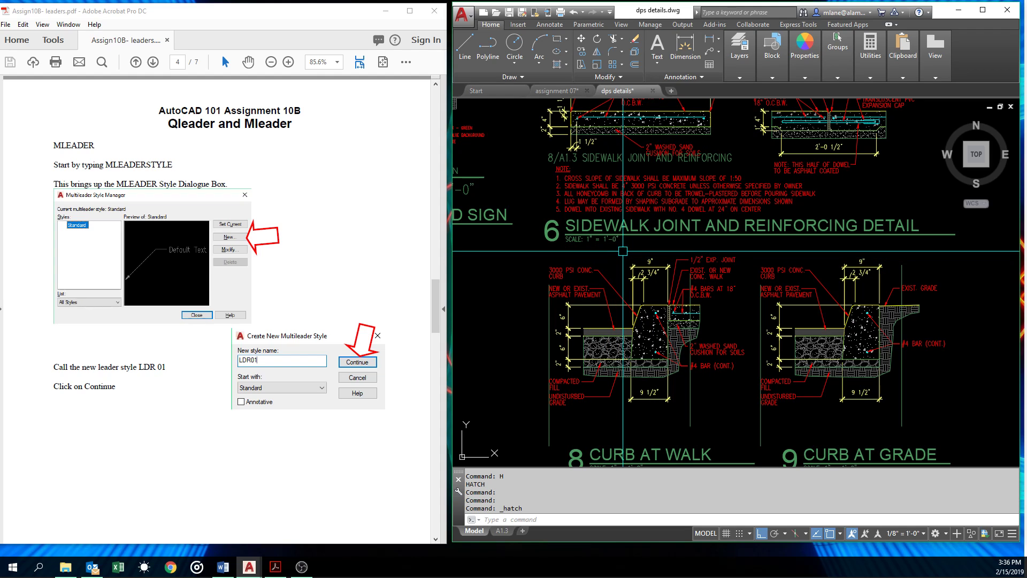
Step: Stretch the elbow of the "3000 PSI CONC. CURB" leader in the Curb at Walk detail to lengthen its horizontal landing slightly
scroll(614, 290, "up", 4)
left_click(608, 274)
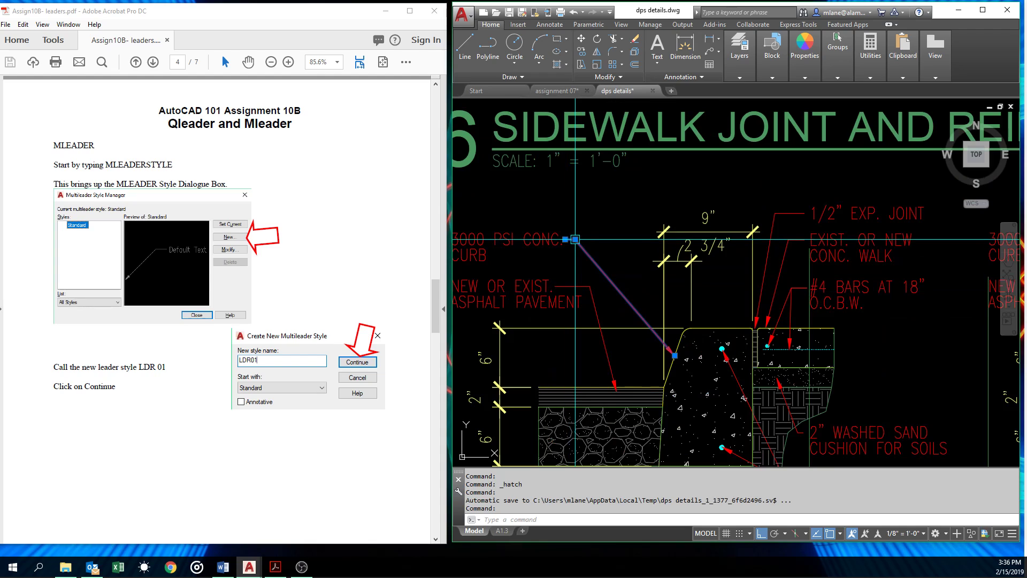
left_click(575, 241)
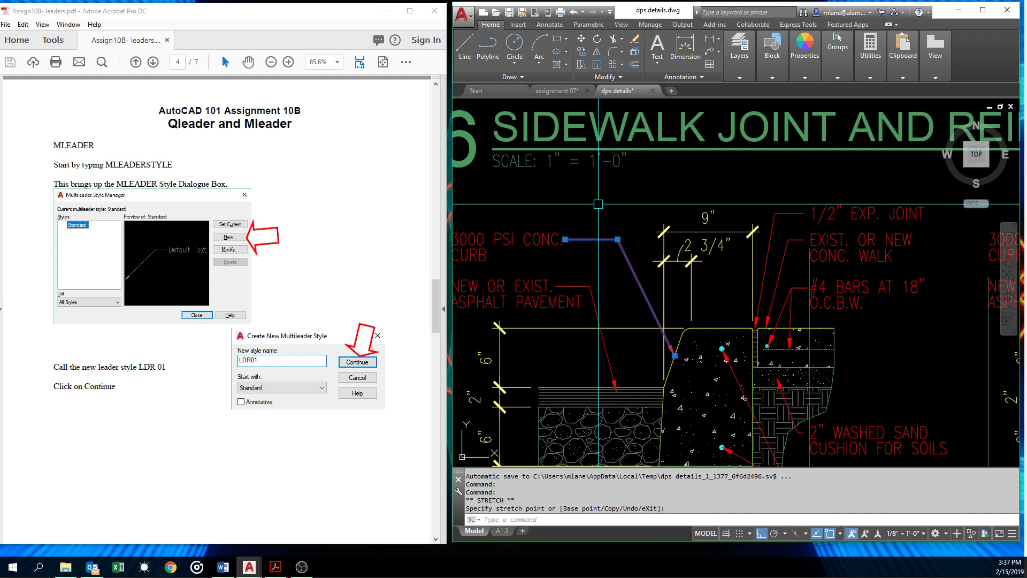
left_click(617, 240)
left_click(593, 225)
key("Escape")
key("Escape")
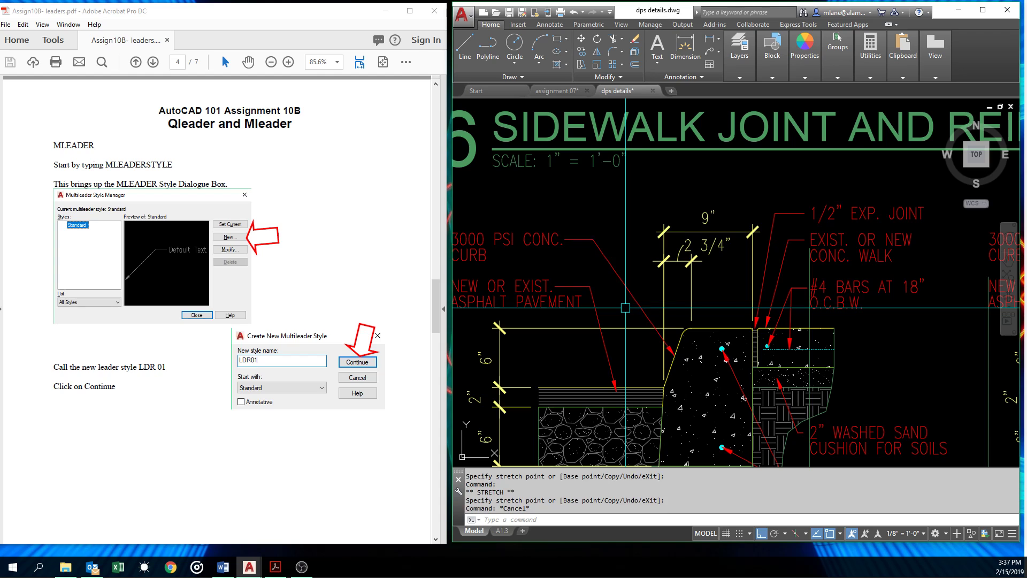
scroll(625, 307, "down", 4)
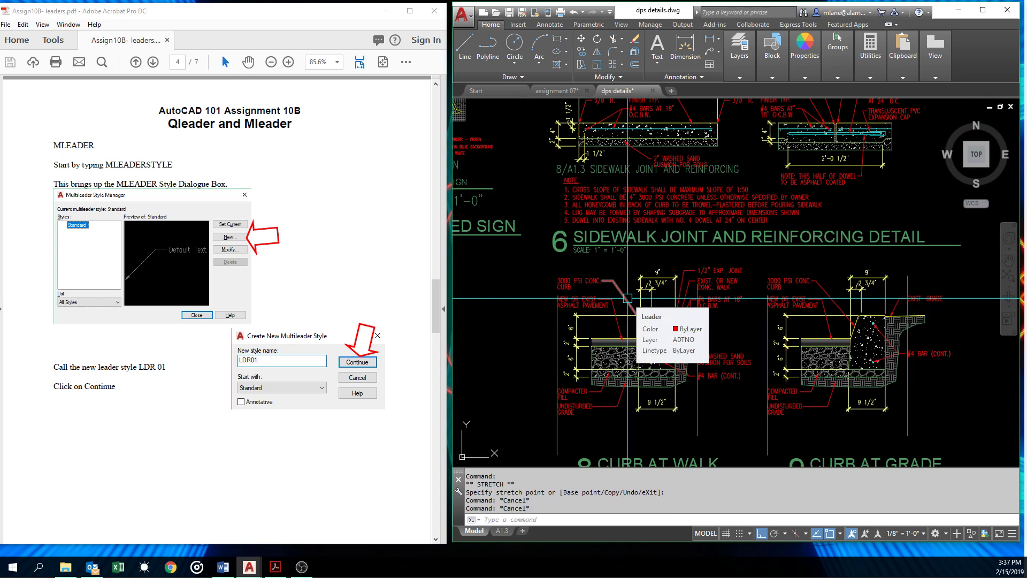